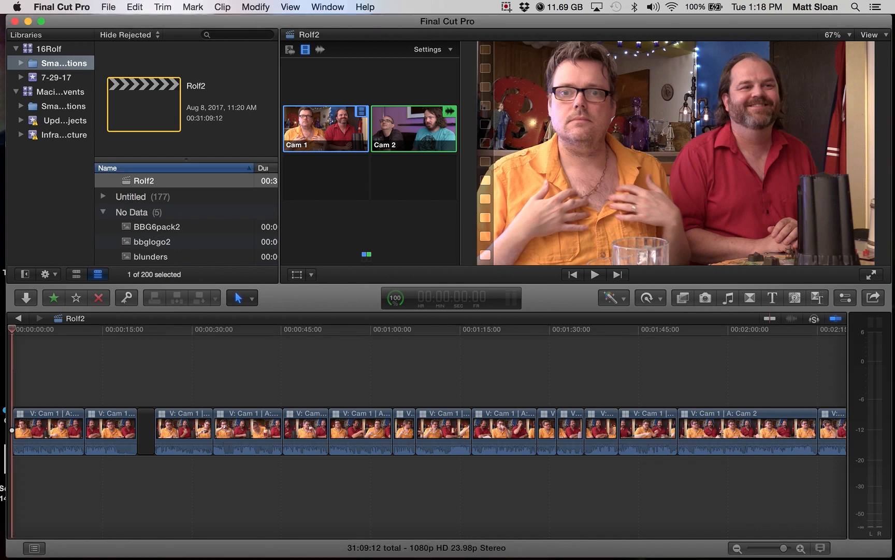
Step: Cut the opening multicam clip at 00:00:01:20 and switch it to Cam 2 from there
{"action": "key", "text": "space"}
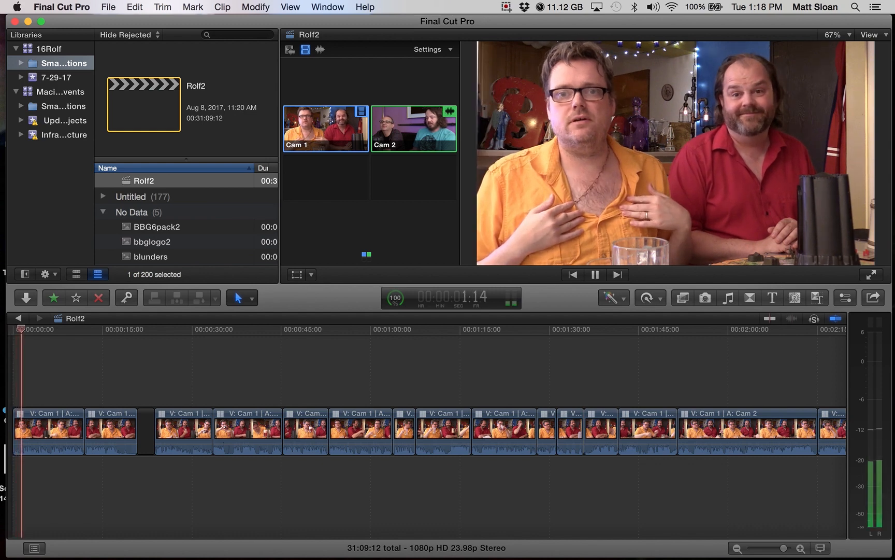
{"action": "key", "text": "space"}
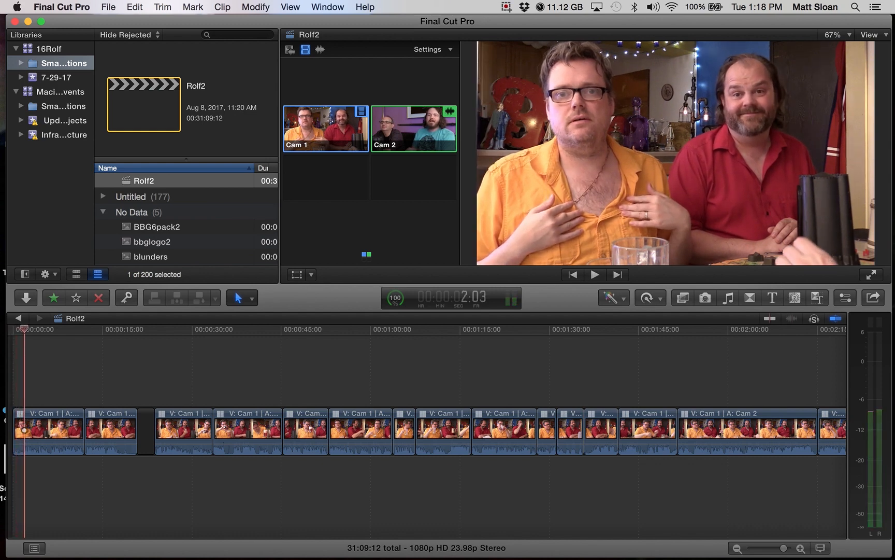
{"action": "key", "text": "Home"}
{"action": "key", "text": "space"}
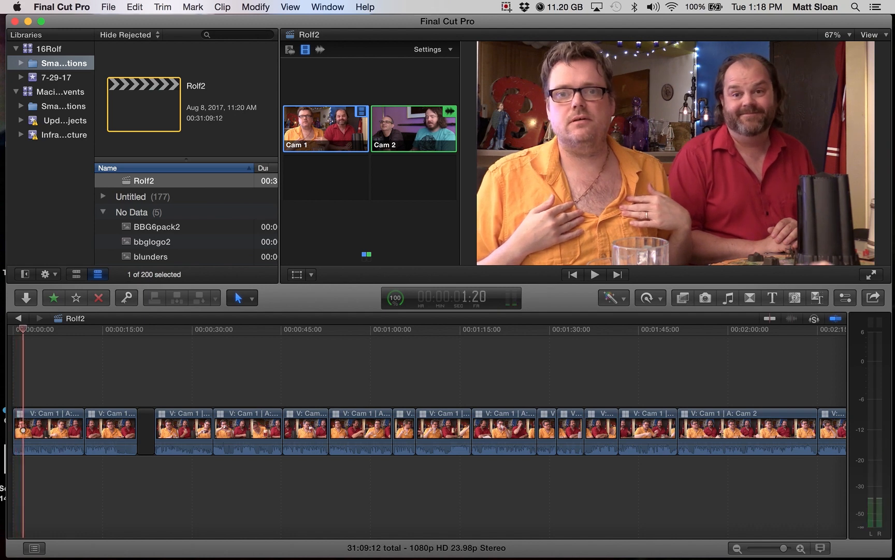
{"action": "key", "text": "2"}
{"action": "key", "text": "space"}
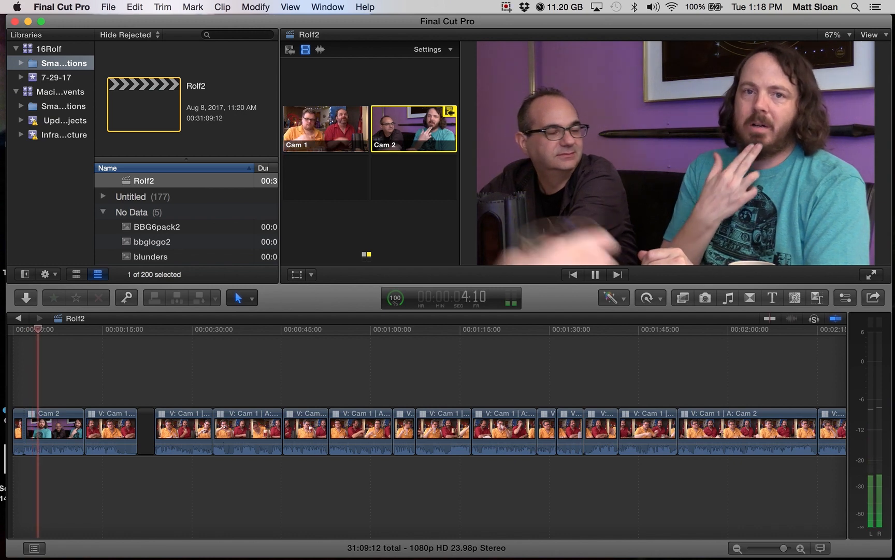
Step: Cut the opening clip back to Cam 1 at 00:00:04:10
{"action": "key", "text": "space"}
{"action": "key", "text": "Left"}
{"action": "key", "text": "Left"}
{"action": "key", "text": "Left"}
{"action": "key", "text": "Left"}
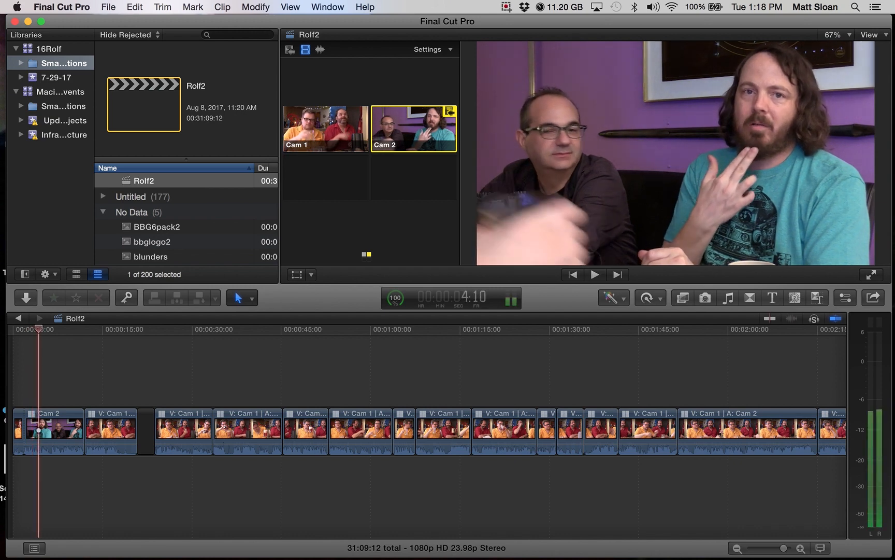
{"action": "key", "text": "1"}
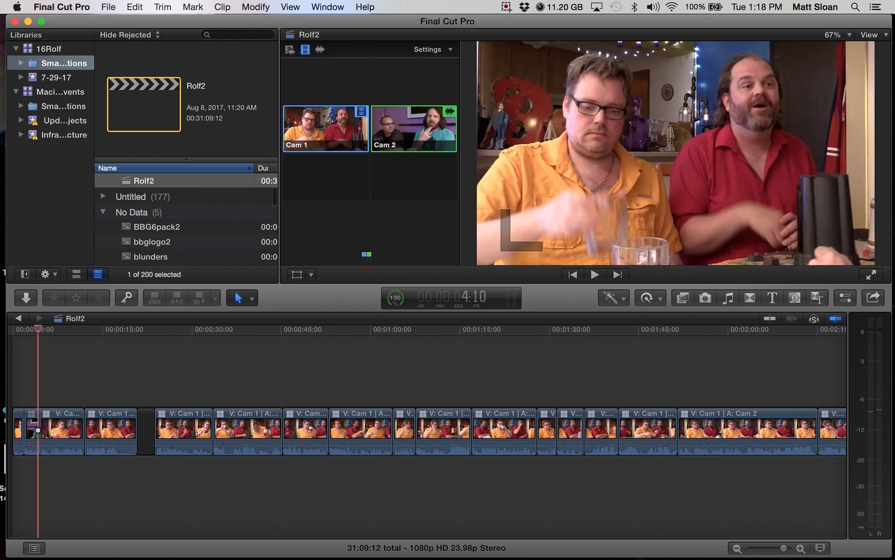
Step: Cut the opening clip to Cam 2 again at 00:00:05:23
{"action": "key", "text": "space"}
{"action": "key", "text": "space"}
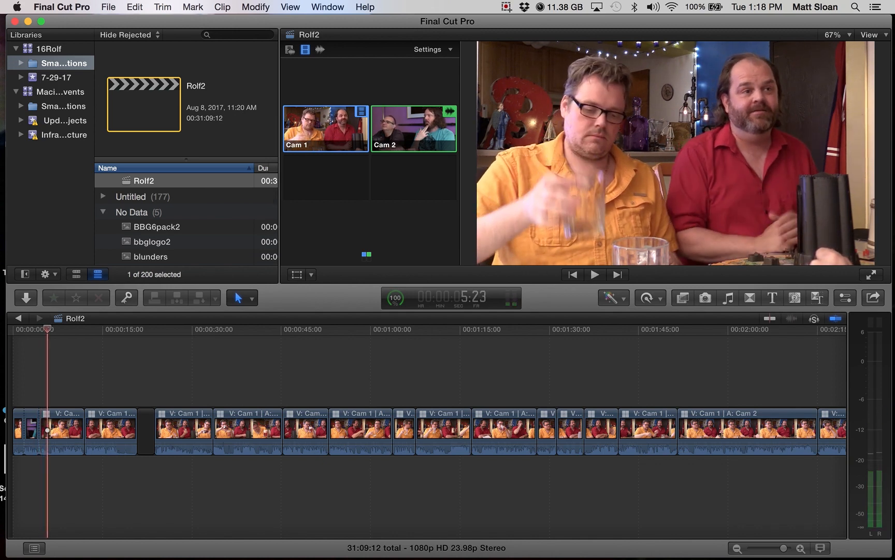
{"action": "key", "text": "2"}
{"action": "key", "text": "space"}
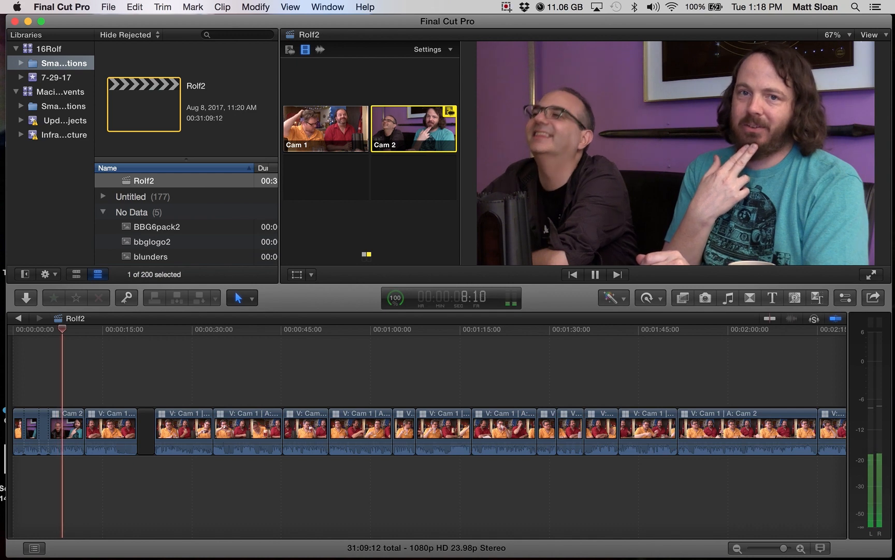
Step: Trim the end of the opening clip's last Cam 2 section back to 00:00:10:17, closing up the following clips
{"action": "key", "text": "space"}
{"action": "key", "text": "space"}
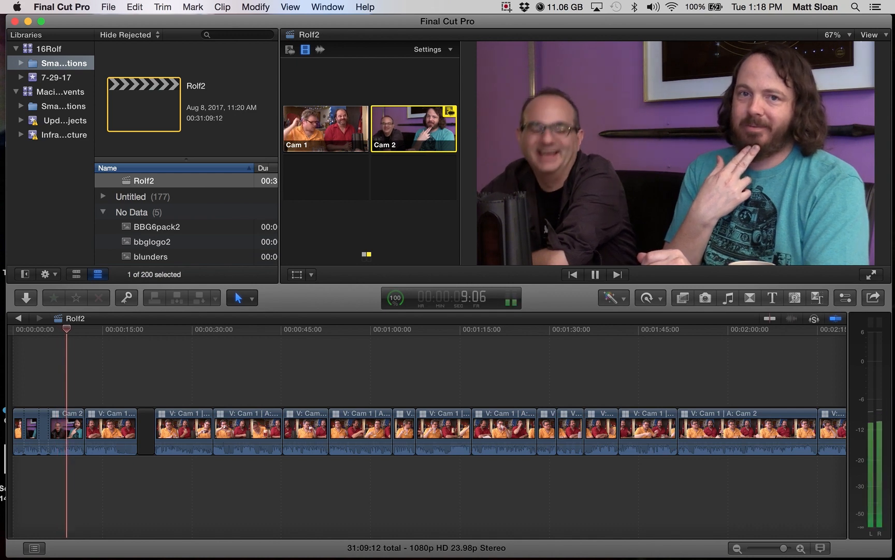
{"action": "key", "text": "space"}
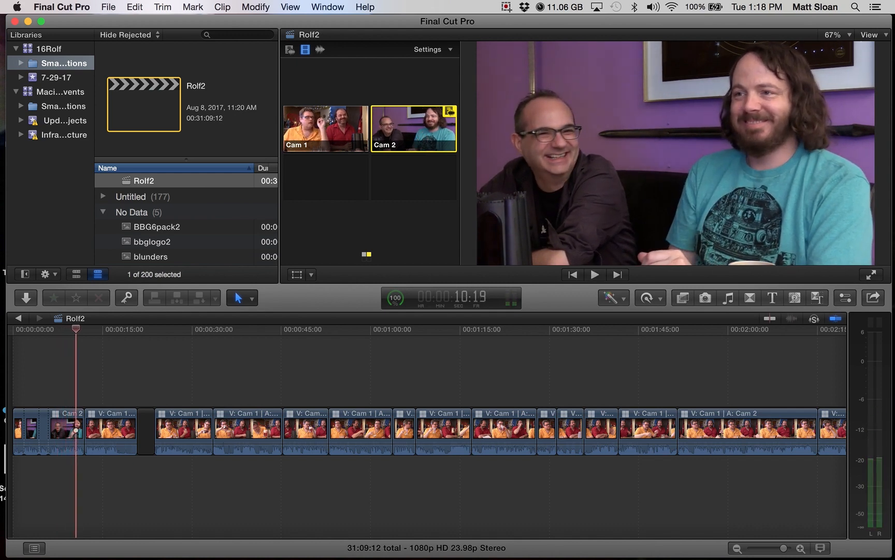
{"action": "key", "text": "space"}
{"action": "key", "text": "space"}
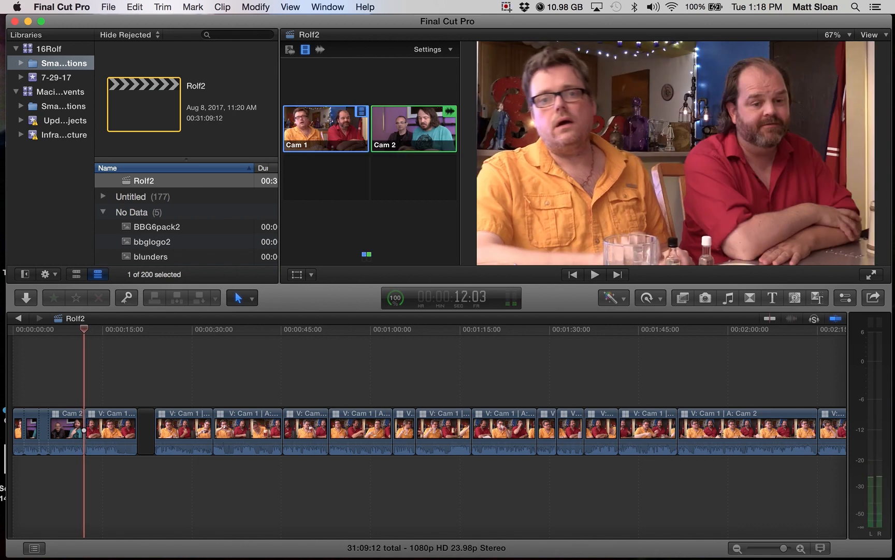
{"action": "key", "text": "shift+slash"}
{"action": "key", "text": "space"}
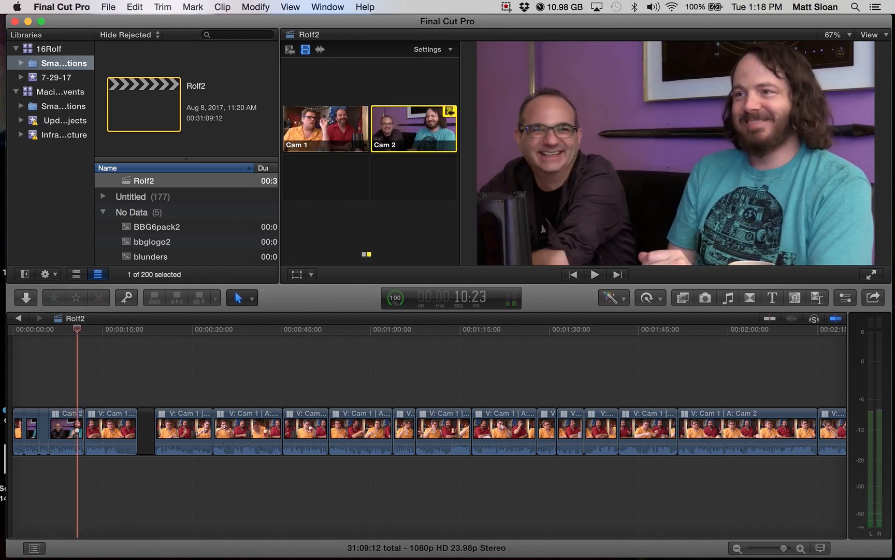
{"action": "key", "text": "Left"}
{"action": "key", "text": "Left"}
{"action": "key", "text": "Left"}
{"action": "key", "text": "Left"}
{"action": "key", "text": "Left"}
{"action": "key", "text": "Left"}
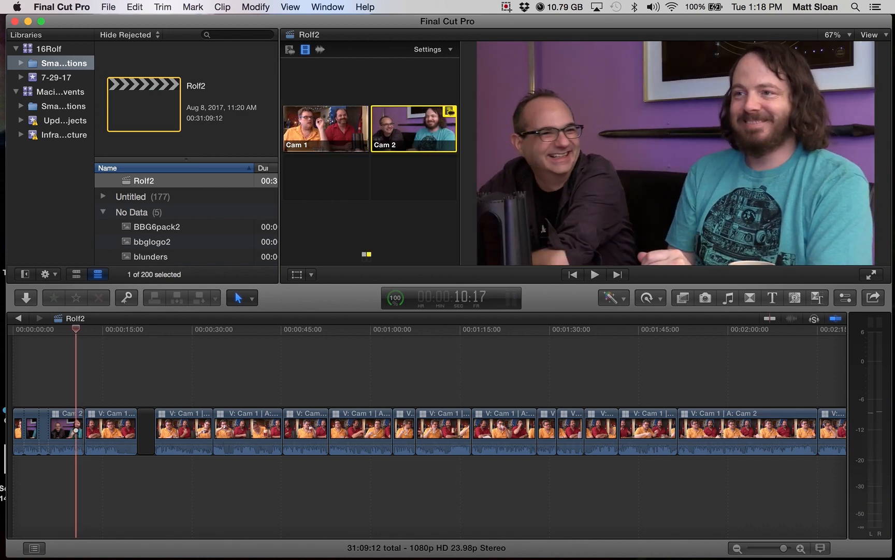
{"action": "key", "text": "1"}
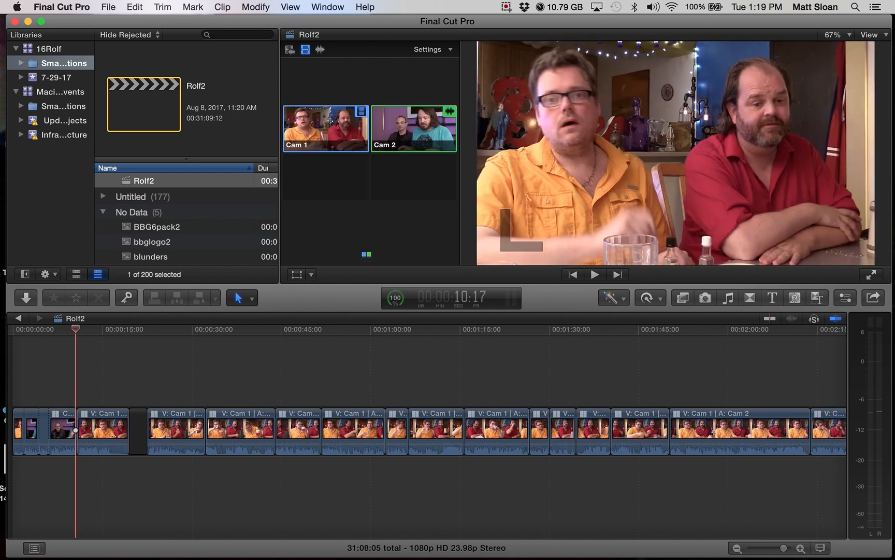
Step: Play back the start of the second clip to check the cut at 00:00:10:17
{"action": "key", "text": "space"}
{"action": "key", "text": "space"}
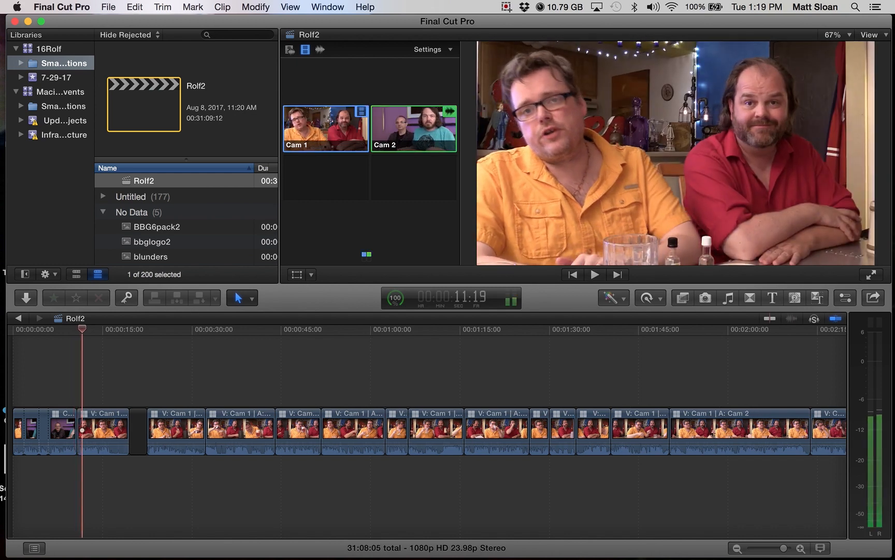
{"action": "left_click", "coordinate": [66, 329]}
{"action": "key", "text": "2"}
{"action": "left_click", "coordinate": [88, 329]}
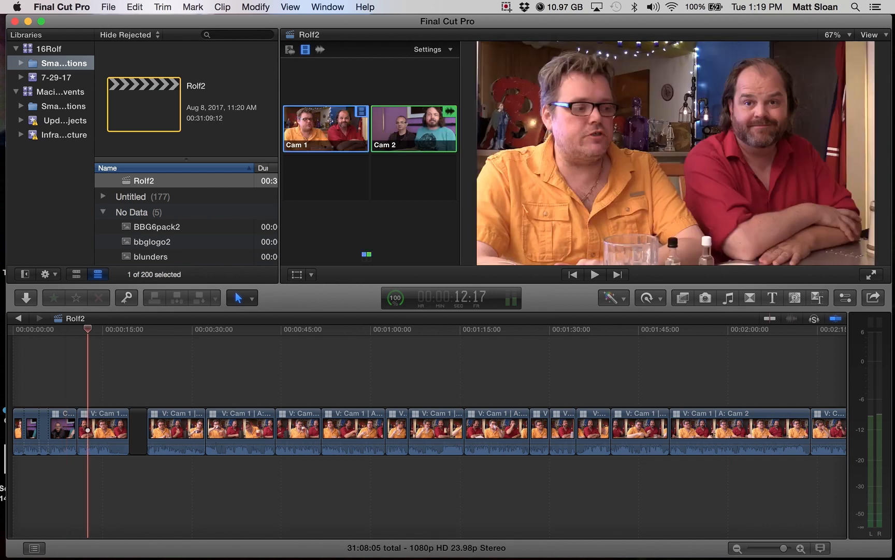
{"action": "key", "text": "Up"}
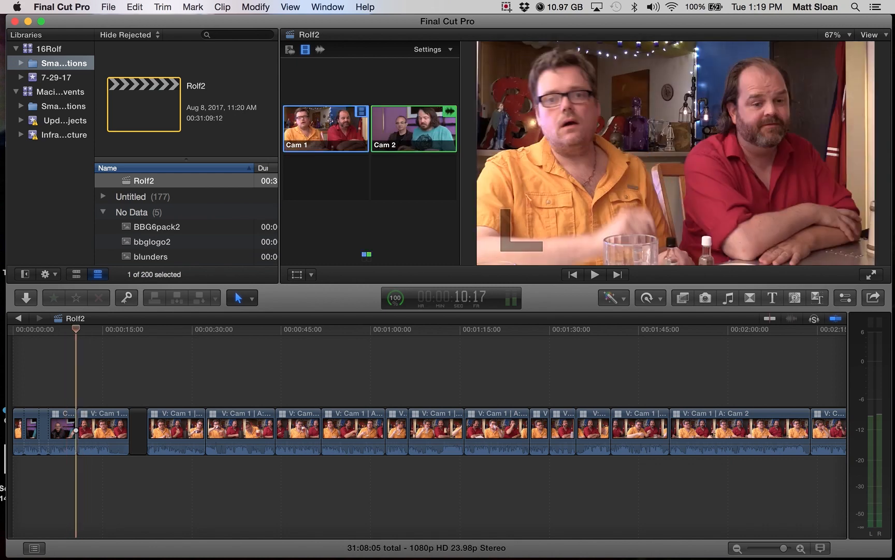
Step: Split the second Cam 1 clip at 00:00:16:11, before the game box is held up
{"action": "key", "text": "space"}
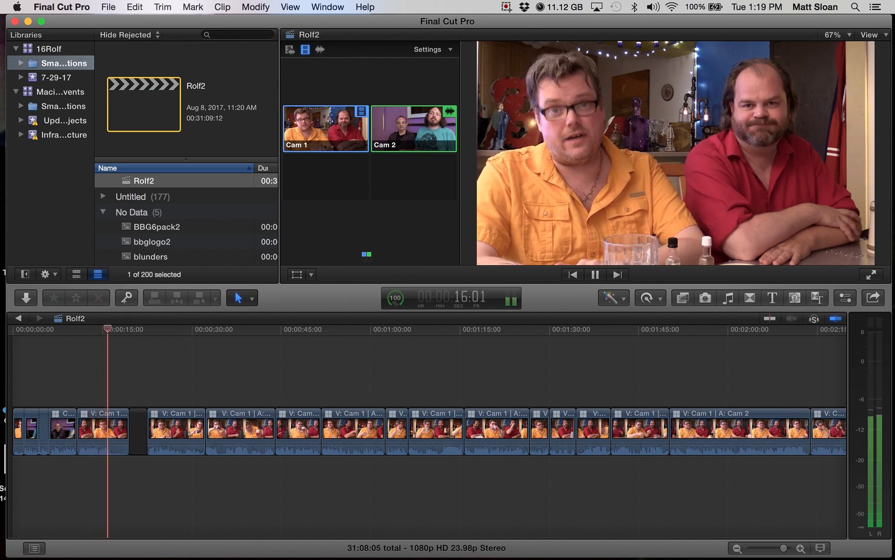
{"action": "key", "text": "space"}
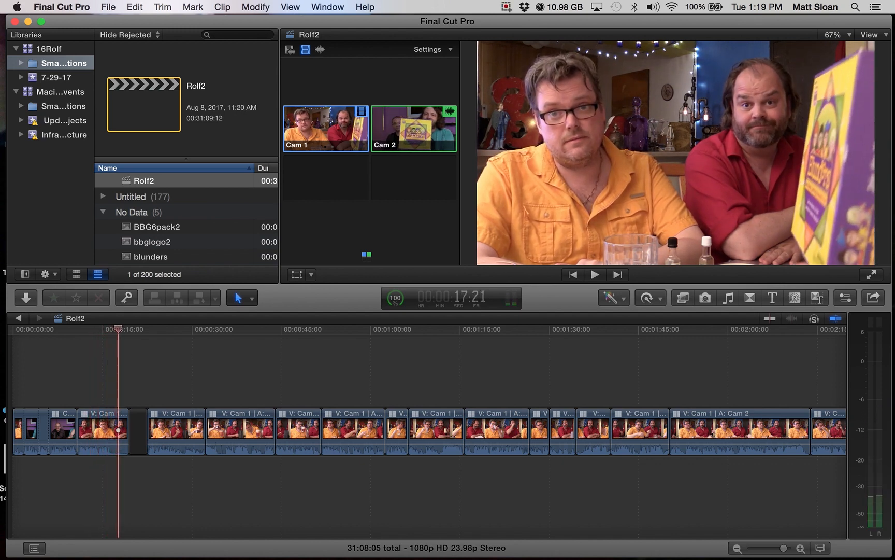
{"action": "key", "text": "space"}
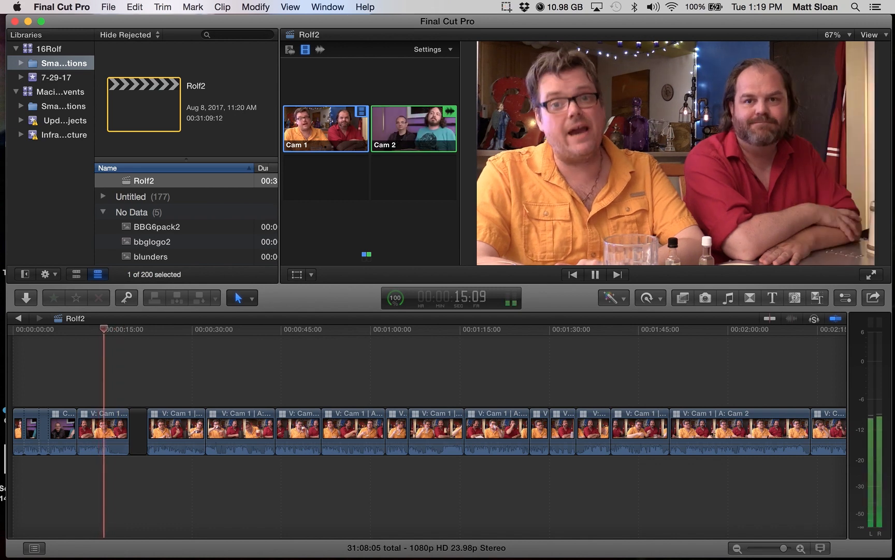
{"action": "key", "text": "space"}
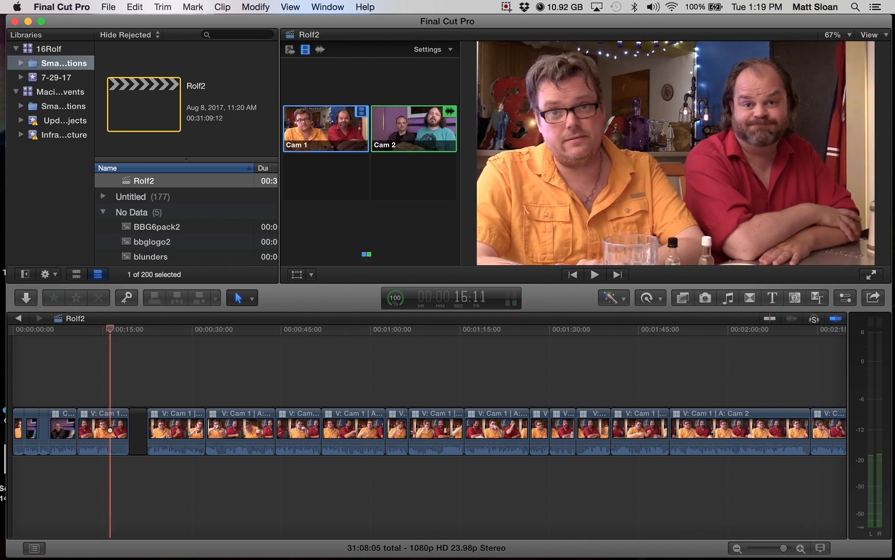
{"action": "key", "text": "super+b"}
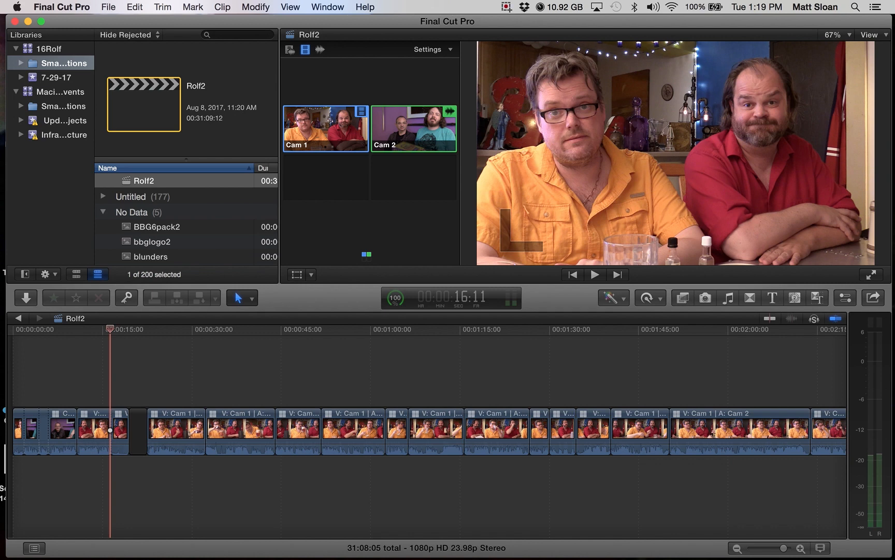
Step: Insert a gap at 00:00:16:11, lift the split-off piece above the storyline as a connected clip, and switch it to Cam 2
{"action": "key", "text": "alt+w"}
{"action": "left_click_drag", "start_coordinate": [138, 430], "coordinate": [138, 378]}
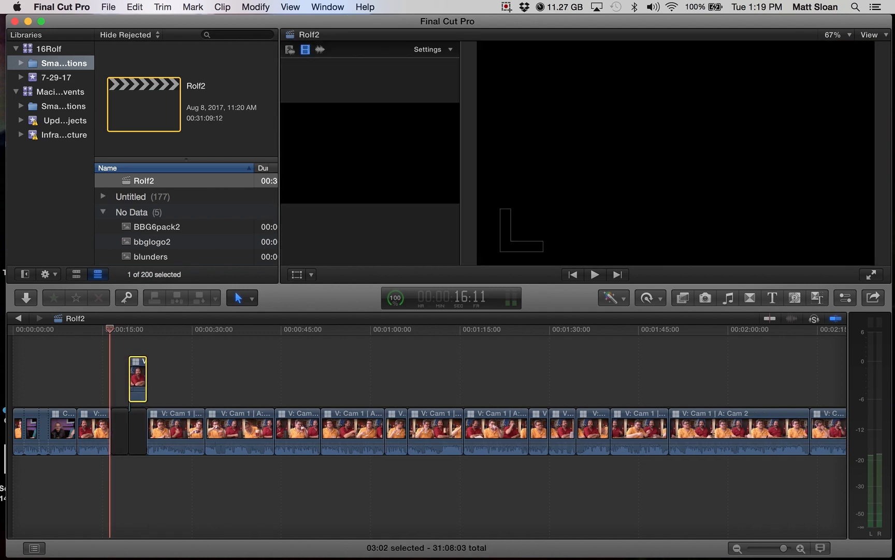
{"action": "key", "text": "Down"}
{"action": "key", "text": "2"}
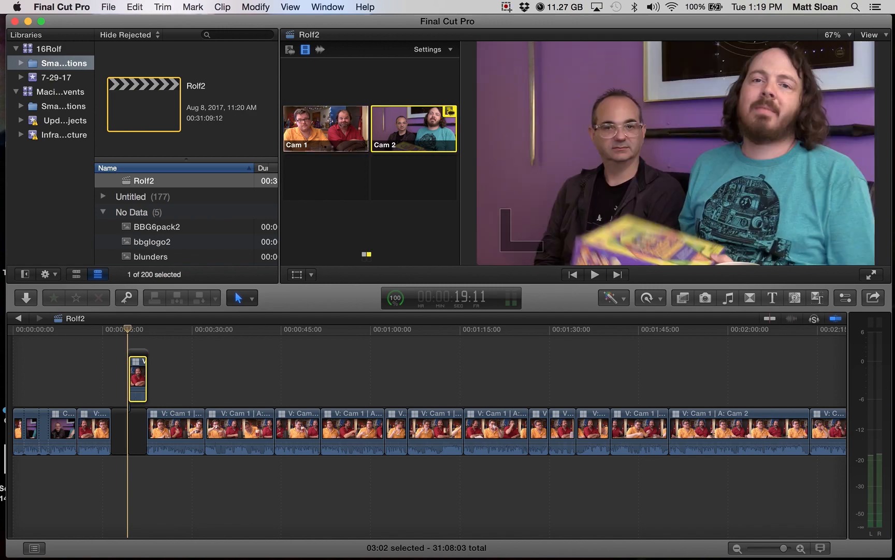
{"action": "key", "text": "space"}
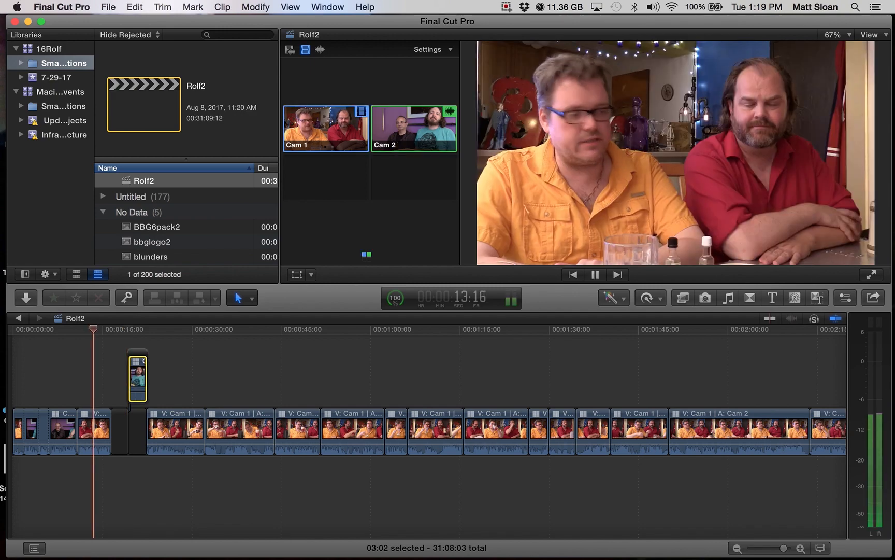
{"action": "key", "text": "space"}
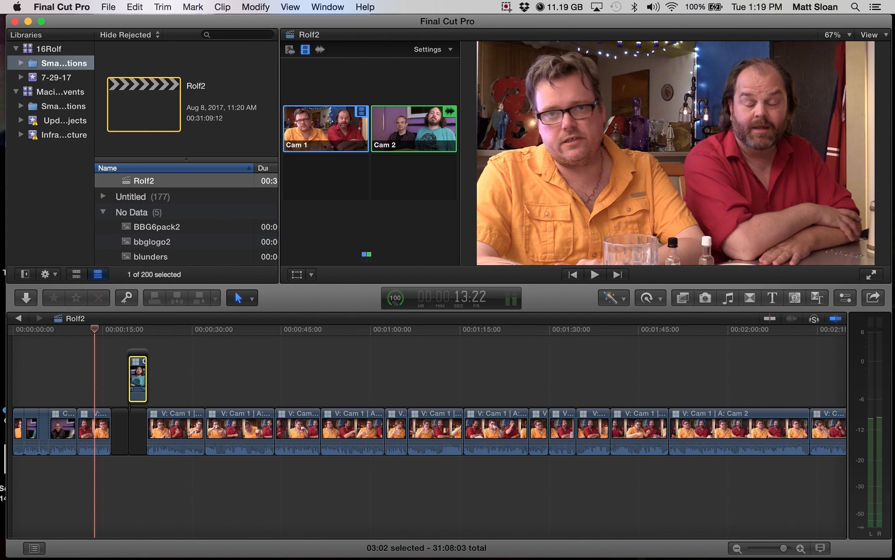
Step: Move the connected Cam 2 clip earlier so it starts at about 00:00:15:00, overlapping the second clip's end
{"action": "left_click_drag", "start_coordinate": [137, 378], "coordinate": [138, 430]}
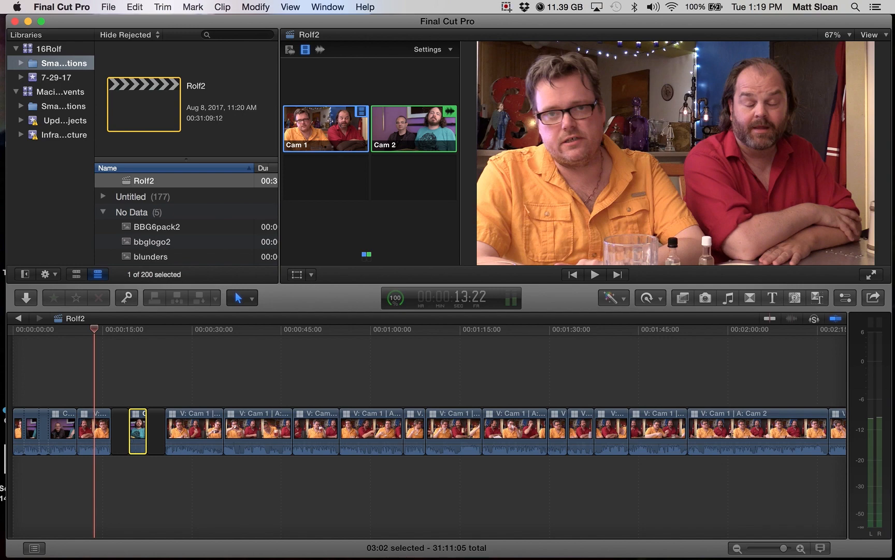
{"action": "left_click_drag", "start_coordinate": [138, 431], "coordinate": [120, 378]}
{"action": "key", "text": "space"}
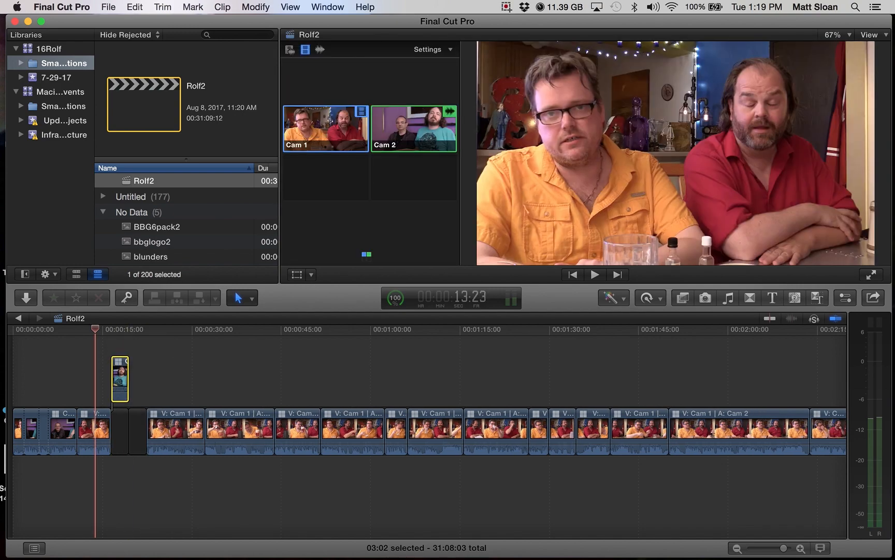
{"action": "key", "text": "space"}
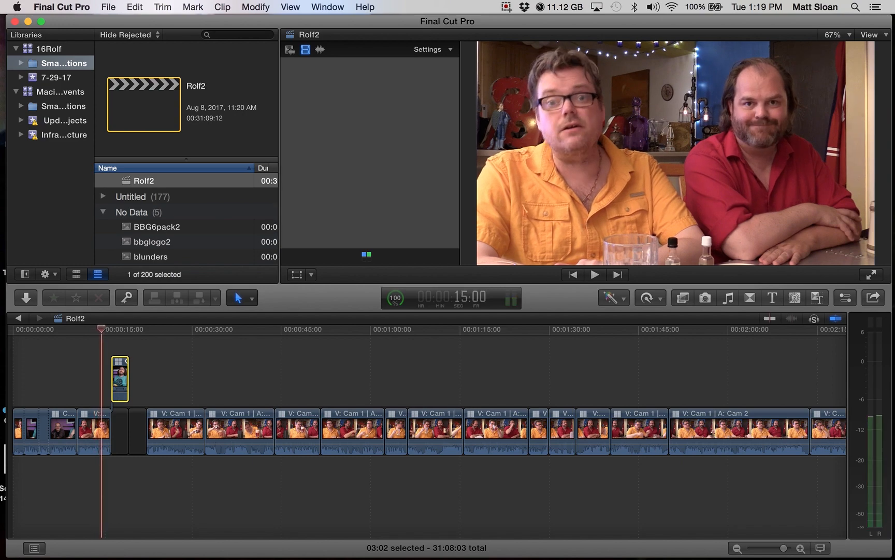
{"action": "left_click_drag", "start_coordinate": [120, 378], "coordinate": [111, 379]}
{"action": "key", "text": "space"}
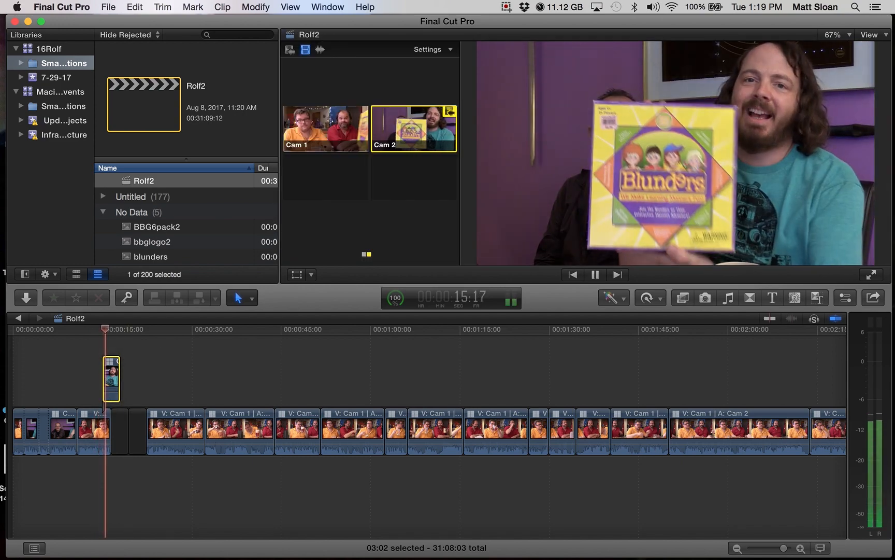
Step: Shorten the gap beneath the connected Cam 2 clip so that it ends where that clip ends
{"action": "key", "text": "space"}
{"action": "key", "text": "space"}
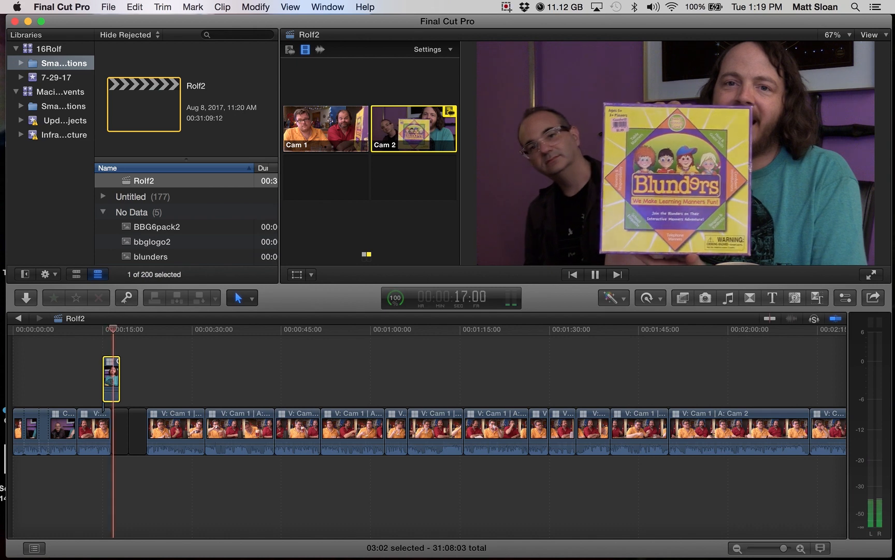
{"action": "key", "text": "space"}
{"action": "left_click_drag", "start_coordinate": [128, 431], "coordinate": [120, 430]}
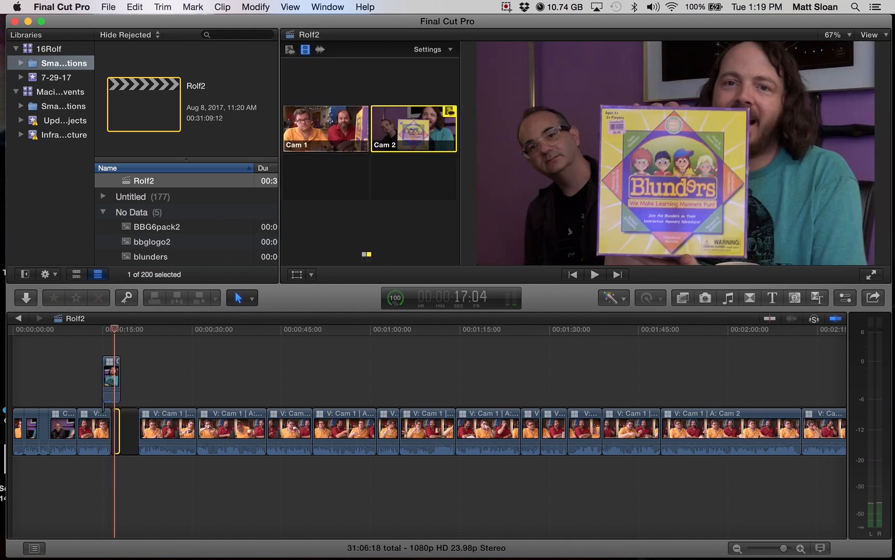
Step: Cut the first clip after the gaps to Cam 2 at 00:00:22:09
{"action": "key", "text": "Down"}
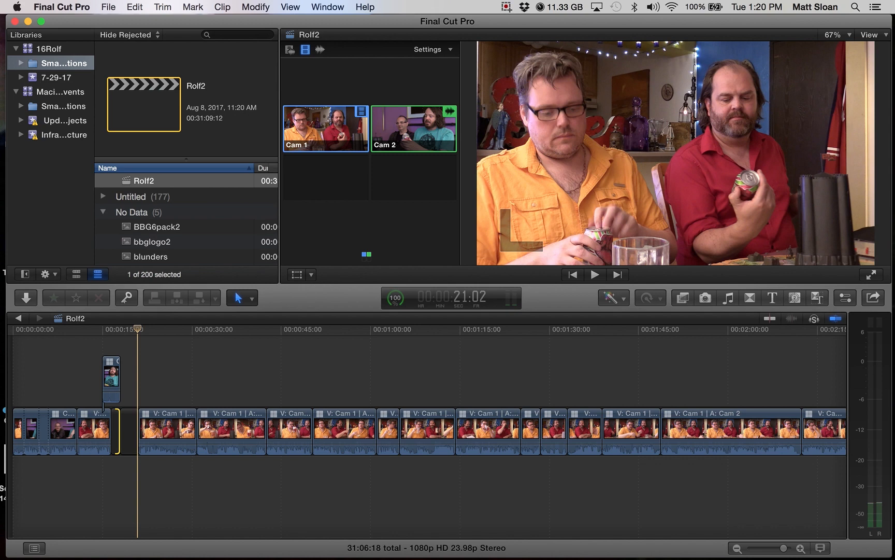
{"action": "key", "text": "space"}
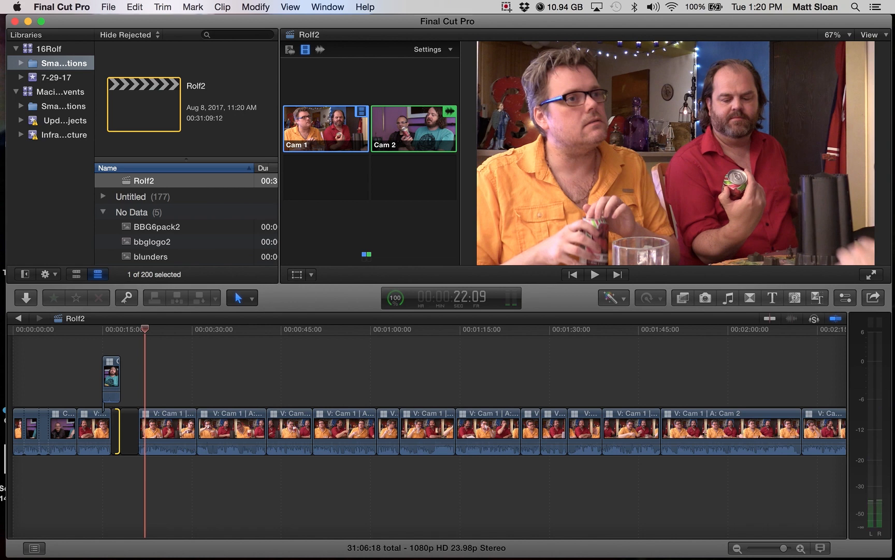
{"action": "key", "text": "2"}
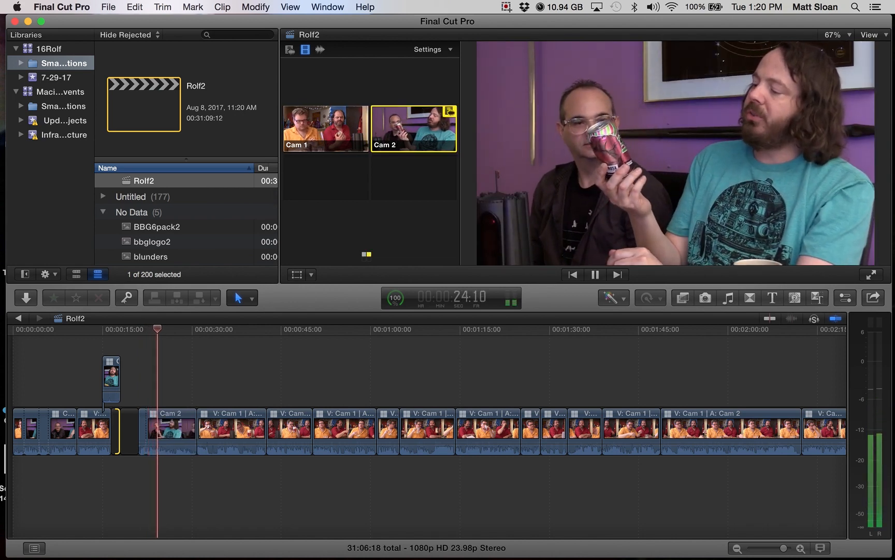
Step: Split the Cam 2 clip after the gaps at about 00:00:27:11 and use Cam 2 for the new piece
{"action": "key", "text": "space"}
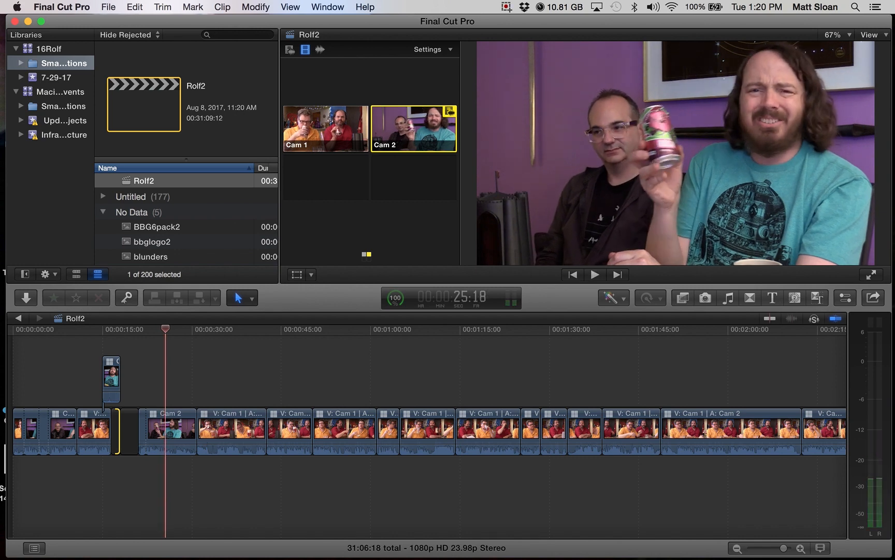
{"action": "key", "text": "Up"}
{"action": "key", "text": "space"}
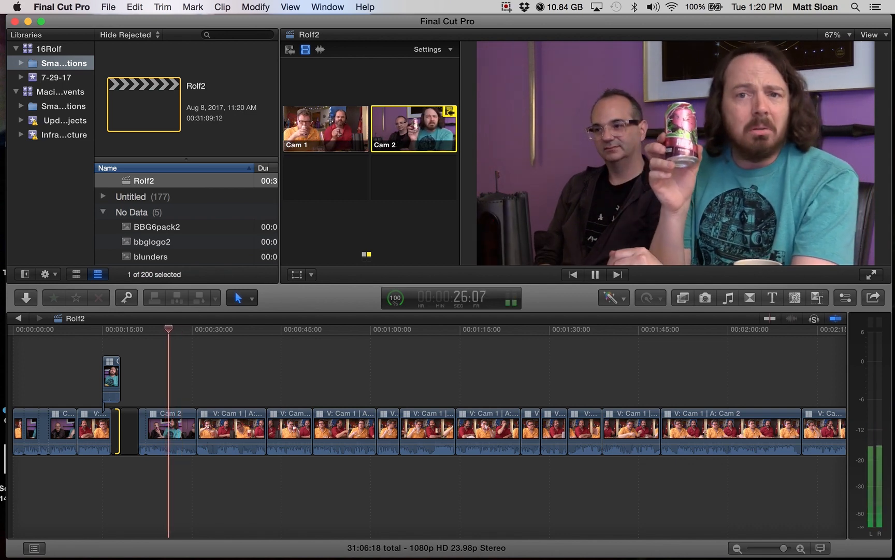
{"action": "key", "text": "1"}
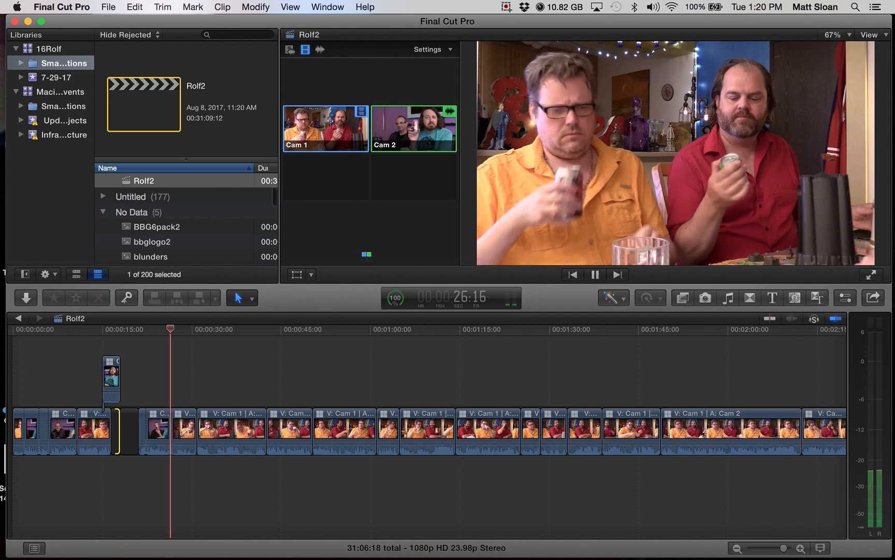
{"action": "key", "text": "2"}
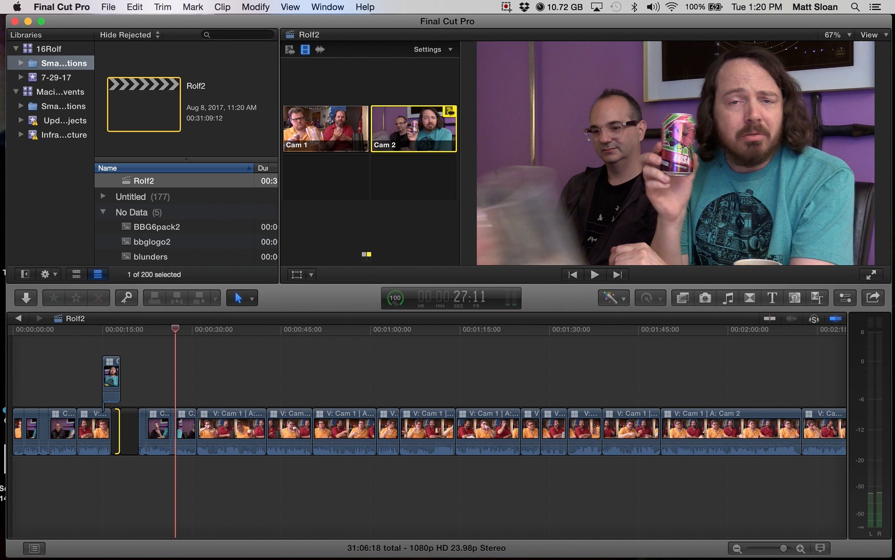
Step: End the second Cam 2 piece at 00:00:29:19 and extend the start of the Cam 1 clip that follows
{"action": "key", "text": "space"}
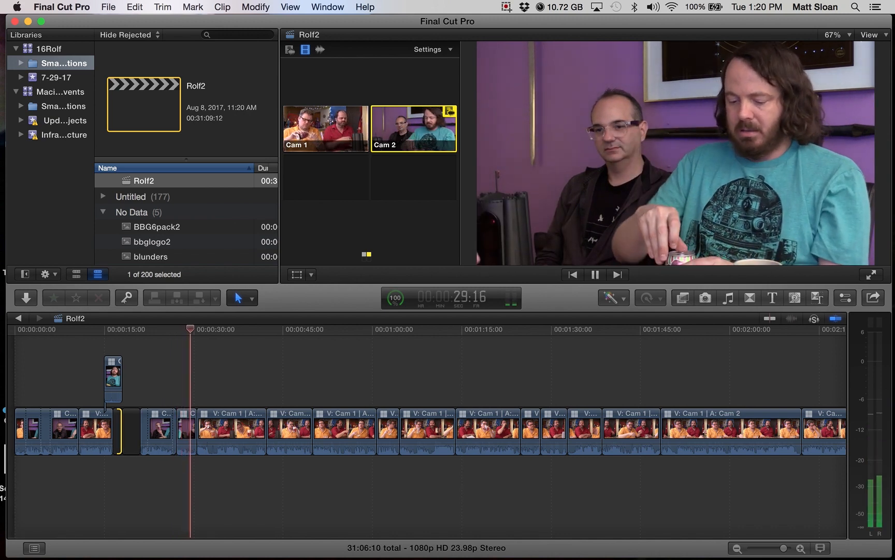
{"action": "key", "text": "1"}
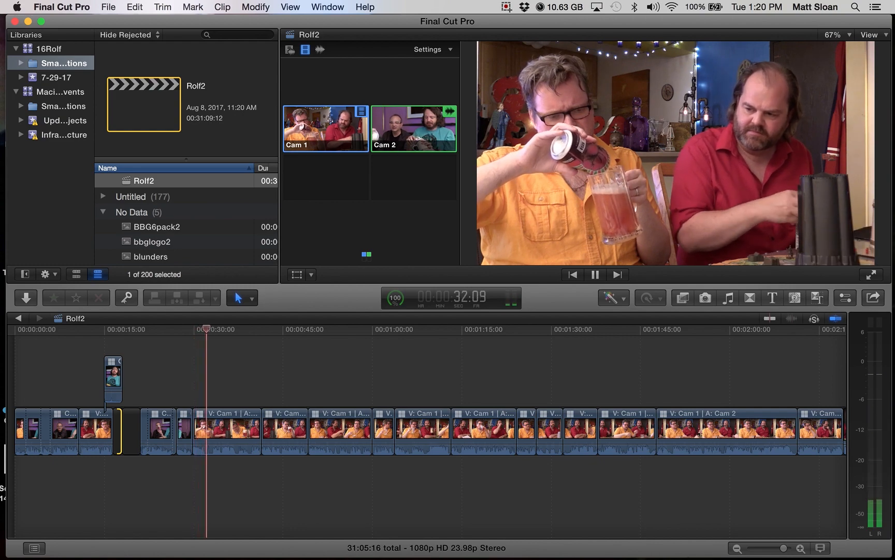
{"action": "key", "text": "space"}
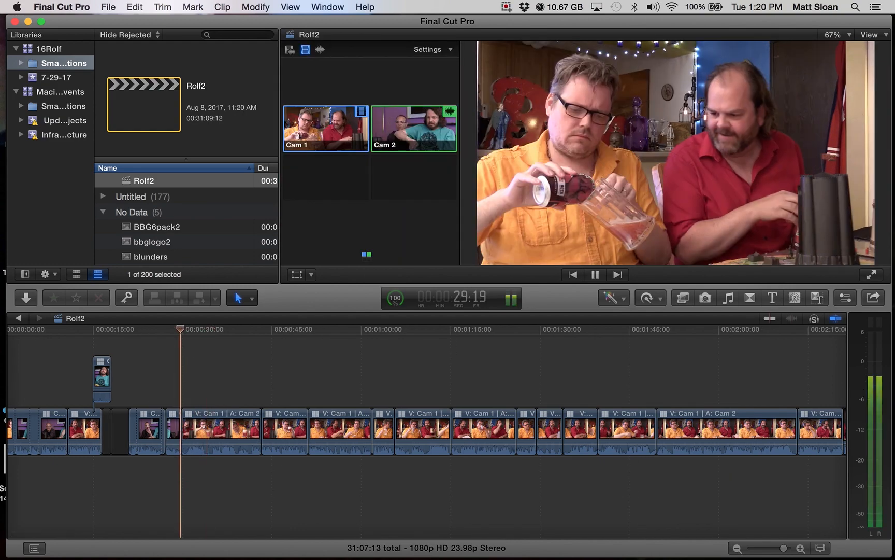
{"action": "key", "text": "space"}
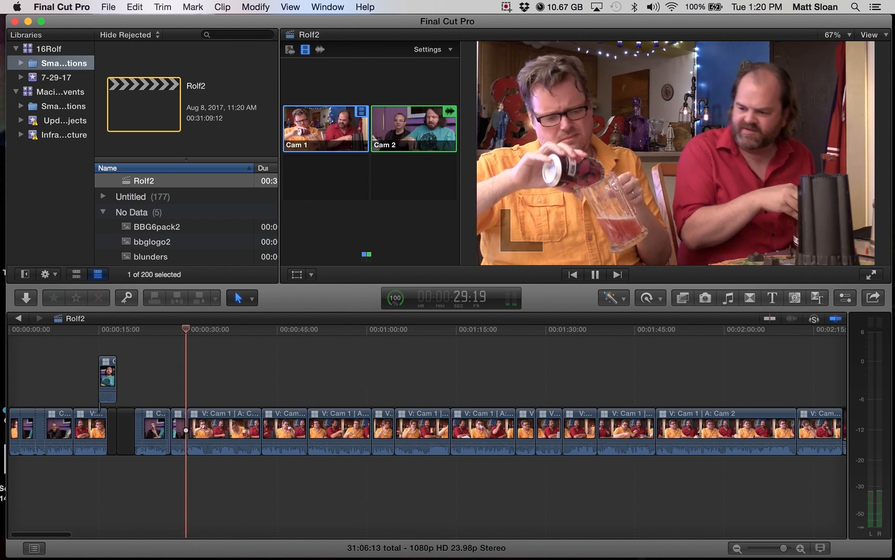
Step: Cut the Cam 1 clip that starts at 00:00:29:19 to Cam 2 at 00:00:31:00
{"action": "key", "text": "space"}
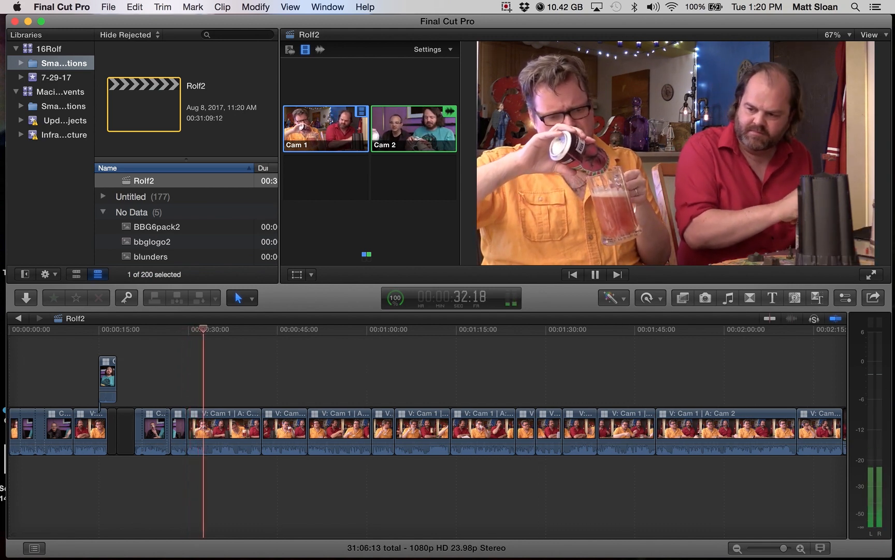
{"action": "key", "text": "Up"}
{"action": "key", "text": "space"}
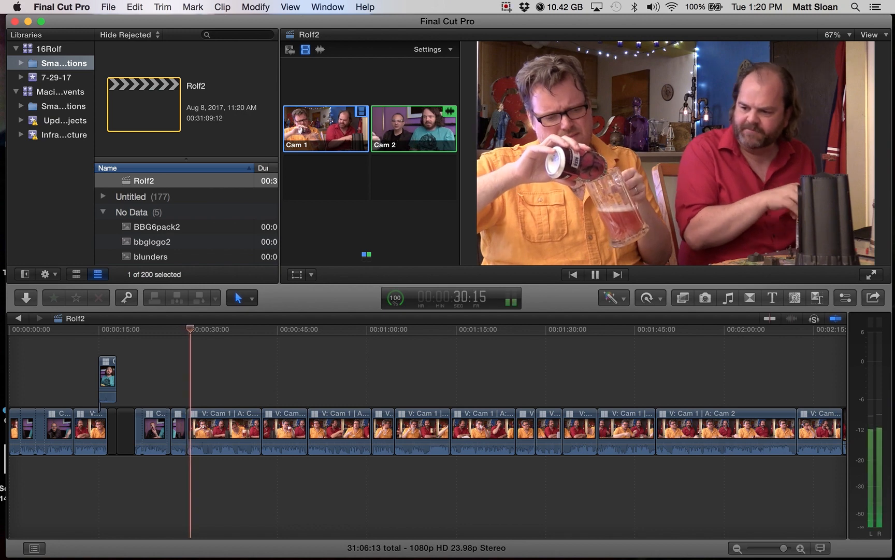
{"action": "key", "text": "space"}
{"action": "key", "text": "alt+2"}
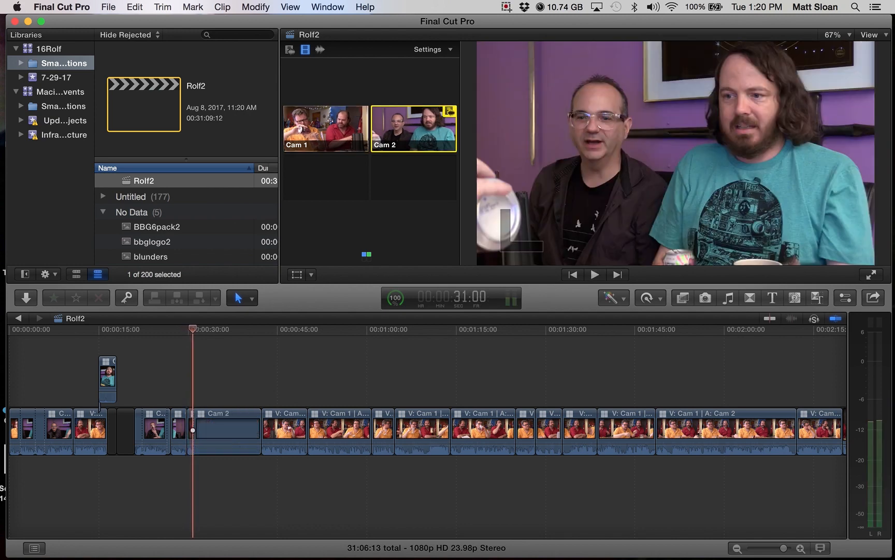
{"action": "key", "text": "space"}
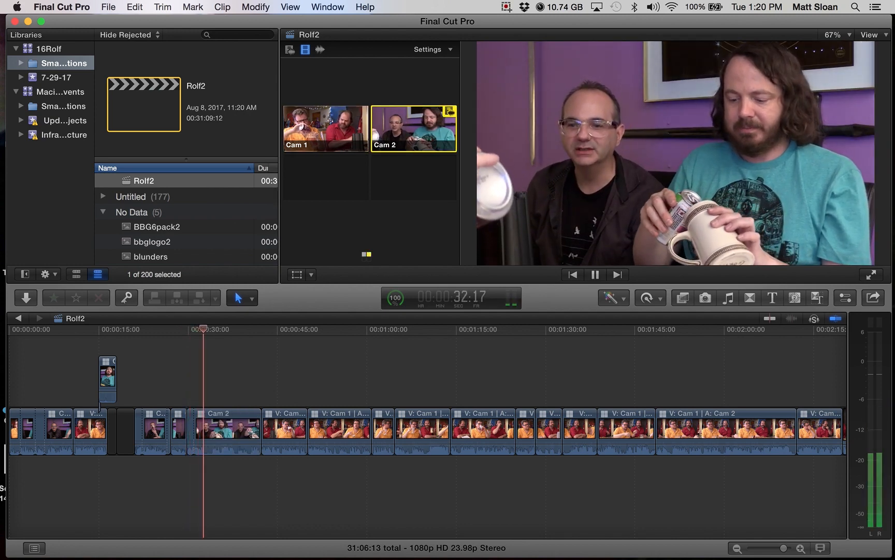
Step: Cut back to Cam 1 at about 00:00:32:18 and trim the new clip's start up to about 00:00:33:23
{"action": "key", "text": "1"}
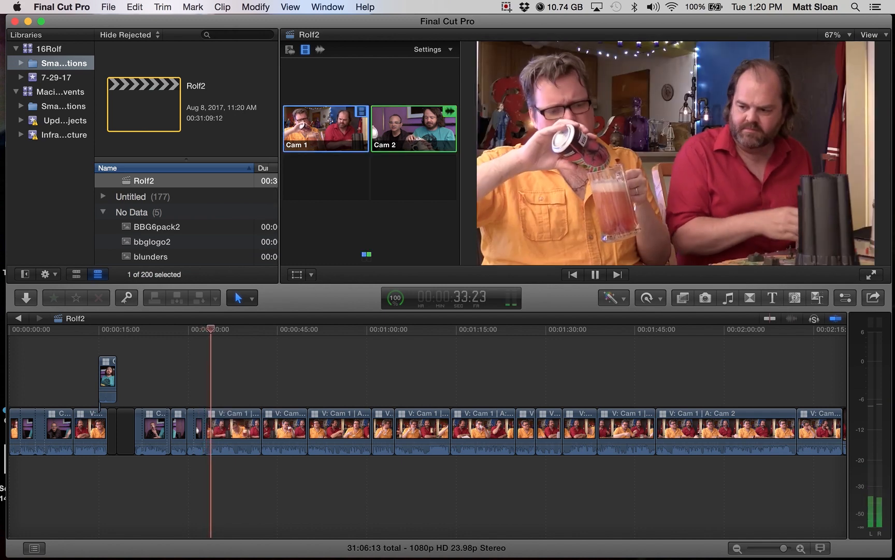
{"action": "key", "text": "space"}
{"action": "key", "text": "Left"}
{"action": "key", "text": "Left"}
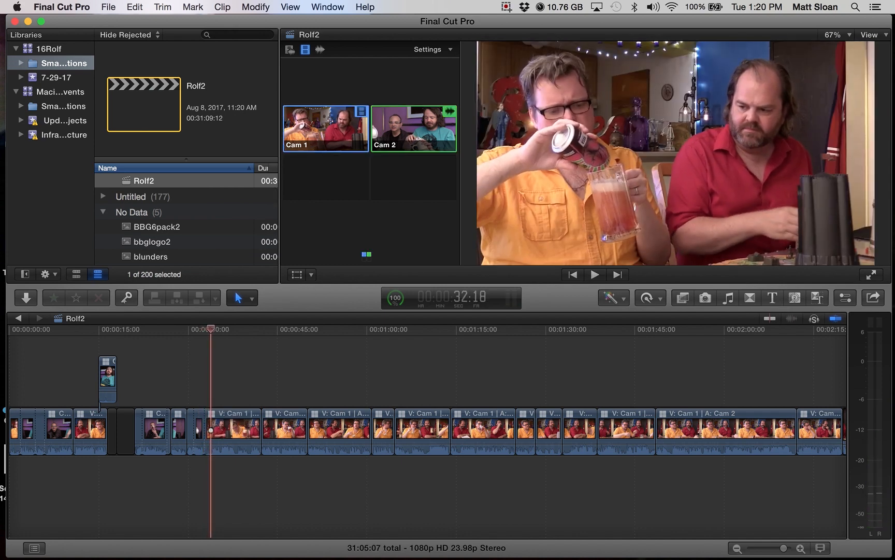
Step: Play back the Cam 1 clip that starts at 00:00:32:18 to find where its start should be trimmed
{"action": "key", "text": "space"}
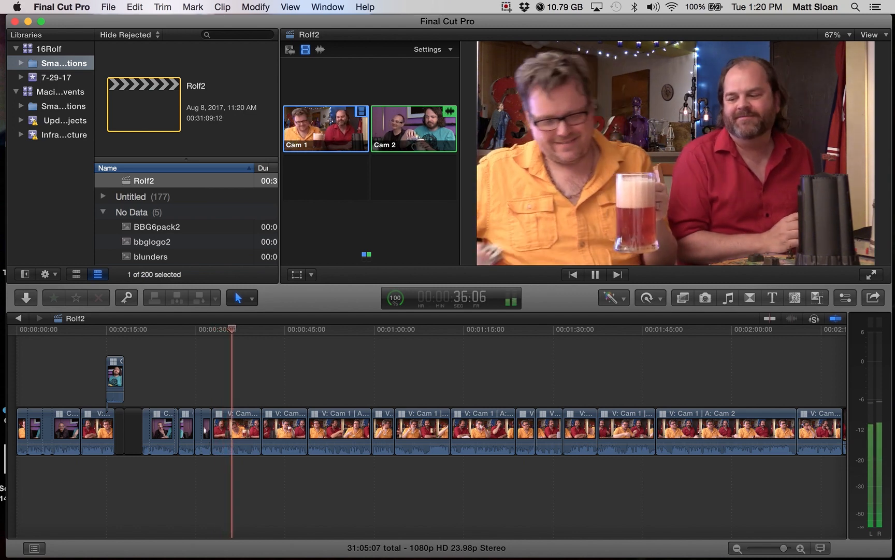
{"action": "key", "text": "space"}
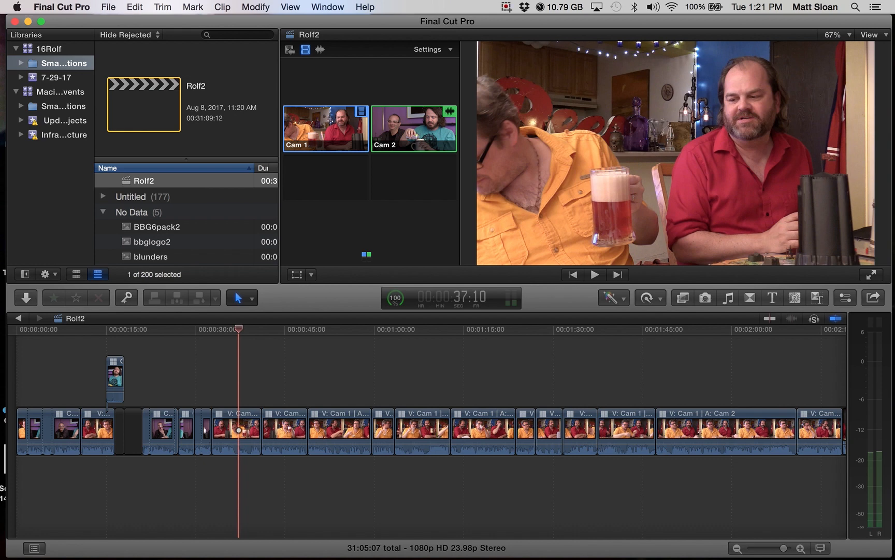
{"action": "key", "text": "Up"}
{"action": "key", "text": "space"}
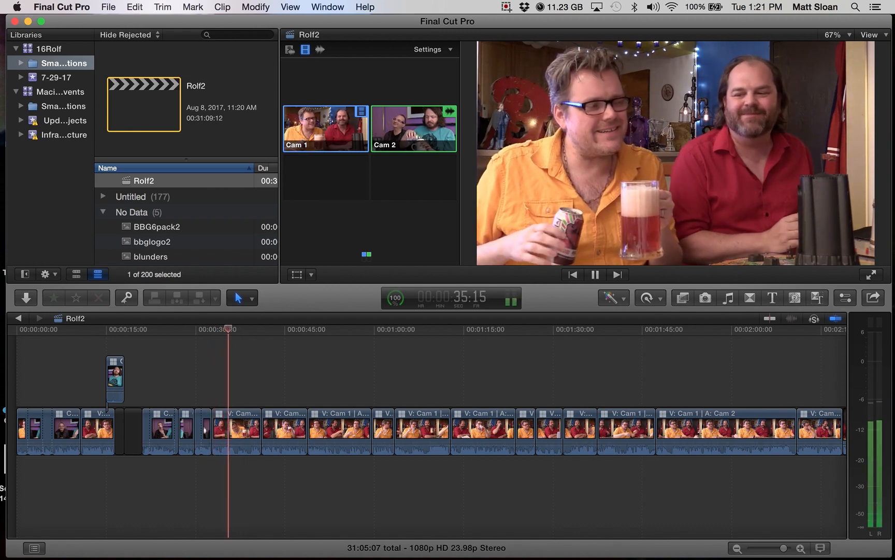
{"action": "key", "text": "space"}
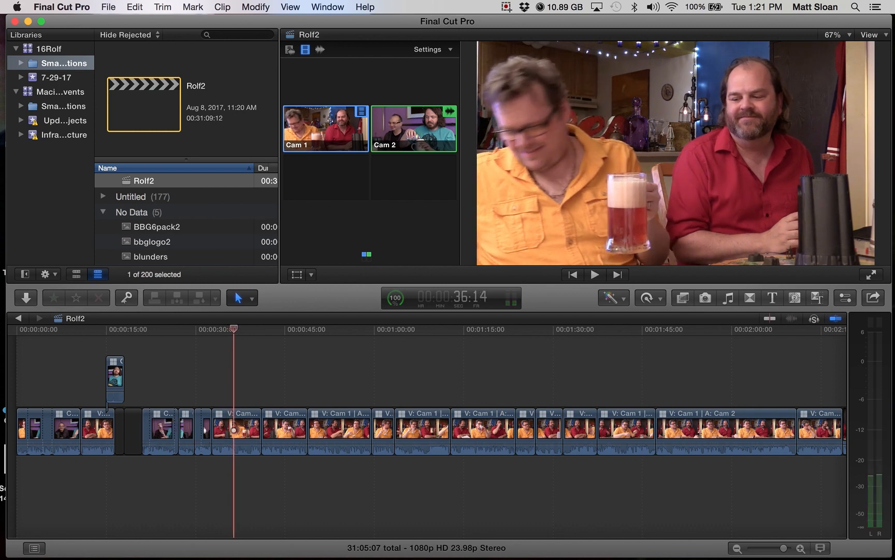
{"action": "key", "text": "space"}
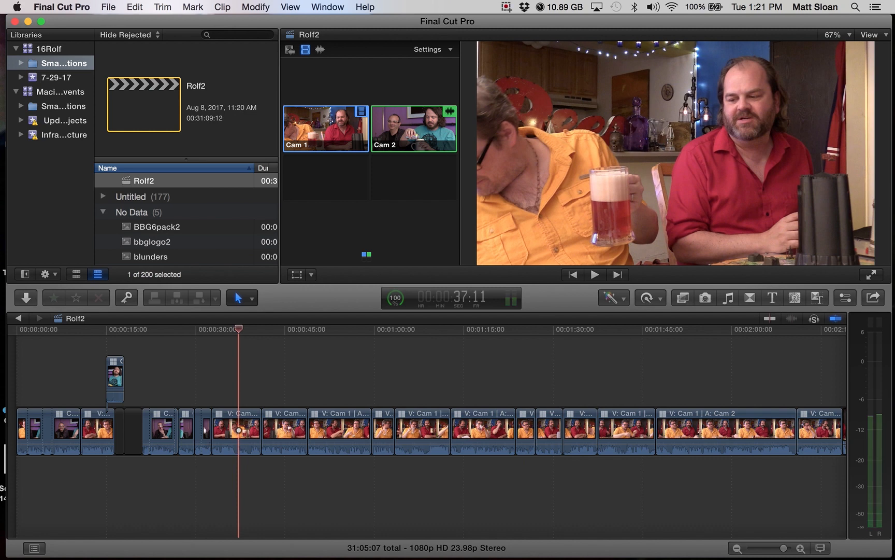
{"action": "key", "text": "space"}
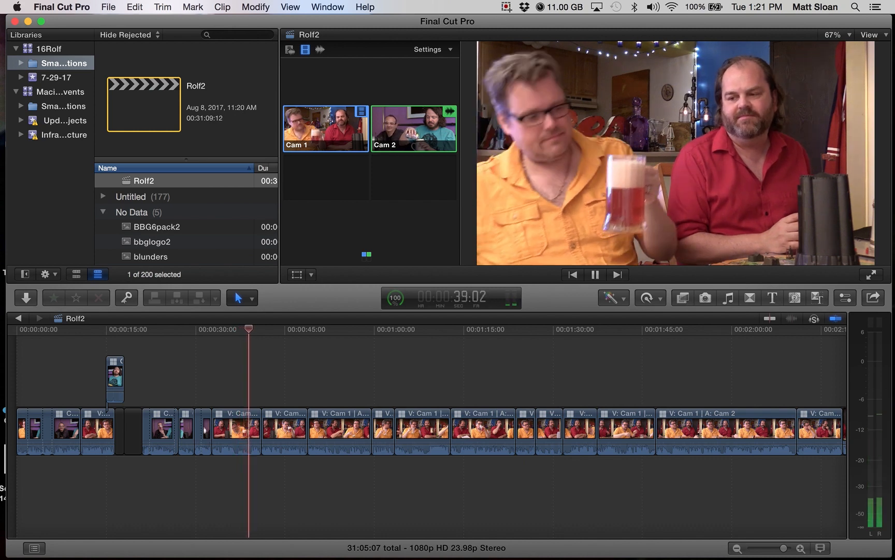
{"action": "key", "text": "space"}
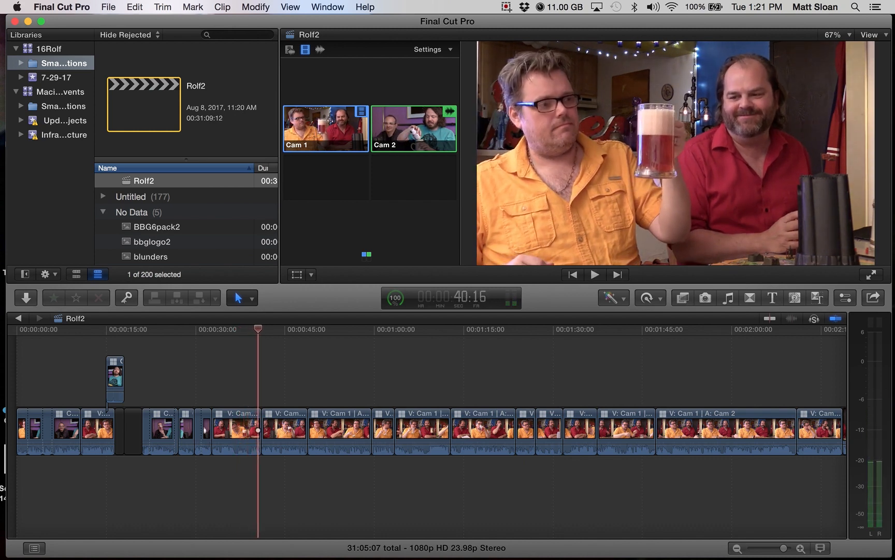
Step: Trim the start of the Cam 1 clip at 00:00:32:18, removing everything up to about 00:00:37:00
{"action": "left_click", "coordinate": [231, 329]}
{"action": "key", "text": "space"}
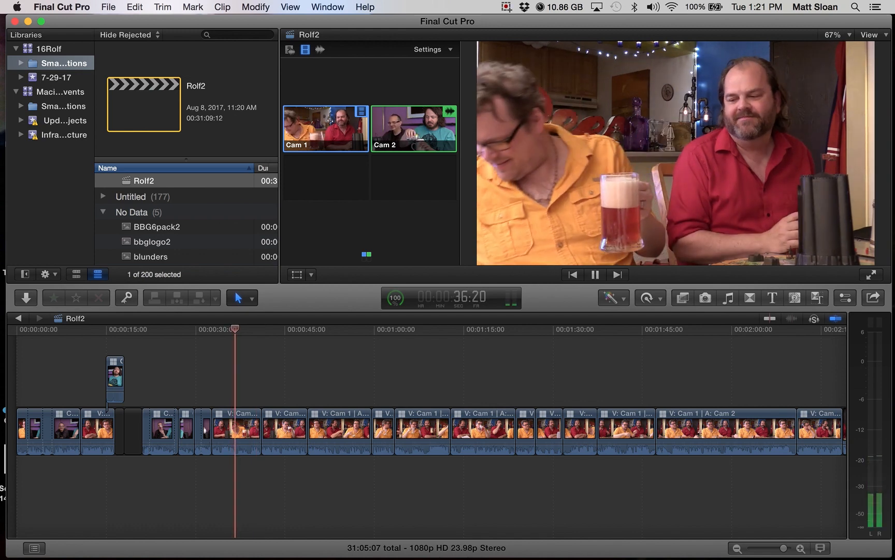
{"action": "key", "text": "space"}
{"action": "key", "text": "alt+["}
{"action": "key", "text": "space"}
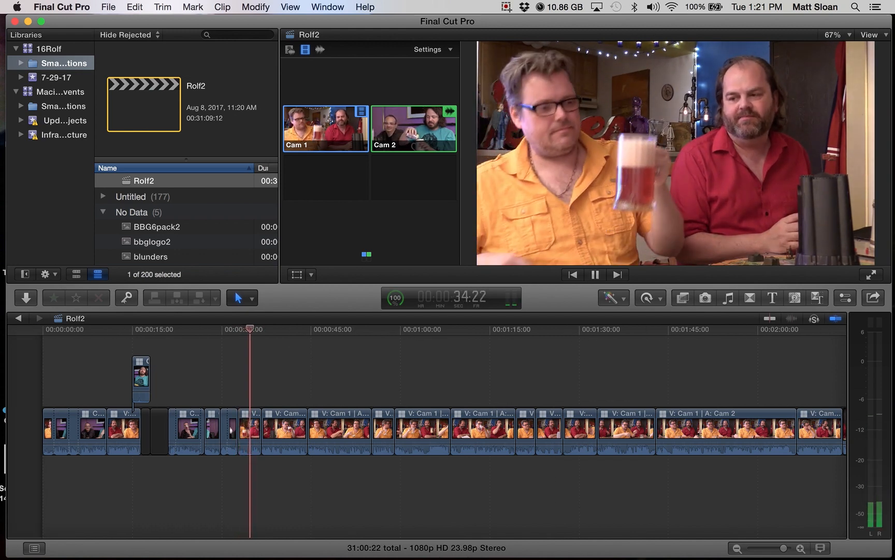
Step: Cut the shortened Cam 1 clip to Cam 2 at about 00:00:34:12
{"action": "key", "text": "space"}
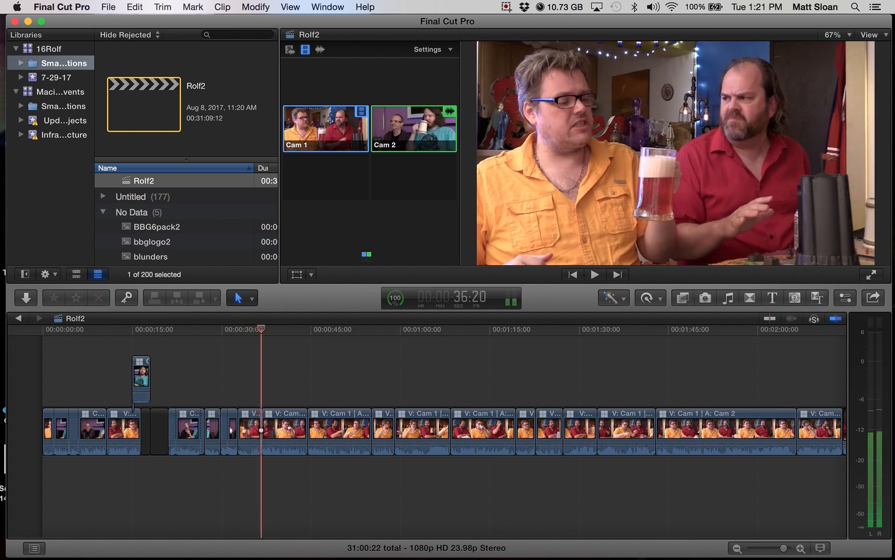
{"action": "key", "text": "Up"}
{"action": "key", "text": "space"}
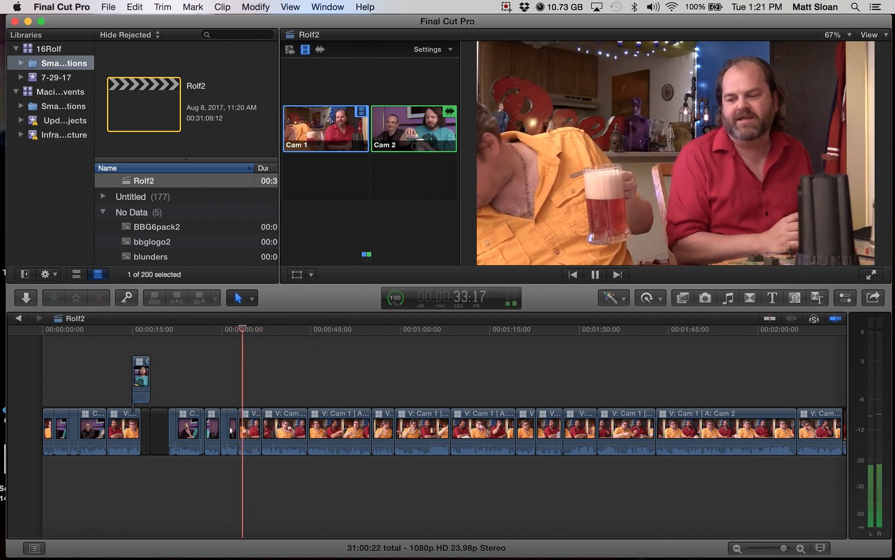
{"action": "key", "text": "space"}
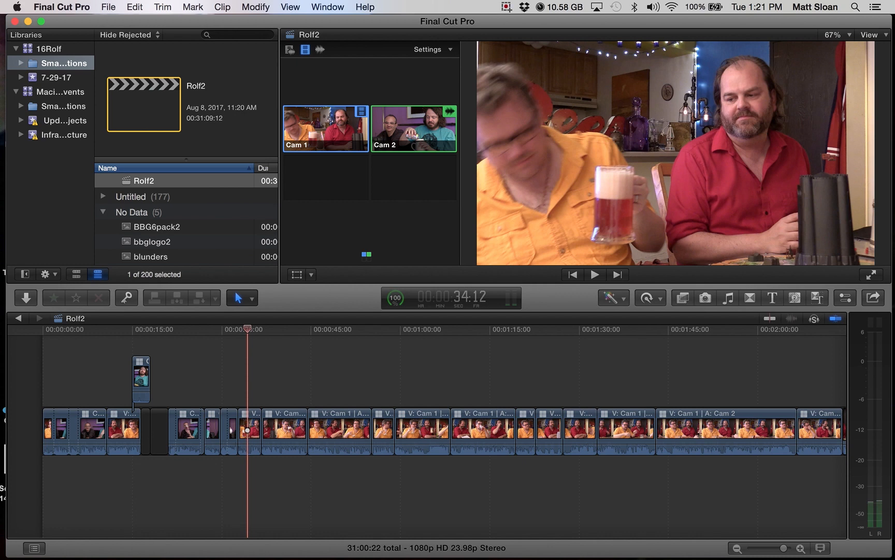
{"action": "key", "text": "2"}
{"action": "key", "text": "space"}
{"action": "key", "text": "space"}
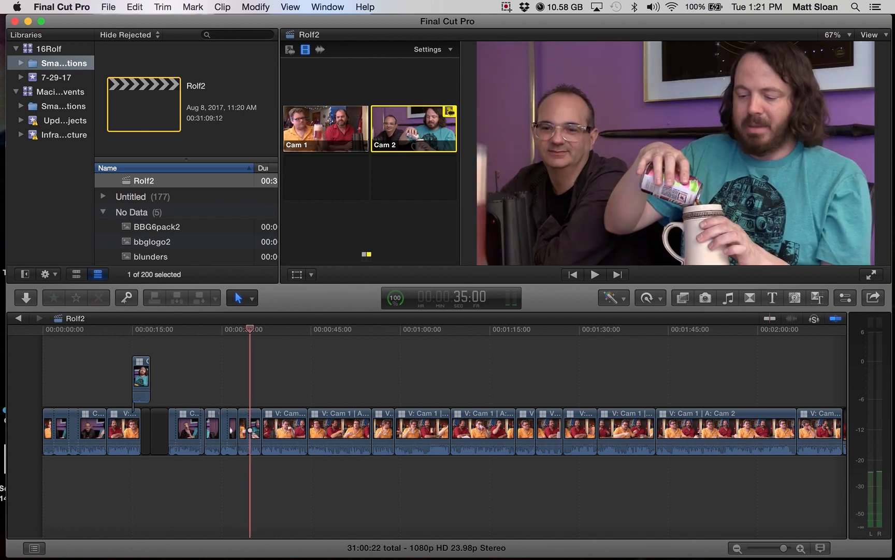
Step: Tighten the new Cam 2 clip by trimming its start at 00:00:35:00 and its end at 00:00:36:01
{"action": "key", "text": "cmd+z"}
{"action": "key", "text": "space"}
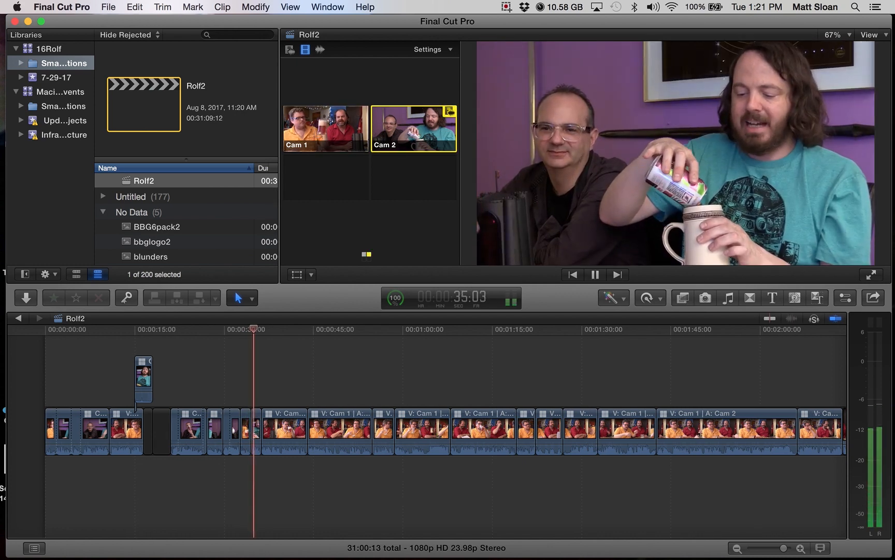
{"action": "key", "text": "space"}
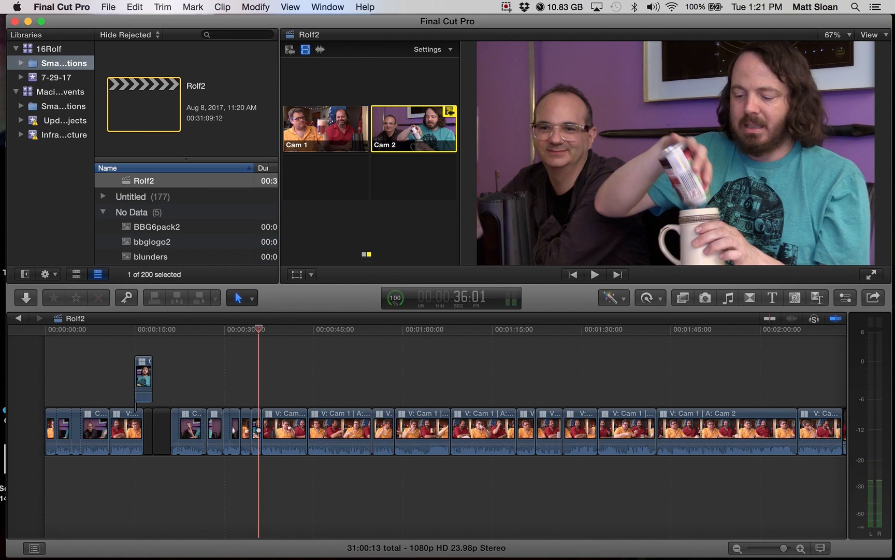
{"action": "key", "text": "cmd+z"}
{"action": "key", "text": "space"}
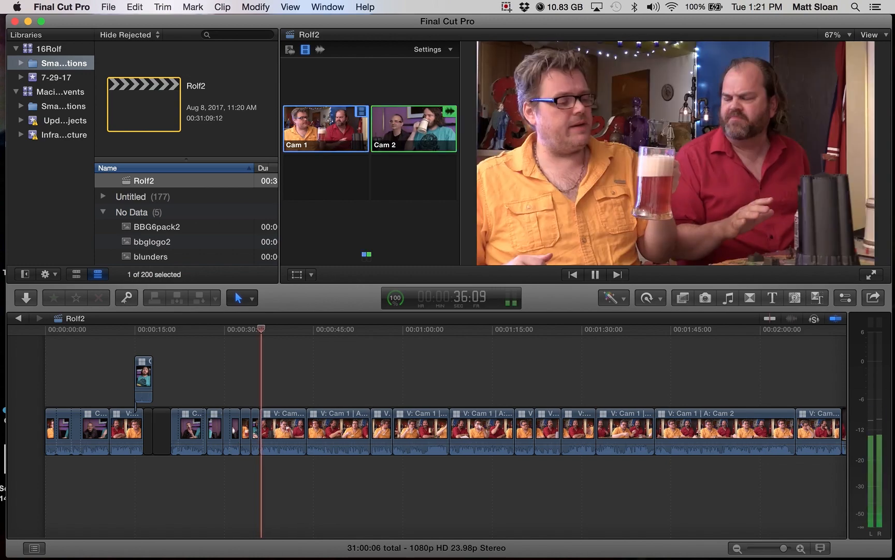
Step: Extend the start of the Cam 1 clip at 00:00:36:01 earlier and trim it back by about 23 frames
{"action": "key", "text": "space"}
{"action": "left_click_drag", "start_coordinate": [263, 431], "coordinate": [256, 430]}
{"action": "key", "text": "Up"}
{"action": "key", "text": "space"}
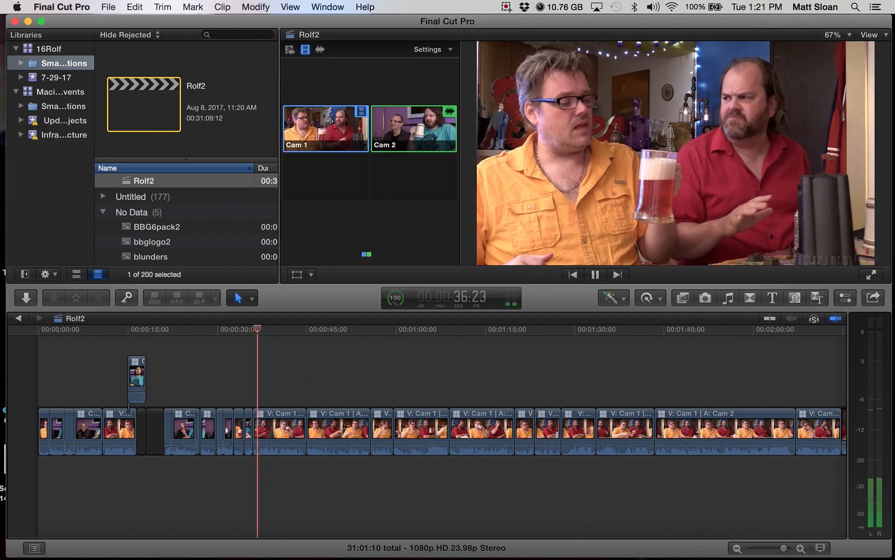
{"action": "key", "text": "cmd+z"}
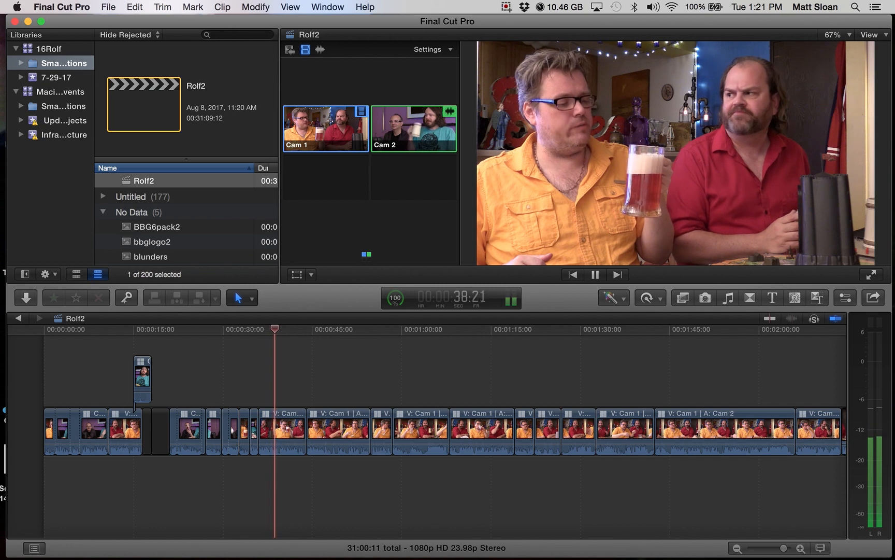
Step: Play back the Cam 1 clip from about 00:00:38:12 to check the timing of the drinking shot
{"action": "key", "text": "space"}
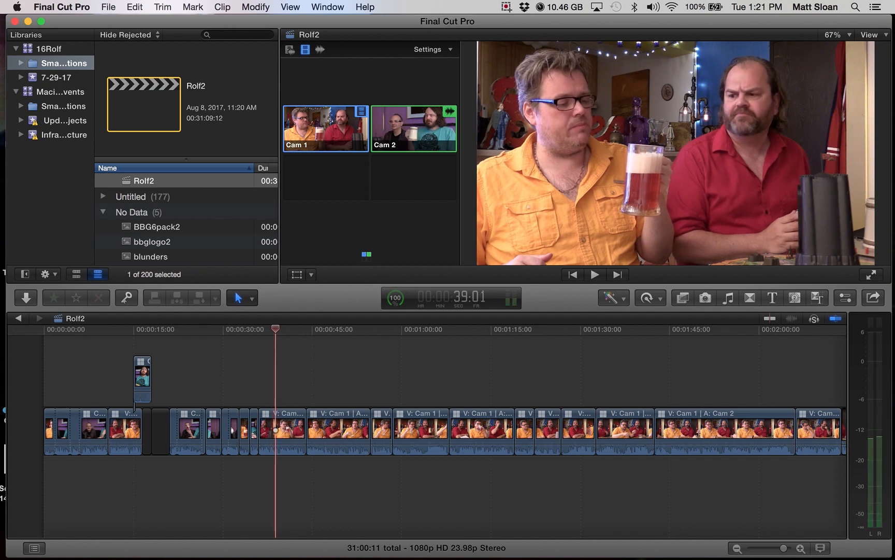
{"action": "key", "text": "space"}
{"action": "key", "text": "space"}
{"action": "left_click", "coordinate": [272, 329]}
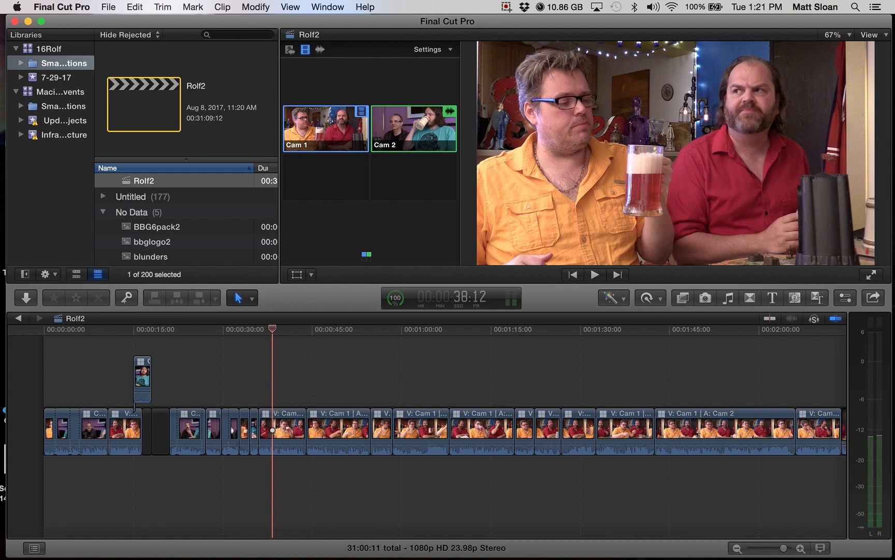
{"action": "key", "text": "space"}
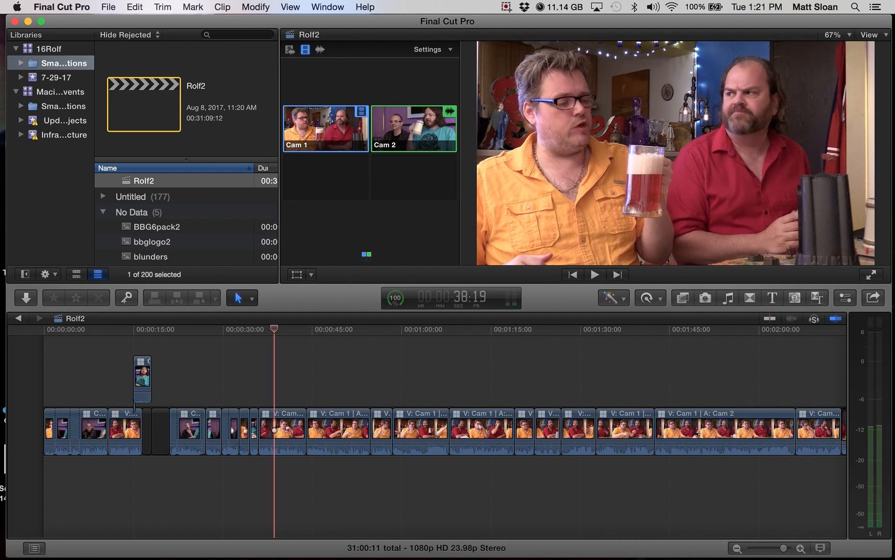
{"action": "left_click", "coordinate": [272, 329]}
{"action": "key", "text": "space"}
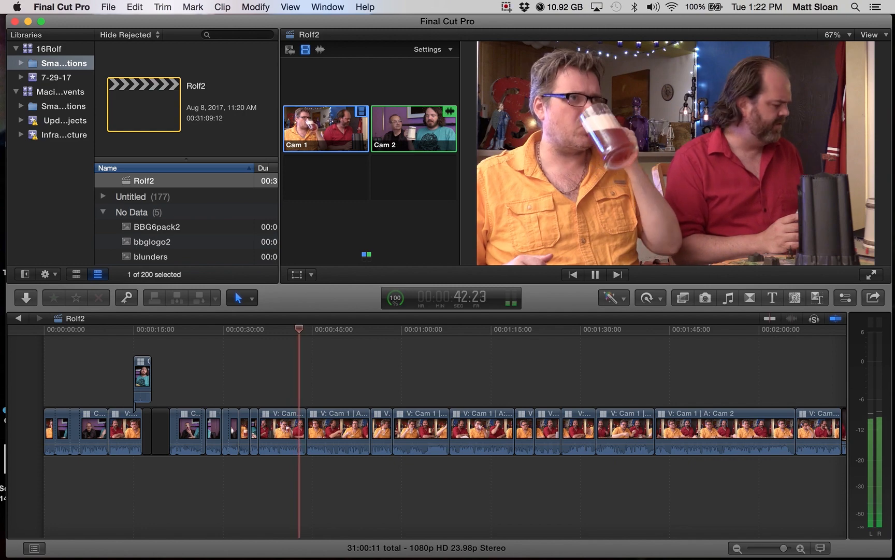
Step: Cut to Cam 2 near the end of the Cam 1 clip at about 00:00:43 and trim that Cam 2 piece's end to 00:00:43:16
{"action": "key", "text": "space"}
{"action": "left_click", "coordinate": [288, 329]}
{"action": "key", "text": "space"}
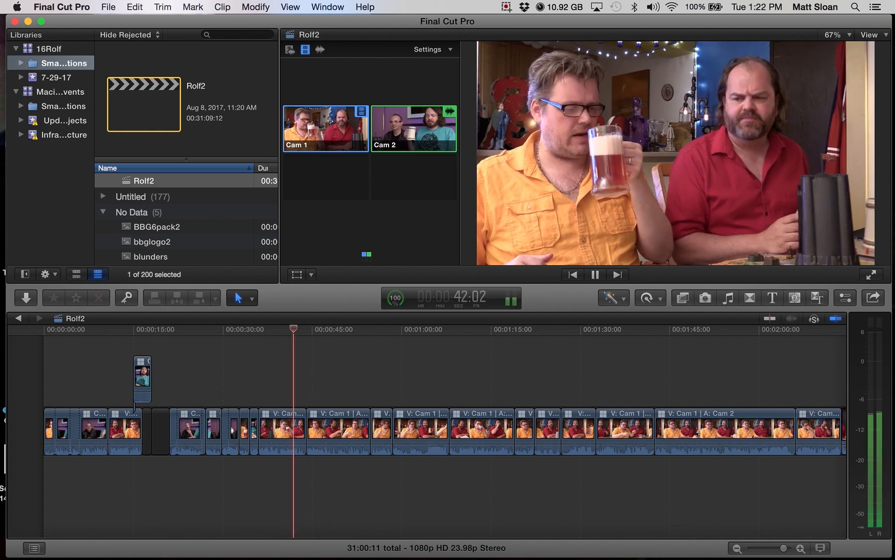
{"action": "key", "text": "2"}
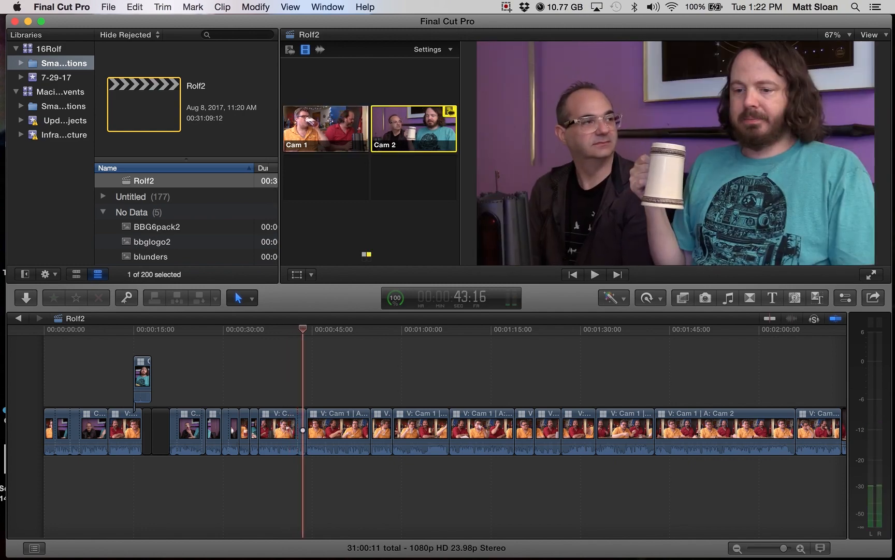
{"action": "key", "text": "1"}
{"action": "key", "text": "space"}
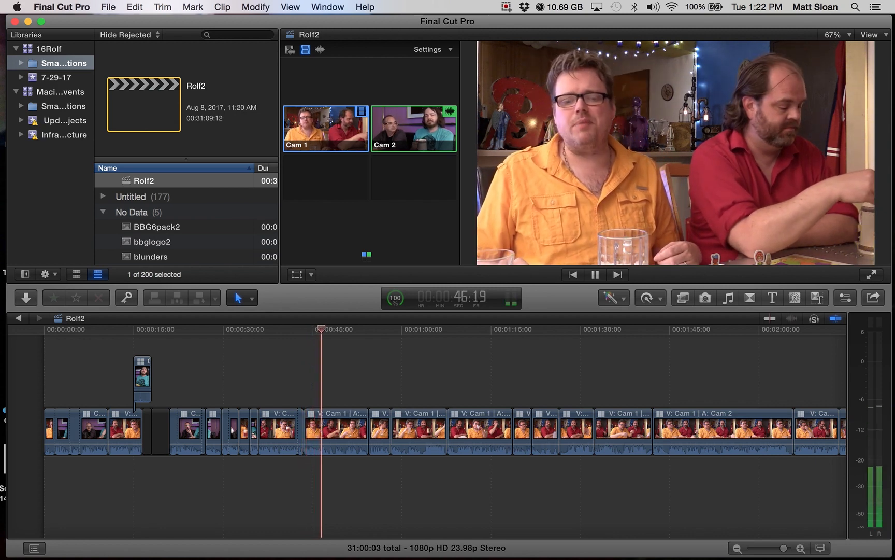
Step: Review the Cam 1 clips from about 00:00:46 to 00:01:29, sampling the action along the way
{"action": "key", "text": "space"}
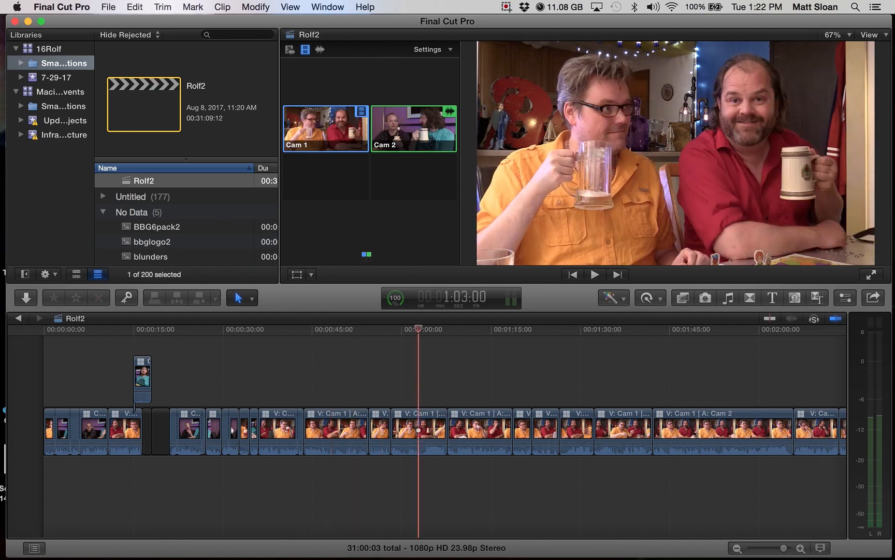
{"action": "key", "text": "space"}
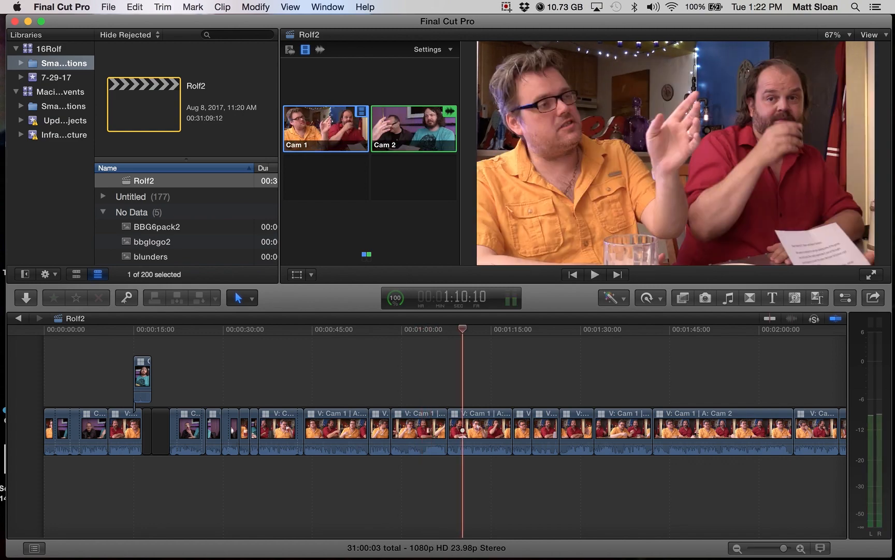
{"action": "key", "text": "space"}
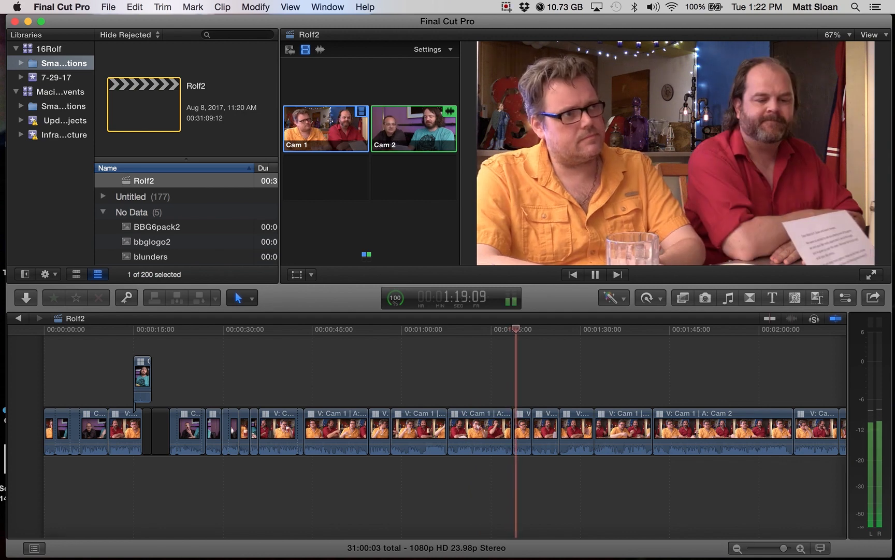
{"action": "scroll", "coordinate": [427, 431], "scroll_direction": "right", "scroll_amount": 5}
{"action": "key", "text": "space"}
{"action": "key", "text": "space"}
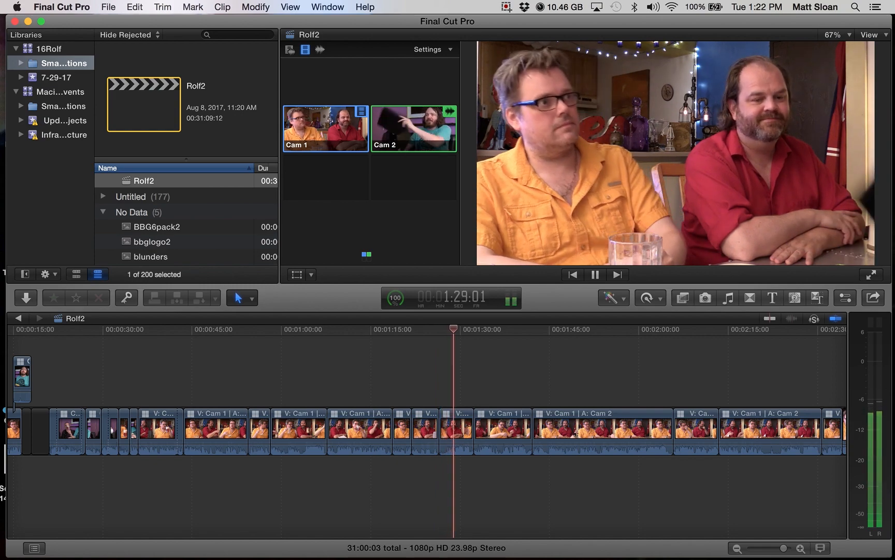
Step: Switch the clip starting at about 00:01:26:12 to Cam 2 and trim about one second off its start
{"action": "key", "text": "space"}
{"action": "key", "text": "Up"}
{"action": "key", "text": "2"}
{"action": "key", "text": "space"}
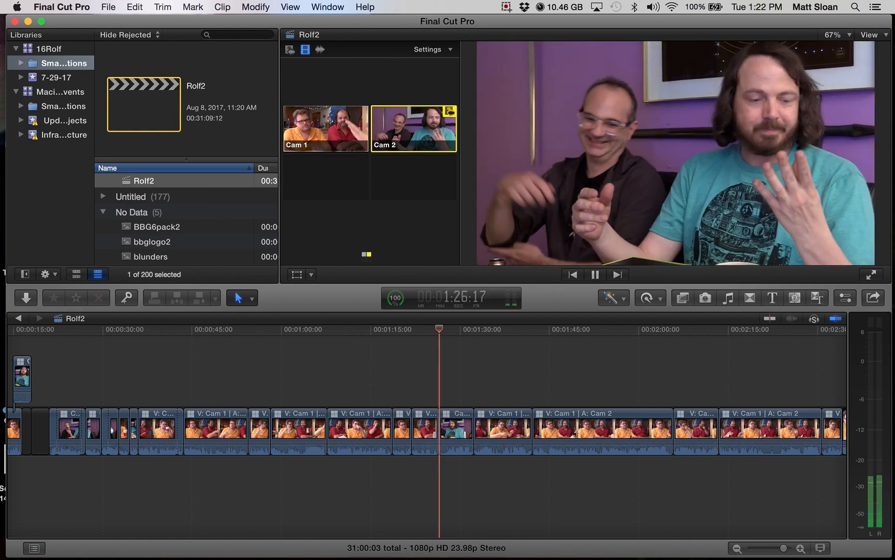
{"action": "key", "text": "alt+bracketleft"}
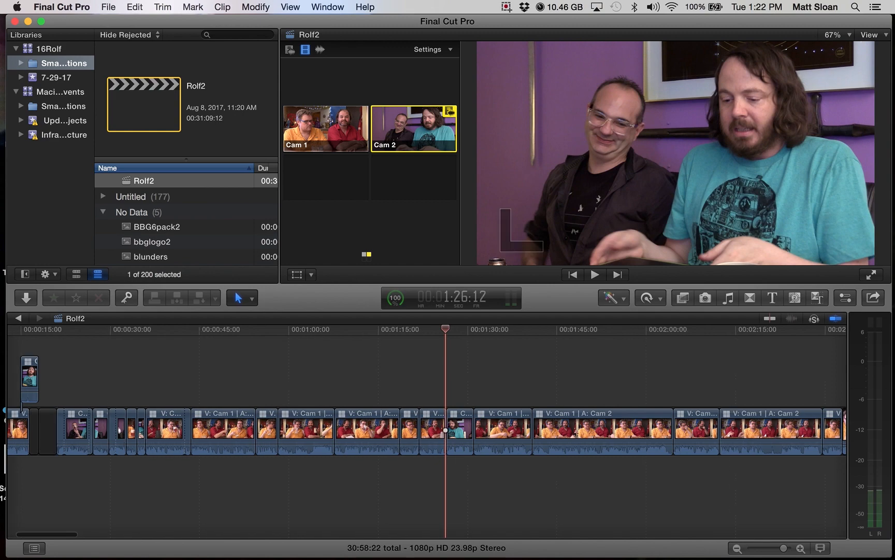
Step: Cut the Cam 2 clip back to Cam 1 at about 00:01:29:20 and trim a few frames to tighten it
{"action": "key", "text": "space"}
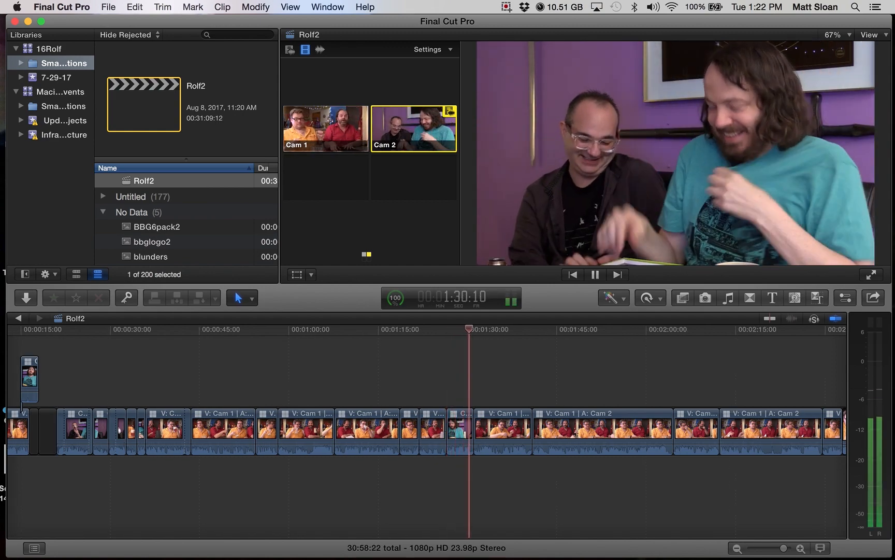
{"action": "key", "text": "1"}
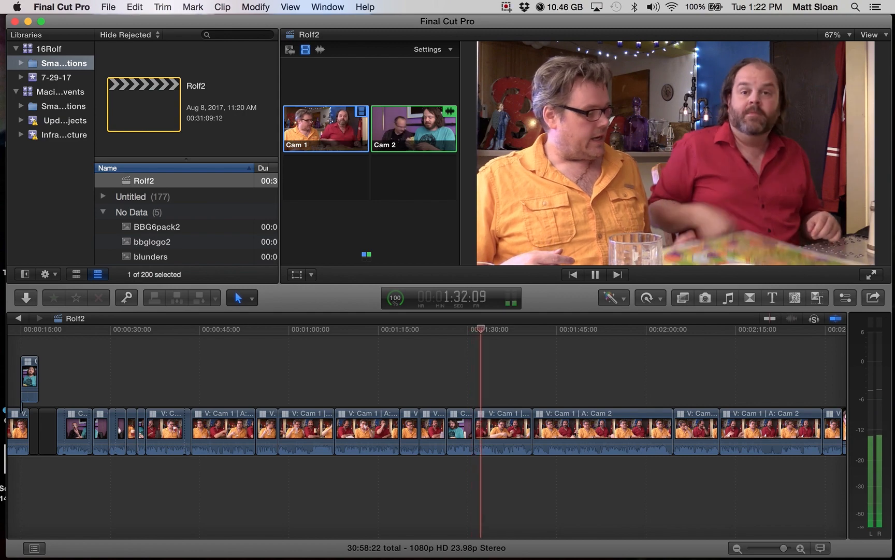
{"action": "left_click", "coordinate": [457, 330]}
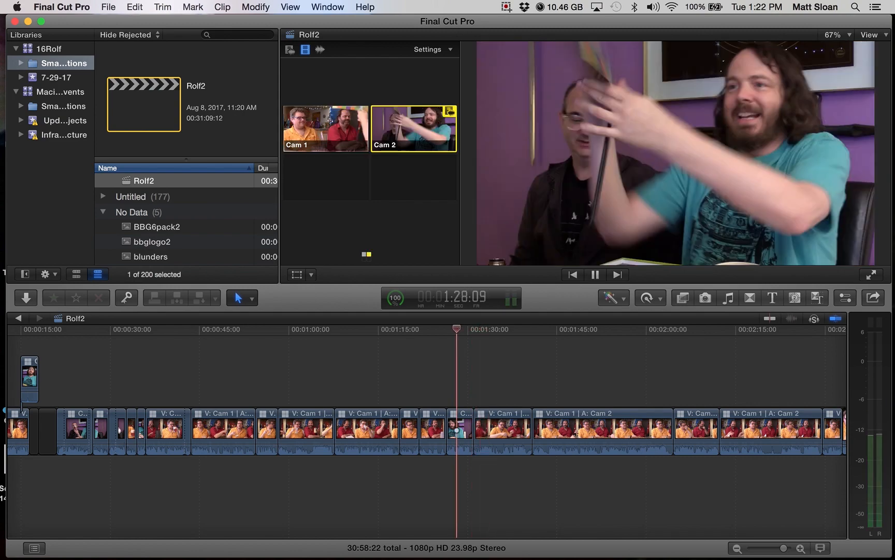
{"action": "key", "text": "space"}
{"action": "key", "text": "space"}
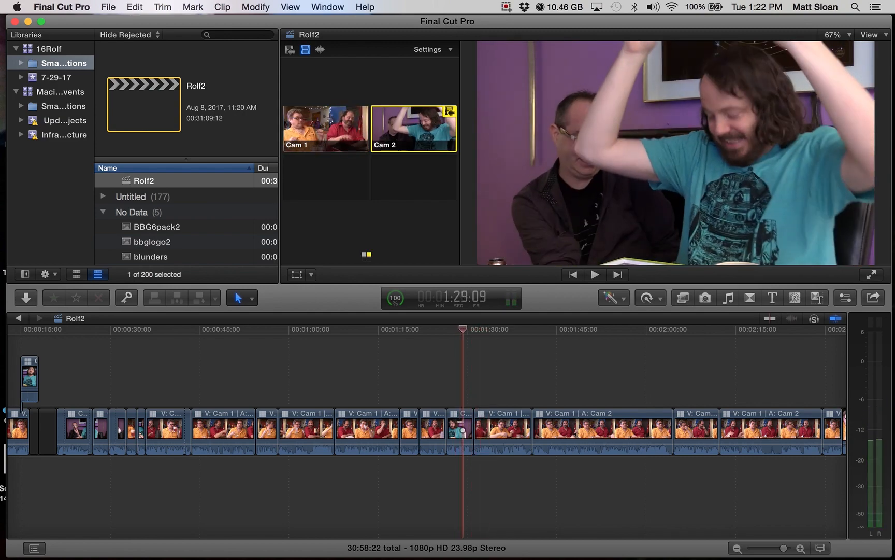
{"action": "key", "text": "space"}
{"action": "key", "text": "1"}
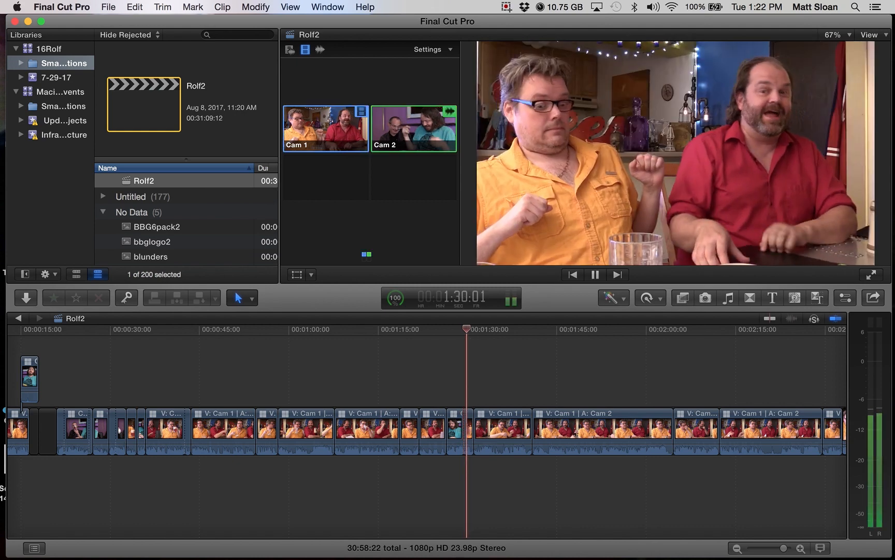
{"action": "key", "text": "space"}
{"action": "key", "text": "space"}
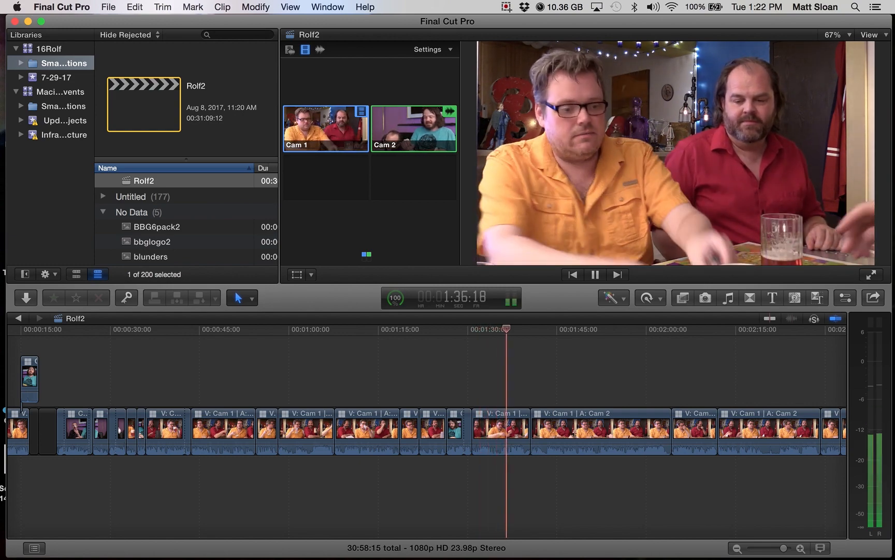
Step: Delete the entire Cam 1 clip that starts at about 00:01:31:00, after checking its content
{"action": "key", "text": "space"}
{"action": "key", "text": "space"}
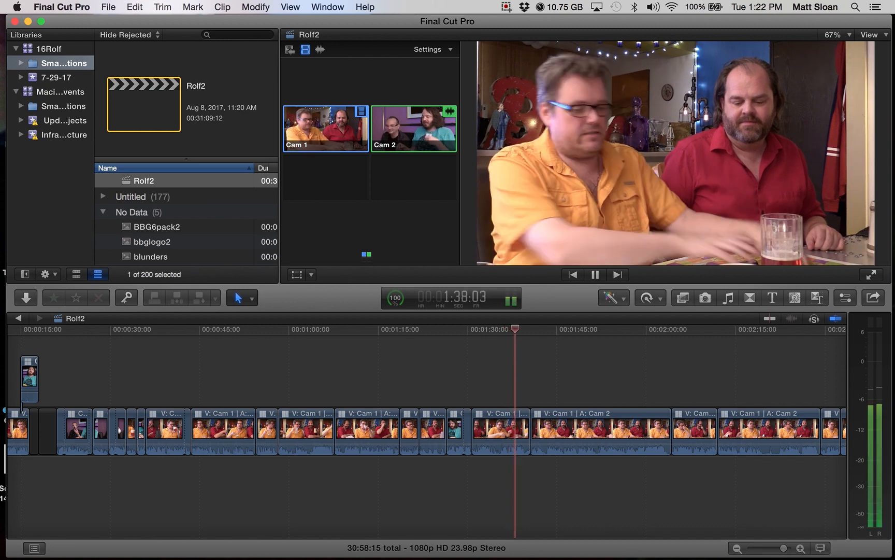
{"action": "key", "text": "space"}
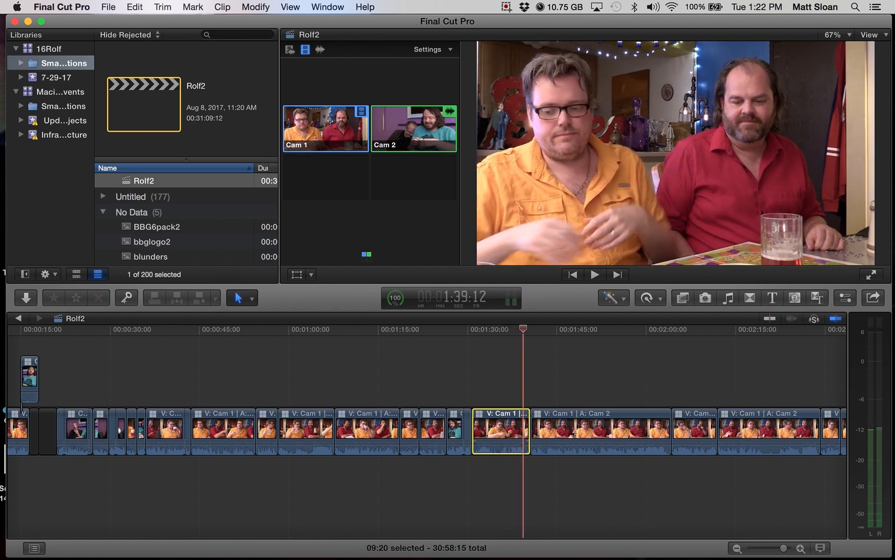
{"action": "key", "text": "Delete"}
Step: Switch the clip starting at about 00:01:31:00 to Cam 2 and cut back to Cam 1 at about 00:01:33:14
{"action": "key", "text": "space"}
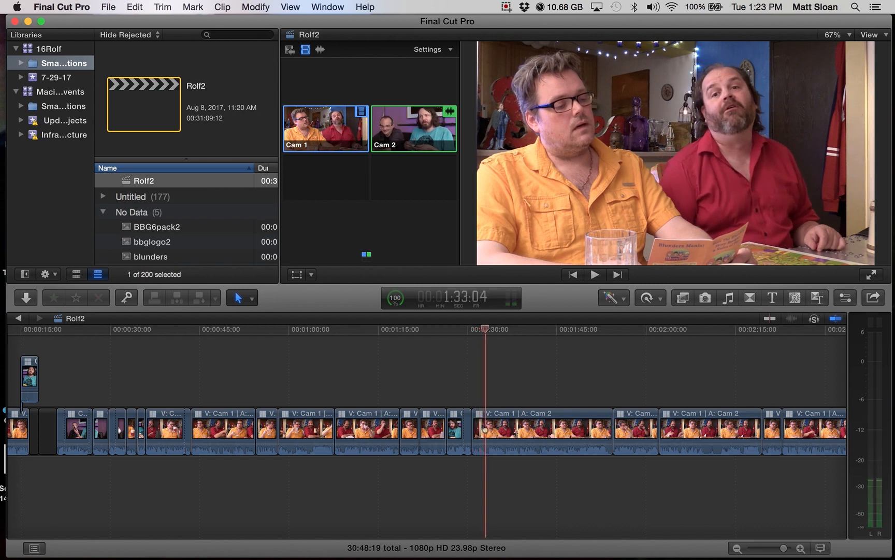
{"action": "key", "text": "Up"}
{"action": "key", "text": "2"}
{"action": "key", "text": "space"}
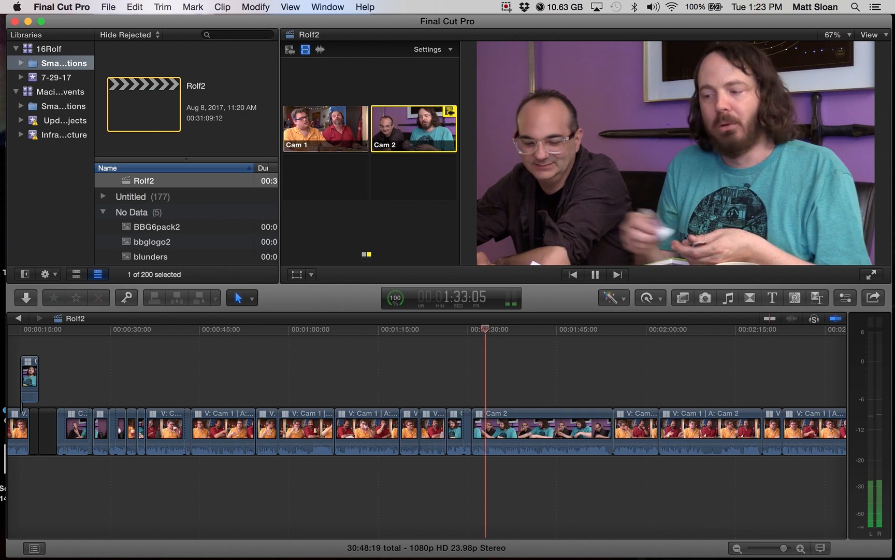
{"action": "key", "text": "space"}
{"action": "key", "text": "space"}
{"action": "key", "text": "1"}
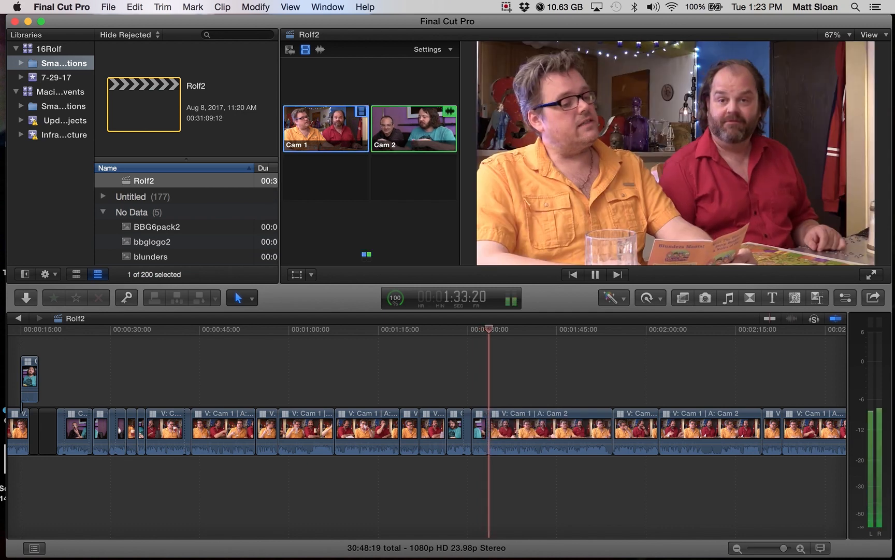
Step: Trim the end of the long Cam 1 clip to 00:01:53:20
{"action": "key", "text": "space"}
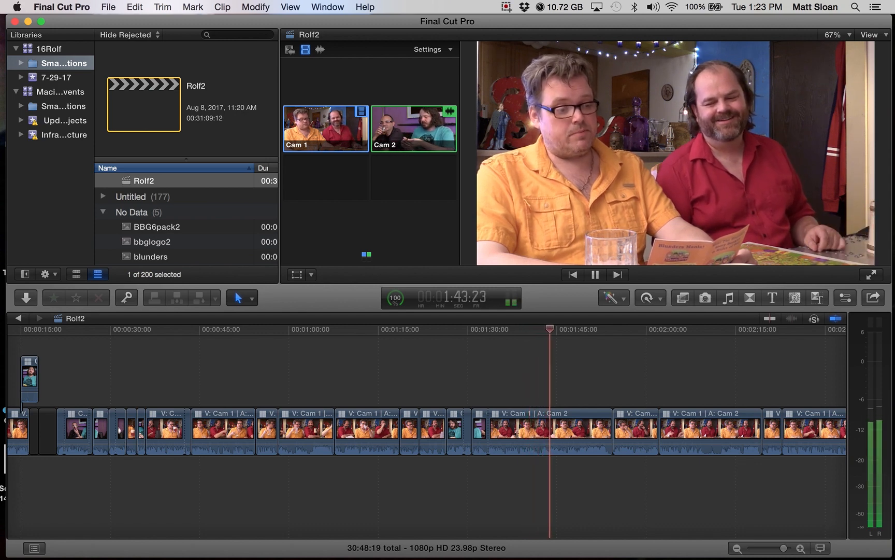
{"action": "scroll", "coordinate": [427, 430], "scroll_direction": "right", "scroll_amount": 7}
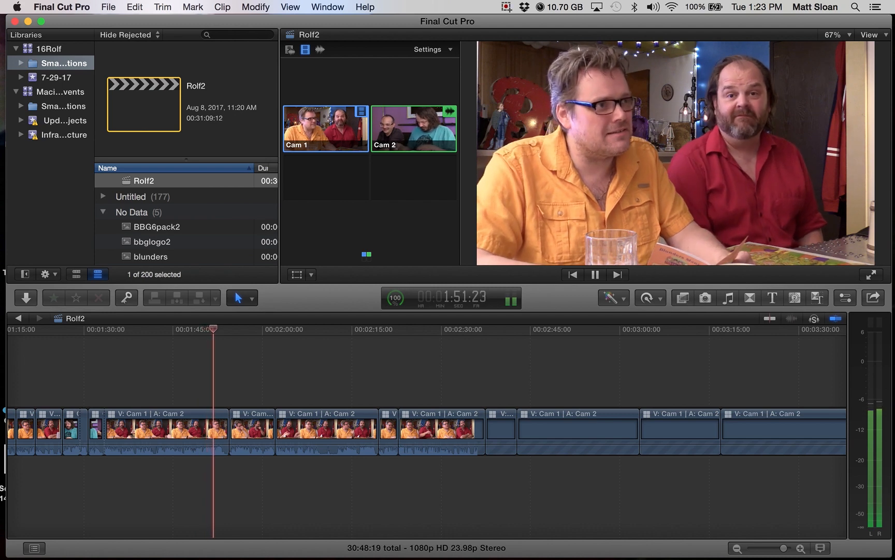
{"action": "key", "text": "space"}
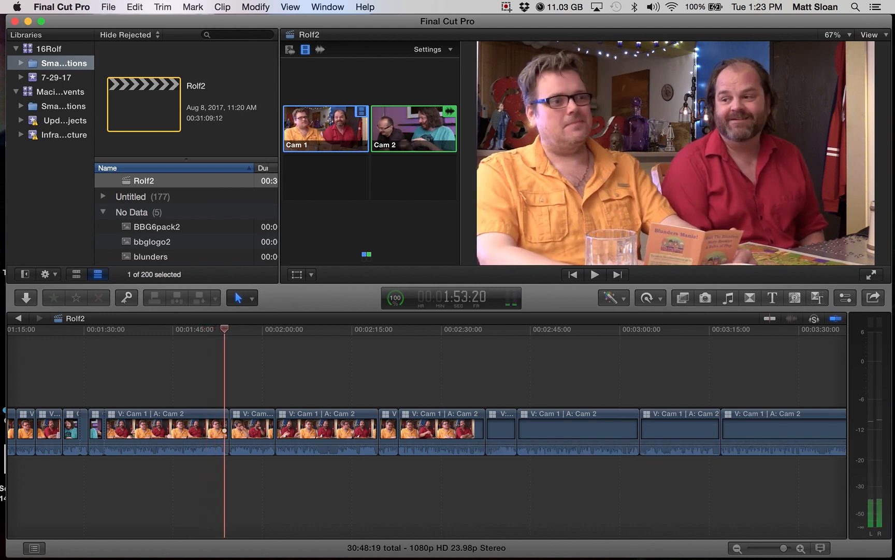
{"action": "key", "text": "alt+]"}
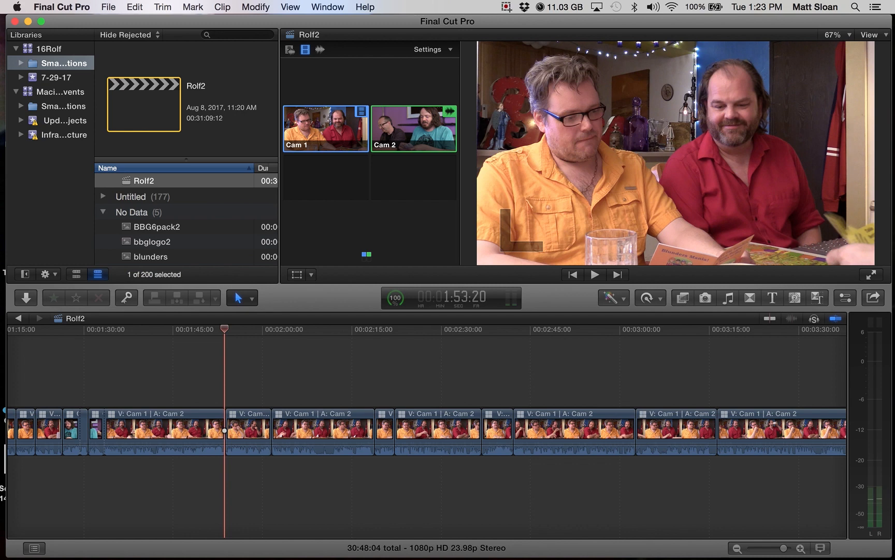
Step: Switch the clip starting at 00:01:53:20 to Cam 2 and cut back to Cam 1 at about 00:01:55
{"action": "key", "text": "space"}
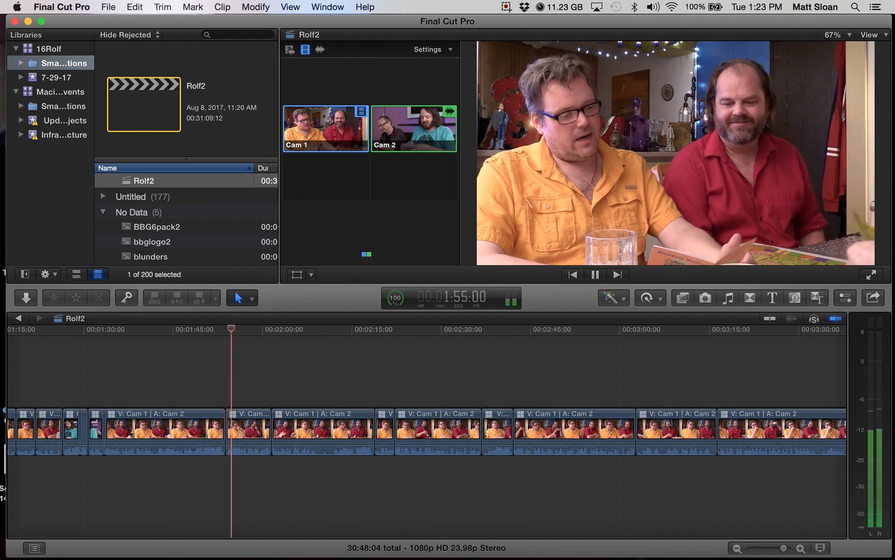
{"action": "key", "text": "space"}
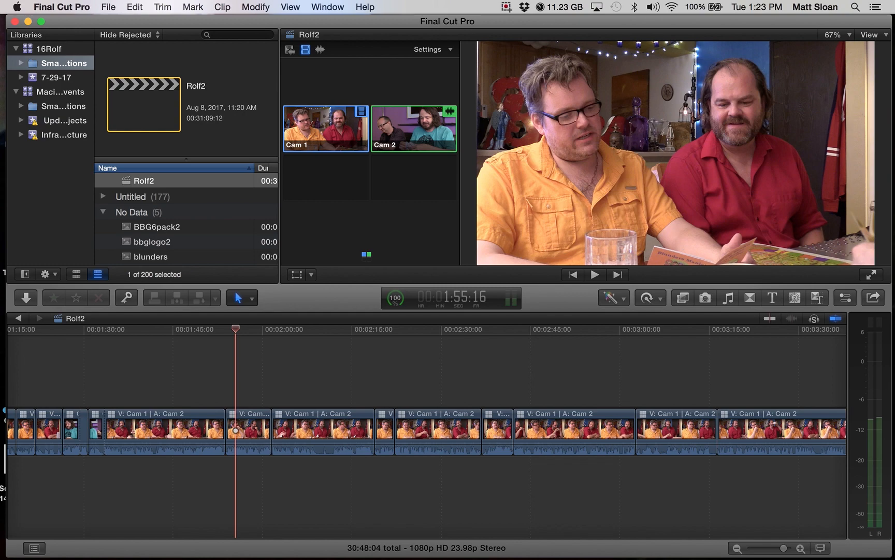
{"action": "key", "text": "2"}
{"action": "key", "text": "space"}
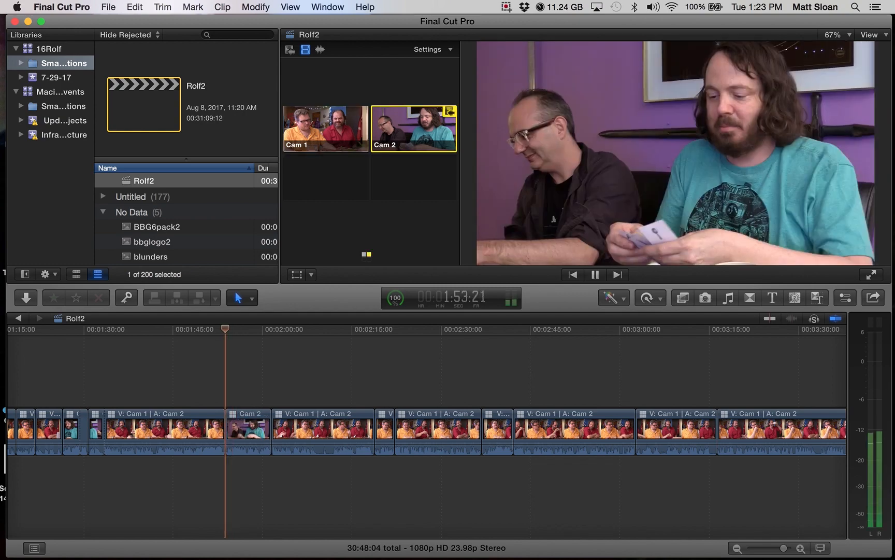
{"action": "key", "text": "1"}
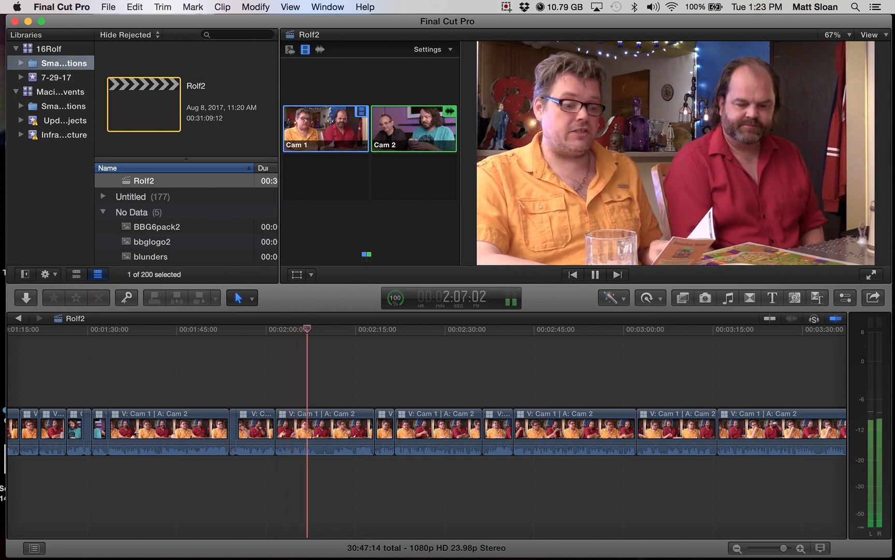
Step: Split the Cam 1 clip at about 00:02:09 and trim about two seconds off the start of its second part
{"action": "key", "text": "super+b"}
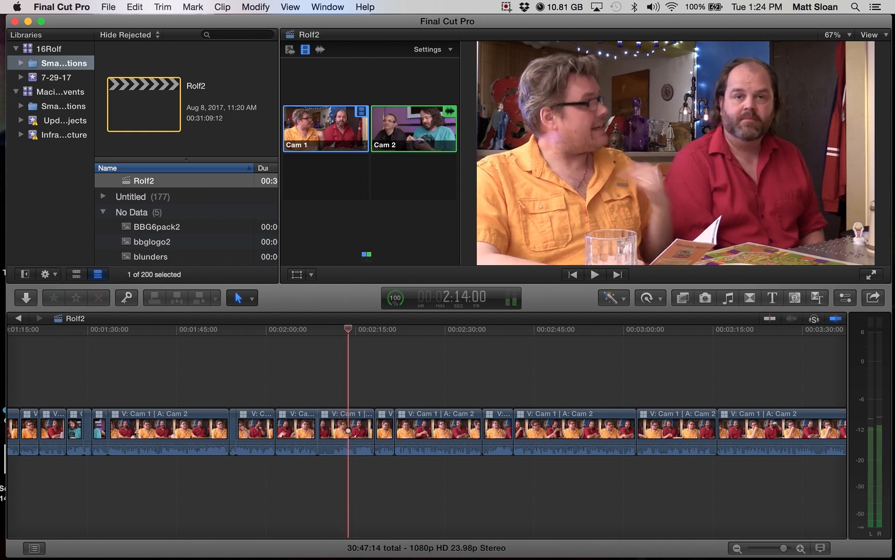
{"action": "key", "text": "Up"}
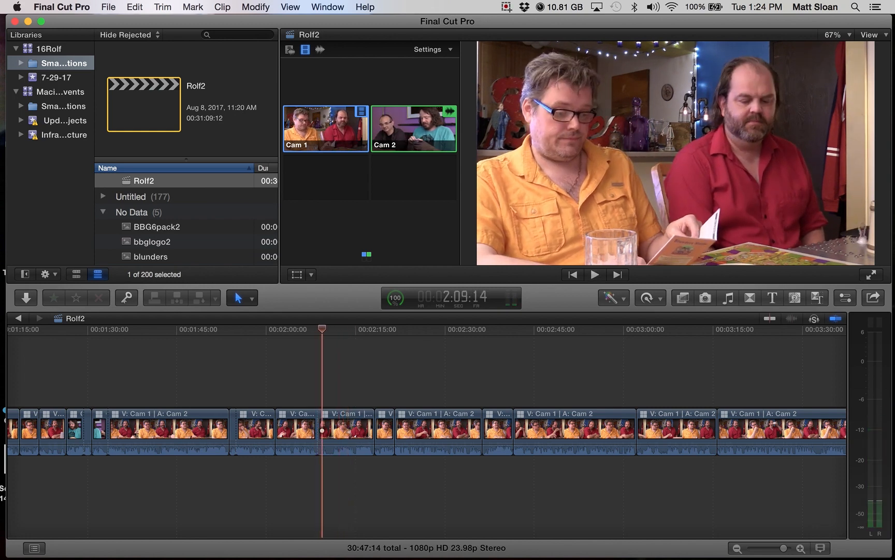
{"action": "key", "text": "alt+bracketleft"}
{"action": "key", "text": "space"}
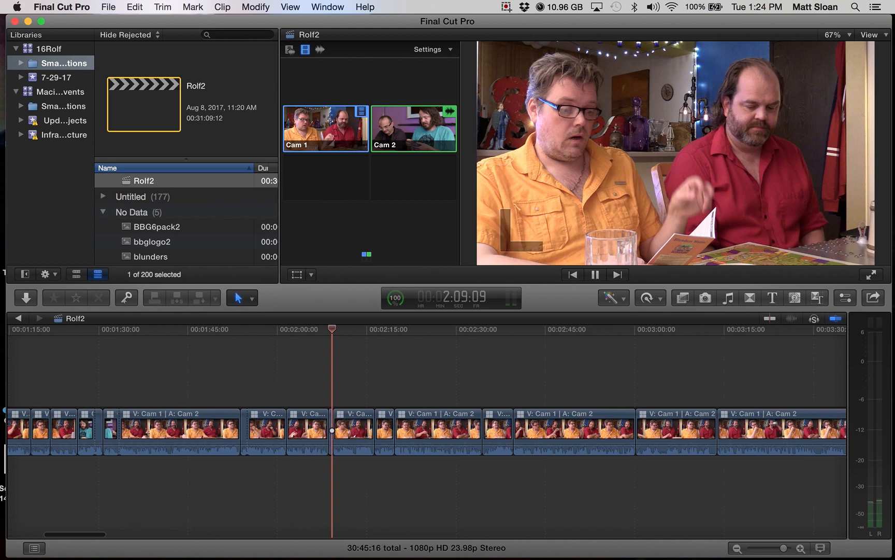
Step: Trim the start of the short Cam 1 clip beginning at about 00:02:16:14 to 00:02:17:08
{"action": "key", "text": "space"}
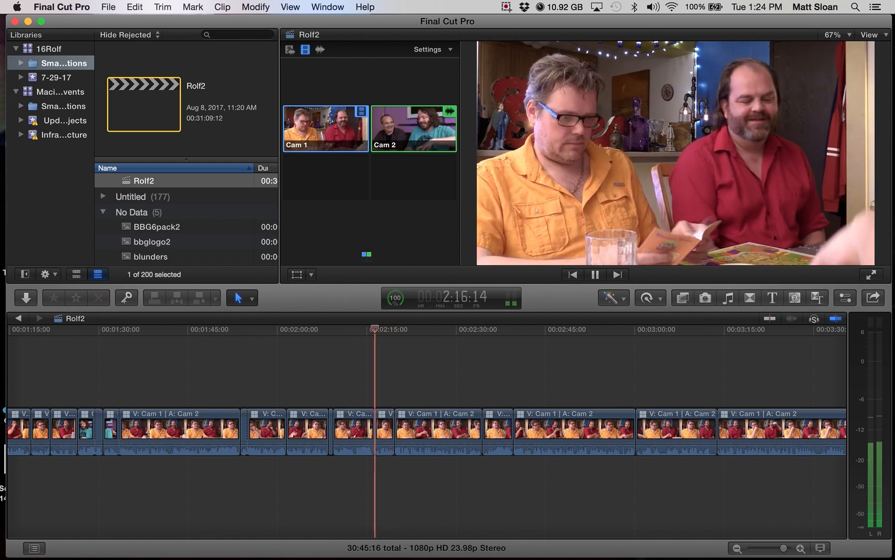
{"action": "key", "text": "space"}
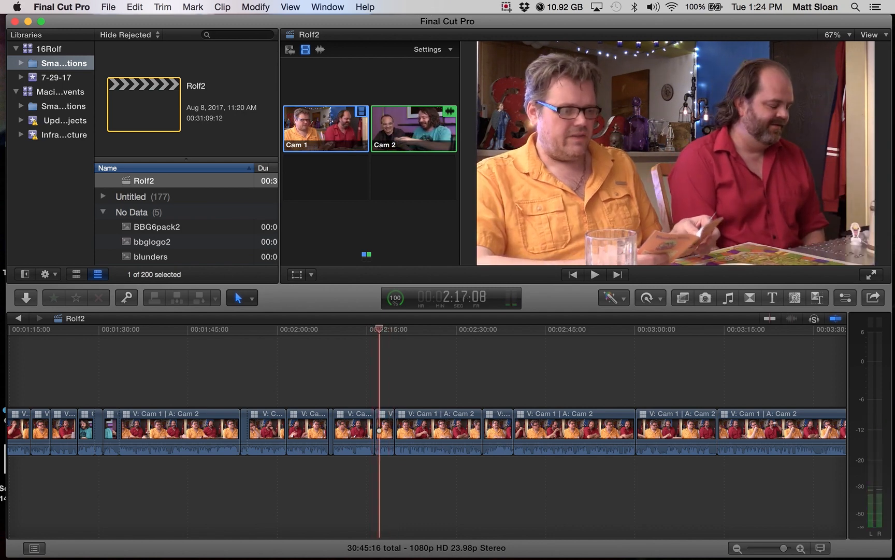
{"action": "key", "text": "alt+["}
Step: Cut from Cam 1 to Cam 2 at 00:02:23:22
{"action": "key", "text": "space"}
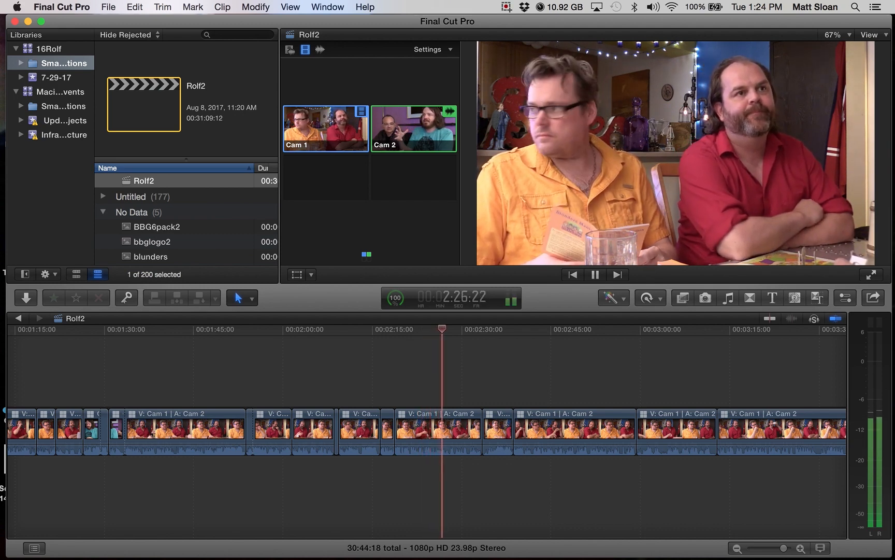
{"action": "key", "text": "space"}
{"action": "key", "text": "space"}
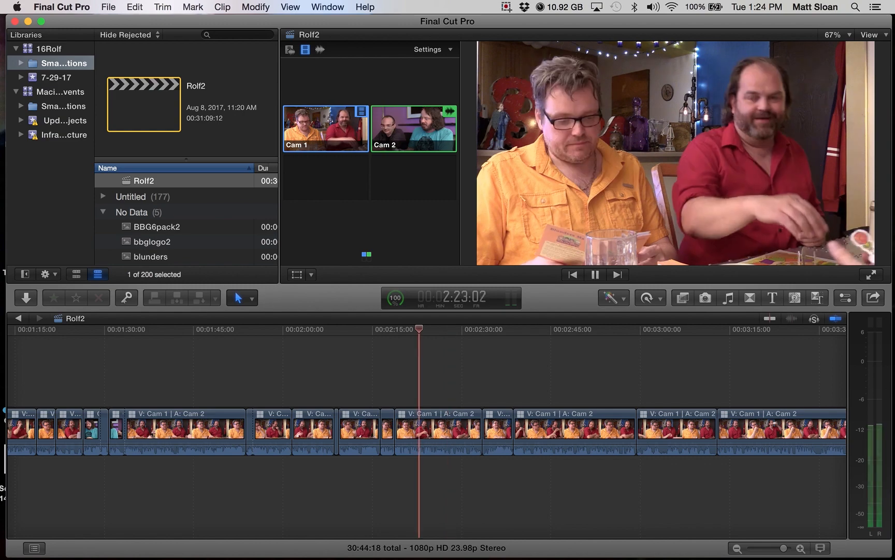
{"action": "key", "text": "space"}
{"action": "key", "text": "2"}
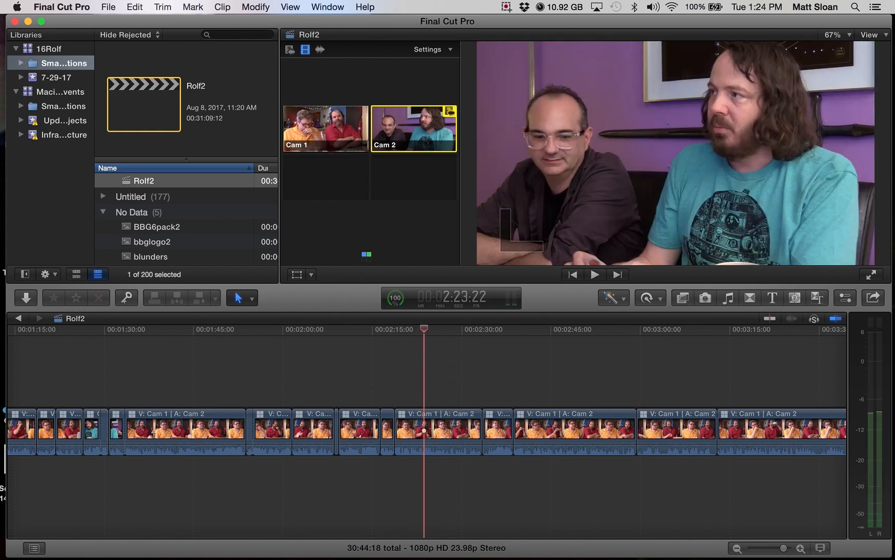
{"action": "key", "text": "space"}
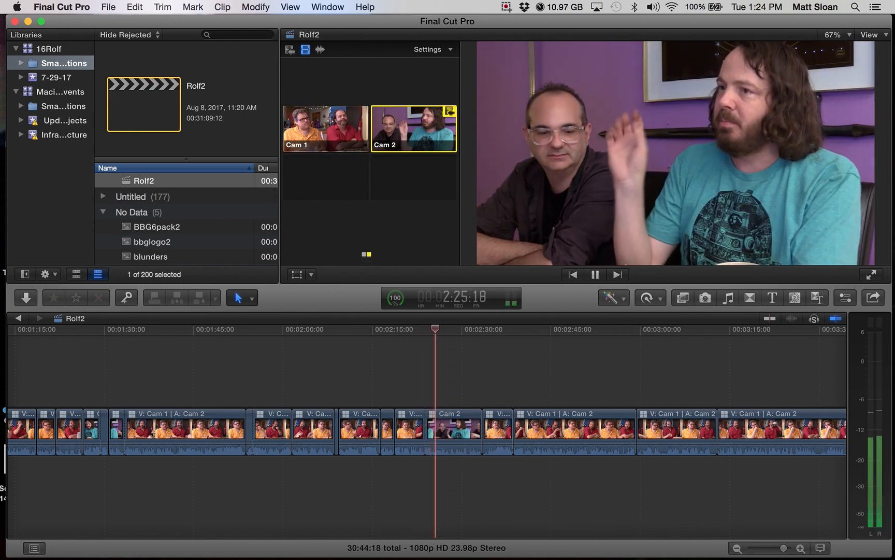
Step: Roll the Cam 1 to Cam 2 cut at 00:02:23:22 forward by 20 frames and check it in playback
{"action": "key", "text": "space"}
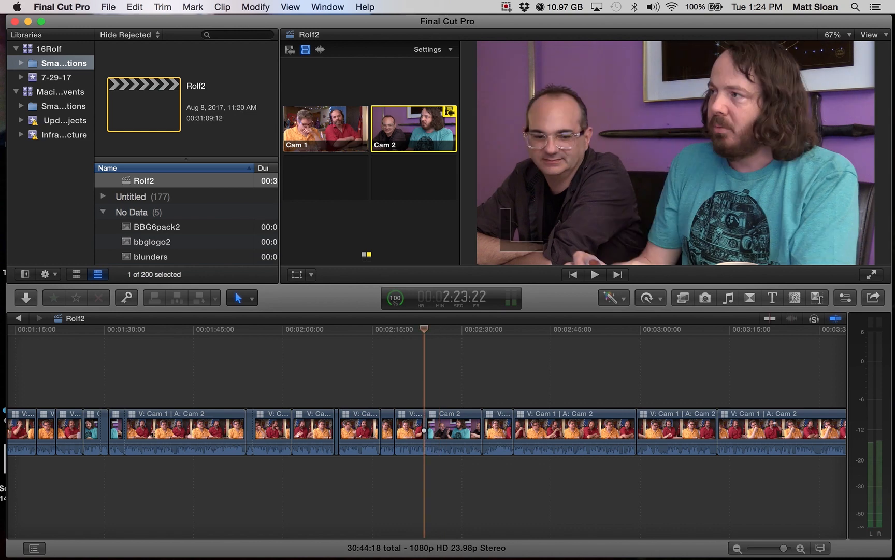
{"action": "key", "text": "space"}
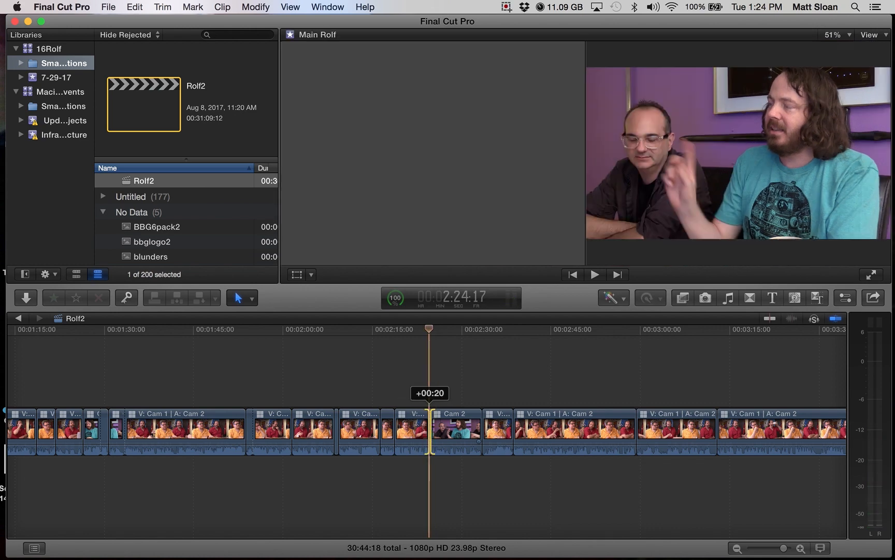
{"action": "key", "text": "space"}
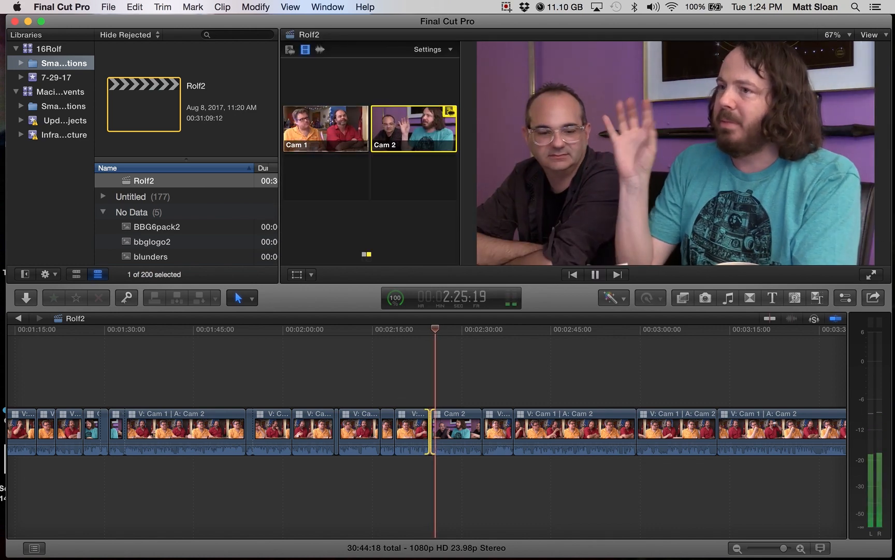
Step: Trim about one second off the start of the new Cam 2 clip, up to about 00:02:25:19, and preview the cut
{"action": "key", "text": "space"}
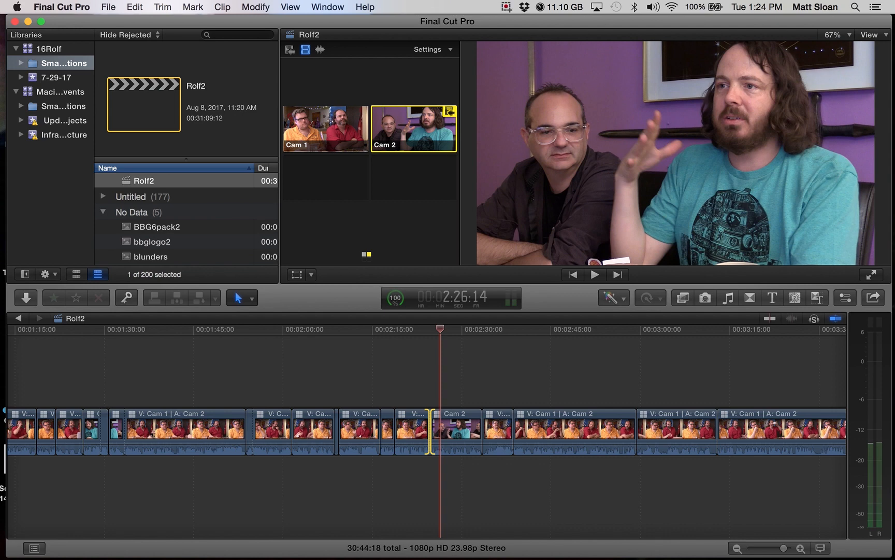
{"action": "key", "text": "space"}
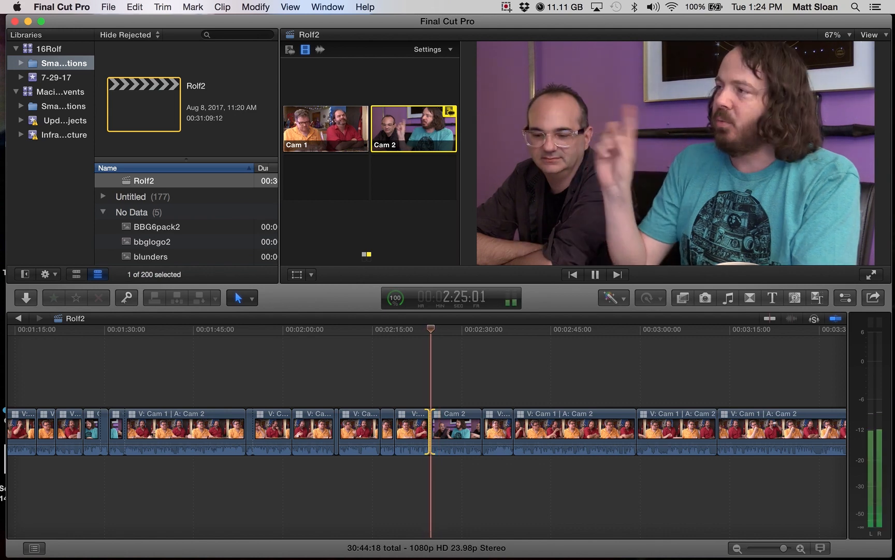
{"action": "key", "text": "space"}
{"action": "key", "text": "Left"}
{"action": "key", "text": "Left"}
{"action": "key", "text": "Left"}
{"action": "key", "text": "Left"}
{"action": "key", "text": "Left"}
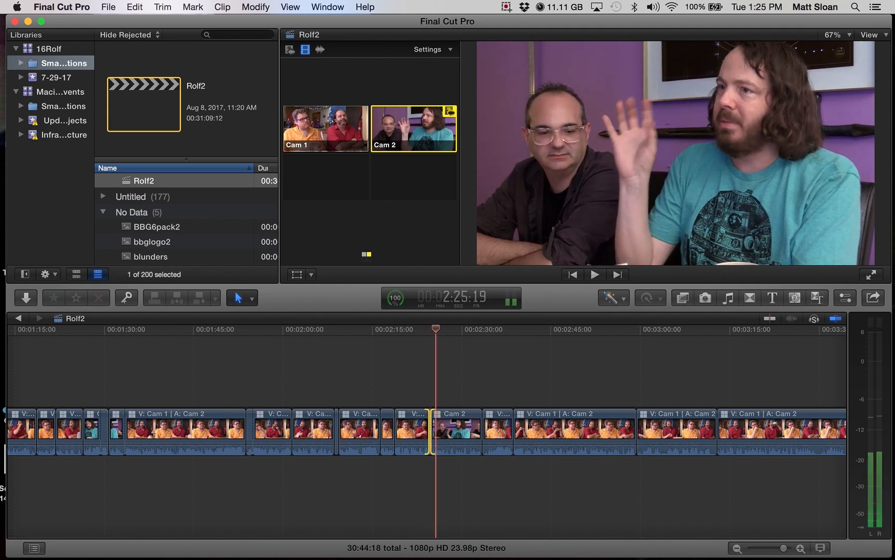
{"action": "key", "text": "alt+bracketleft"}
{"action": "key", "text": "shift+question"}
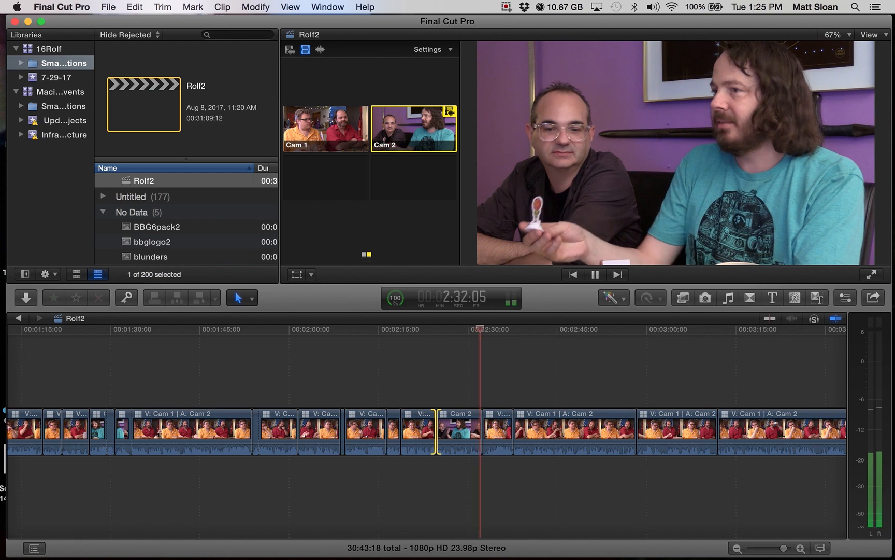
Step: Trim the start of the Cam 1 clip at 00:02:32:11 to 00:02:33:08
{"action": "key", "text": "space"}
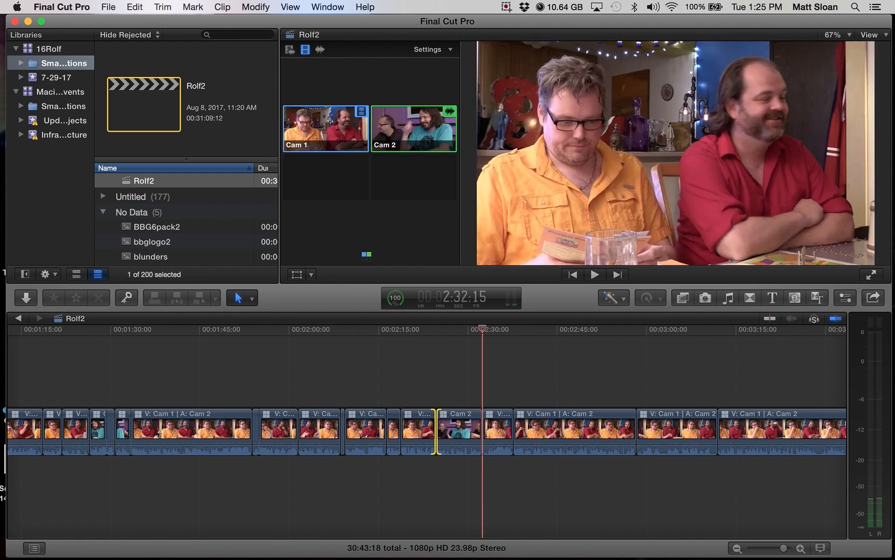
{"action": "key", "text": "Up"}
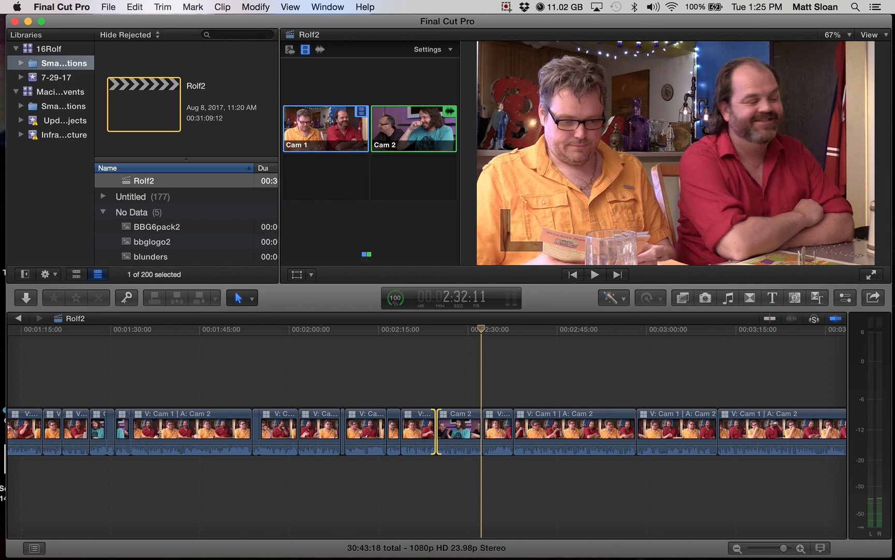
{"action": "key", "text": "space"}
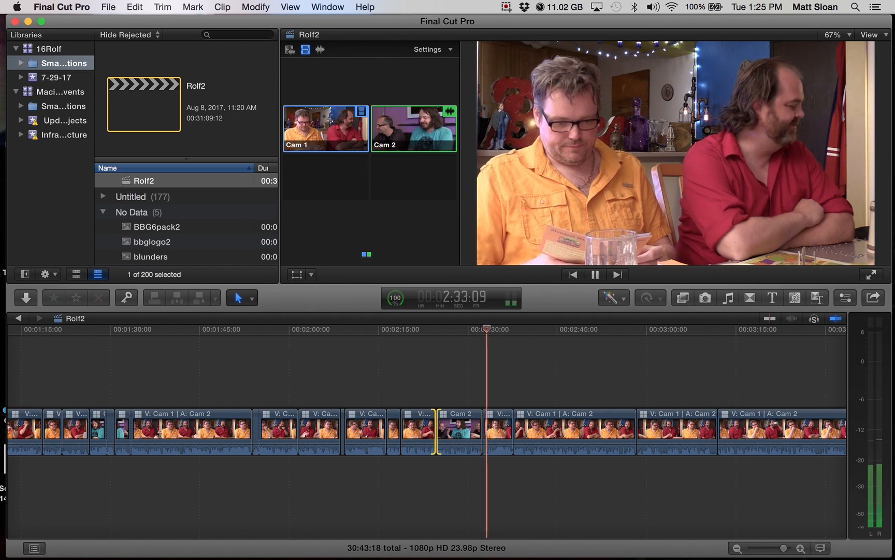
{"action": "key", "text": "space"}
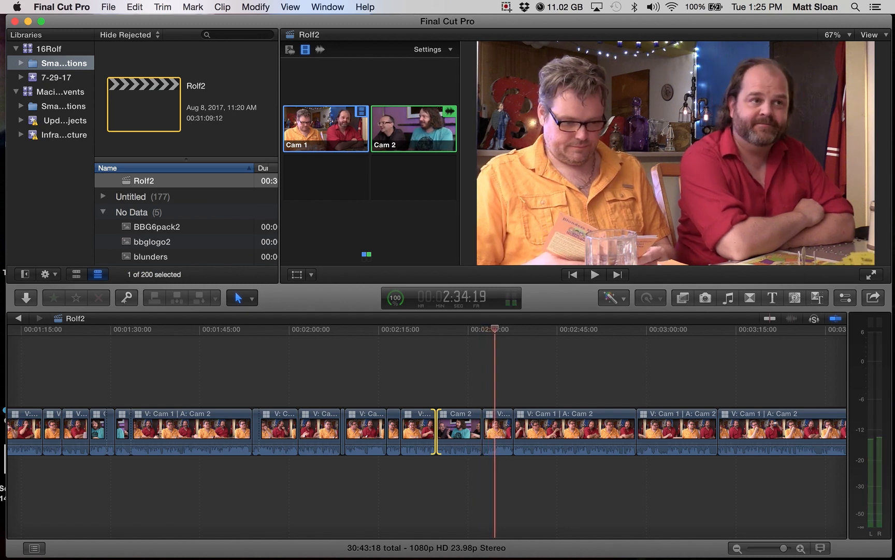
{"action": "key", "text": "Up"}
{"action": "key", "text": "space"}
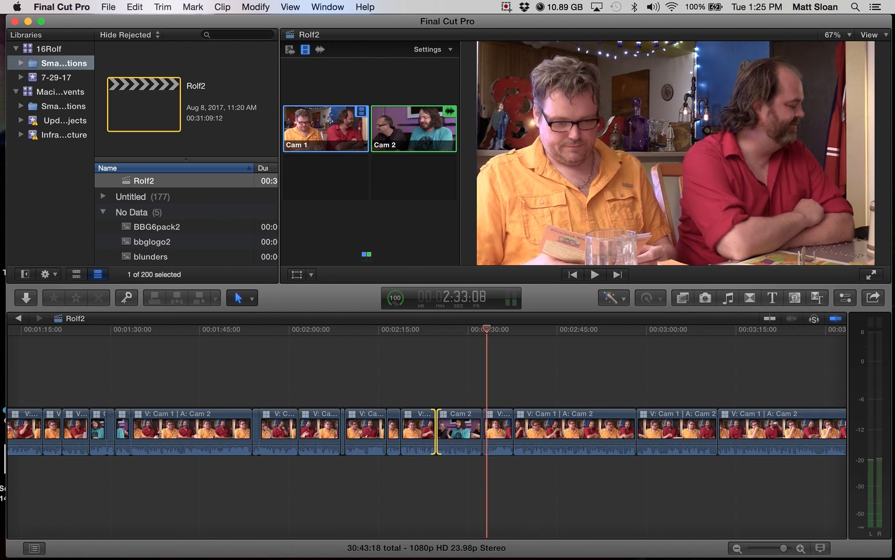
{"action": "key", "text": "alt+["}
Step: Play the shortened Cam 1 clip and cut from it to Cam 2 at about 00:02:34
{"action": "key", "text": "space"}
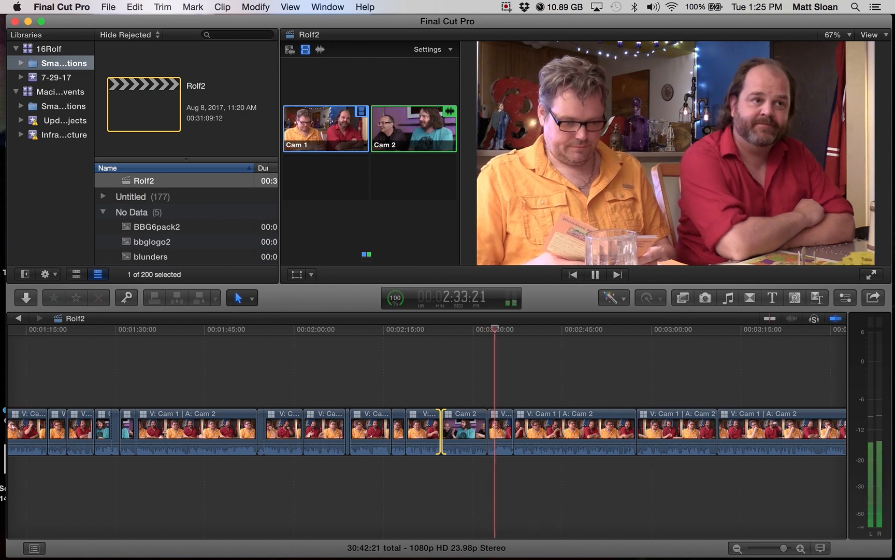
{"action": "key", "text": "space"}
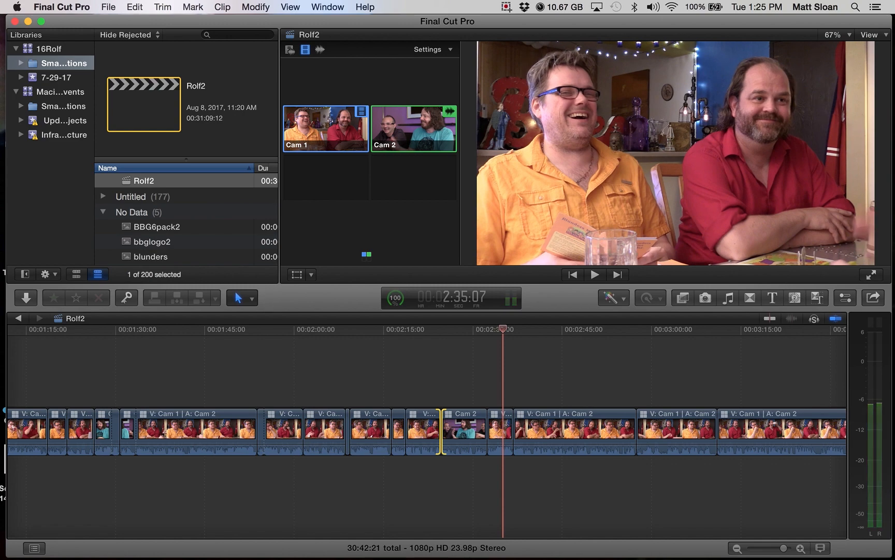
{"action": "key", "text": "shift+Left"}
{"action": "key", "text": "shift+Left"}
{"action": "key", "text": "shift+Left"}
{"action": "key", "text": "space"}
{"action": "key", "text": "2"}
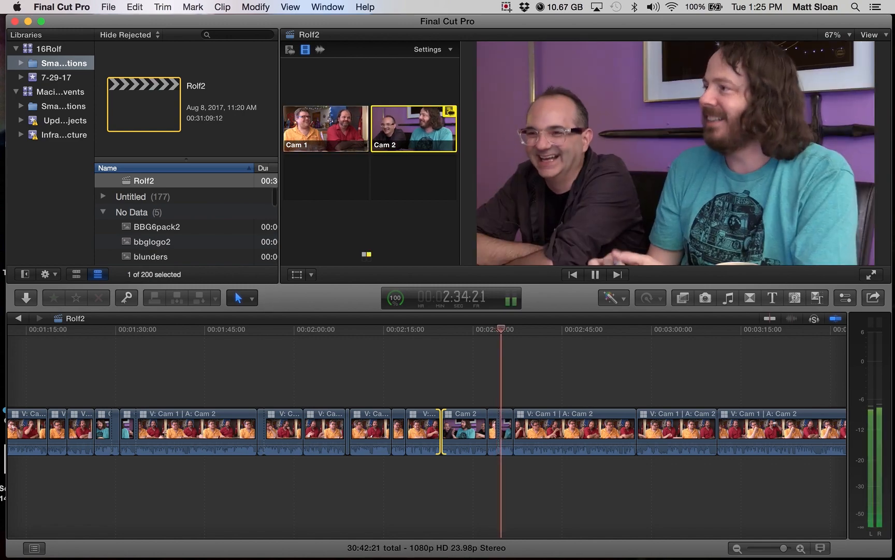
Step: Trim the end of the short Cam 2 clip to 00:02:36:13 and play on into the following Cam 1 clip
{"action": "key", "text": "space"}
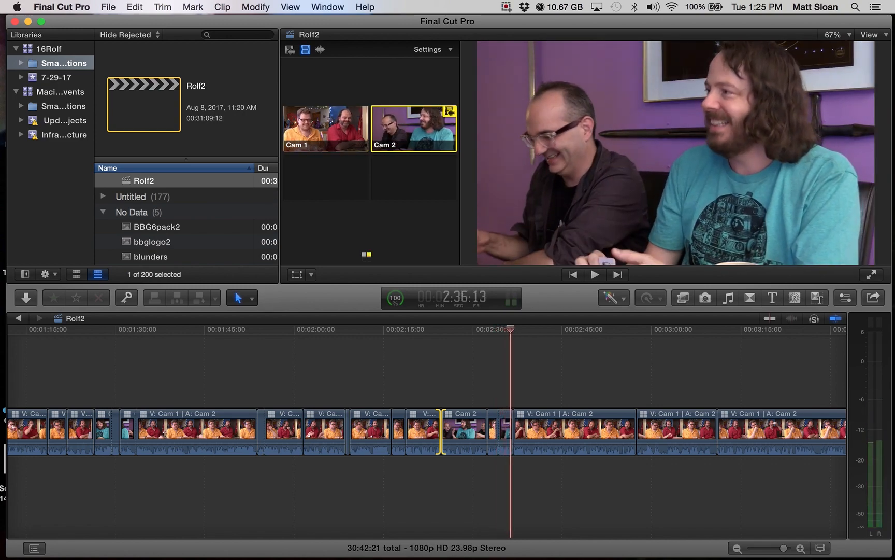
{"action": "key", "text": "alt+]"}
{"action": "key", "text": "space"}
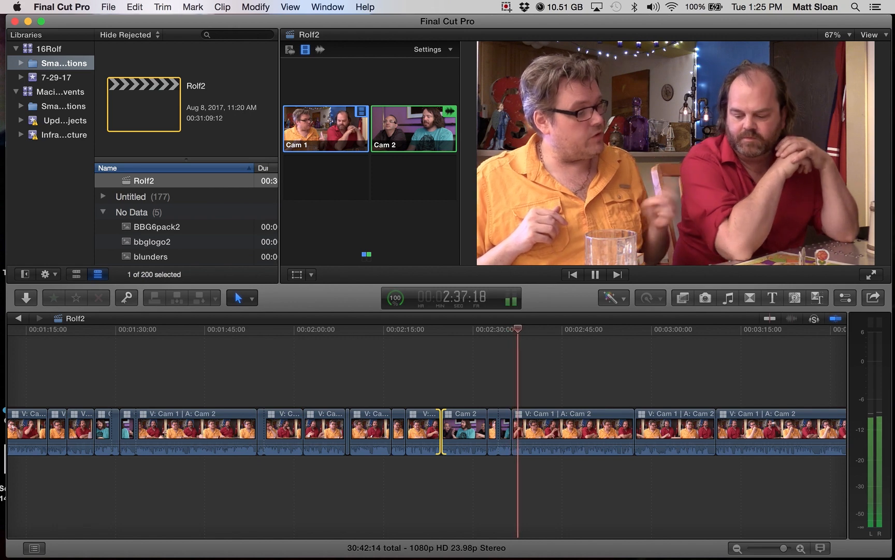
Step: Split the long Cam 1 clip starting at 00:02:36:13 at 00:02:39:17
{"action": "scroll", "coordinate": [428, 430], "scroll_direction": "right", "scroll_amount": 5}
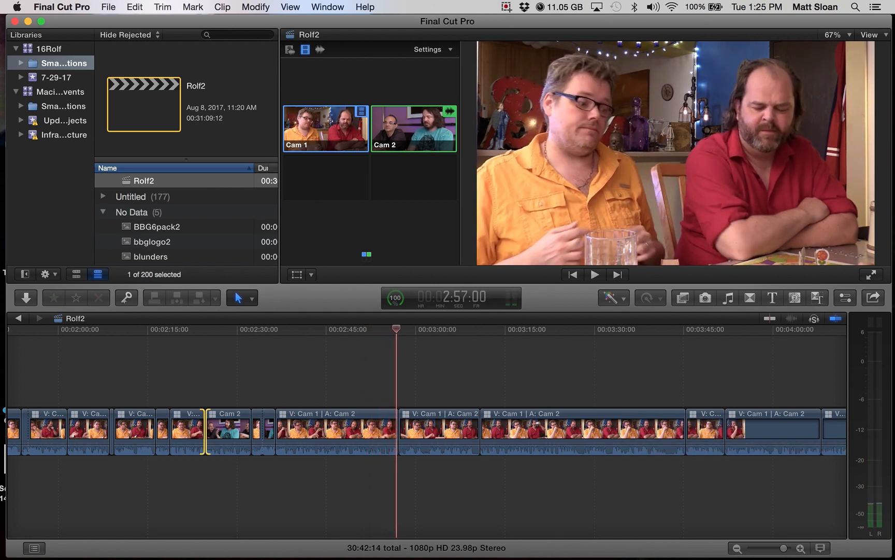
{"action": "key", "text": "Up"}
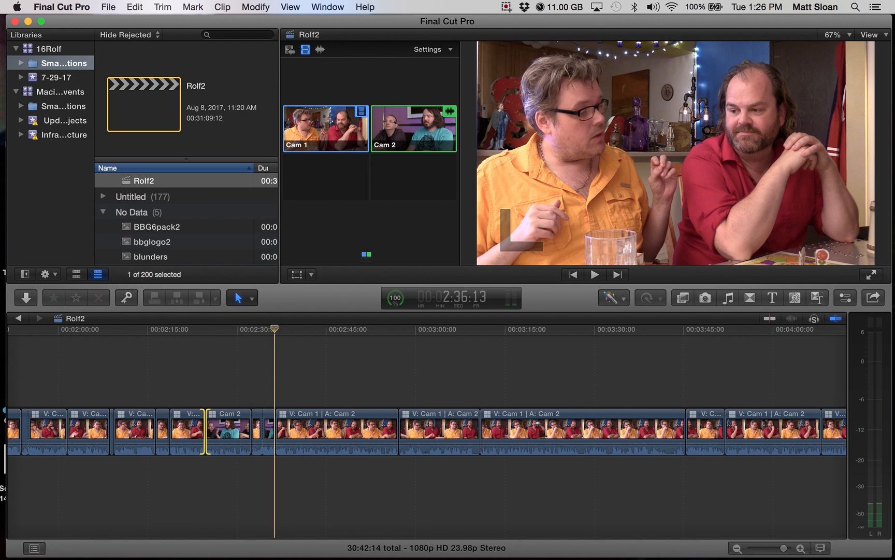
{"action": "key", "text": "space"}
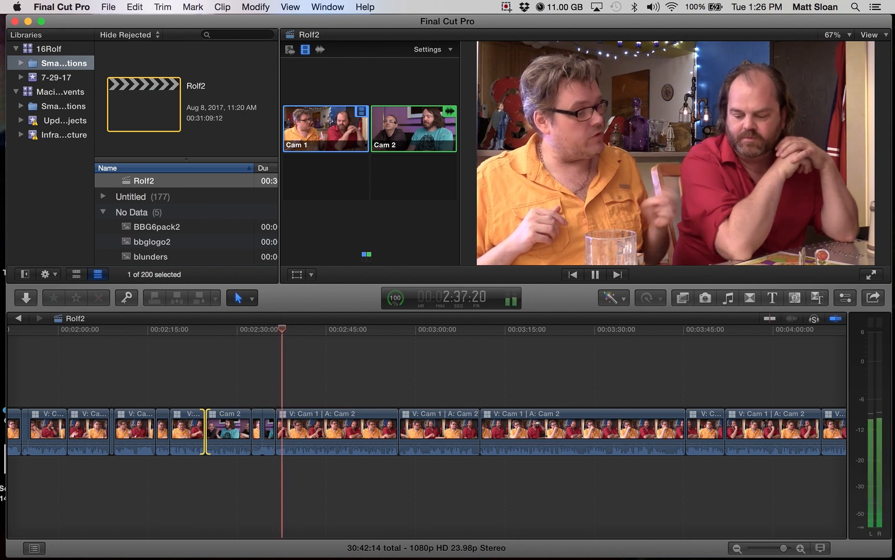
{"action": "key", "text": "space"}
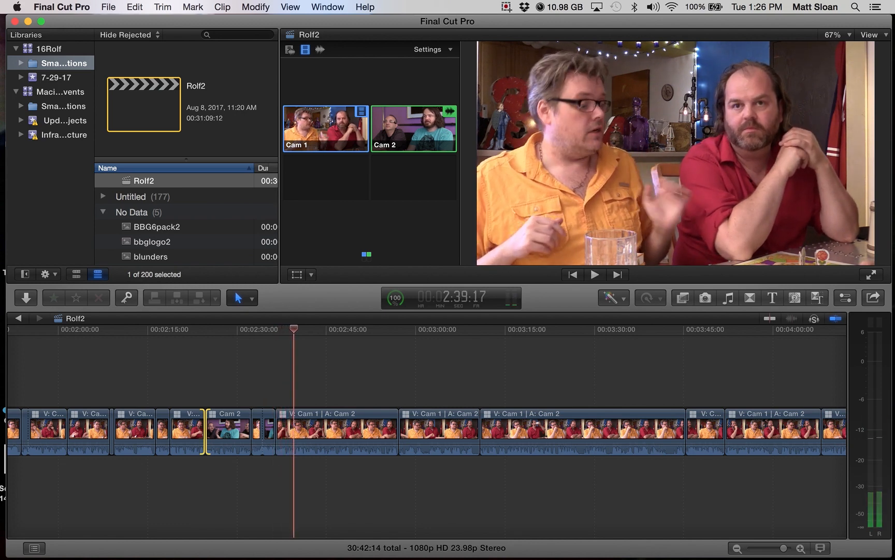
{"action": "key", "text": "super+b"}
Step: Find the next usable line and trim about 12.5 seconds off the start of the Cam 1 clip beginning at 00:02:39:17
{"action": "left_click", "coordinate": [382, 373]}
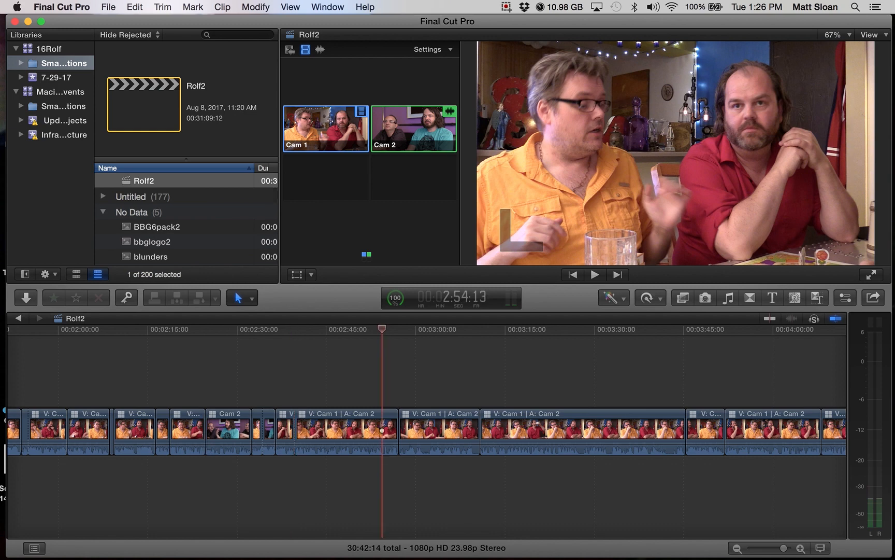
{"action": "key", "text": "space"}
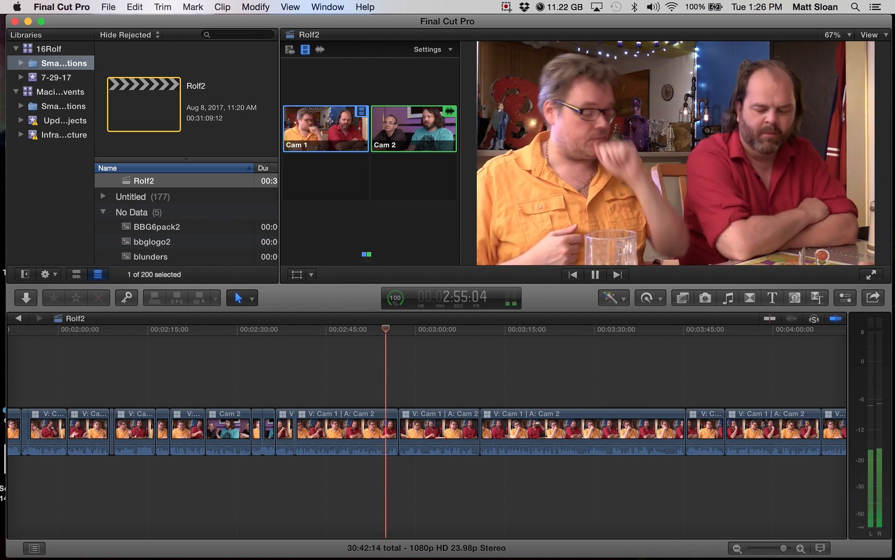
{"action": "left_click", "coordinate": [372, 373]}
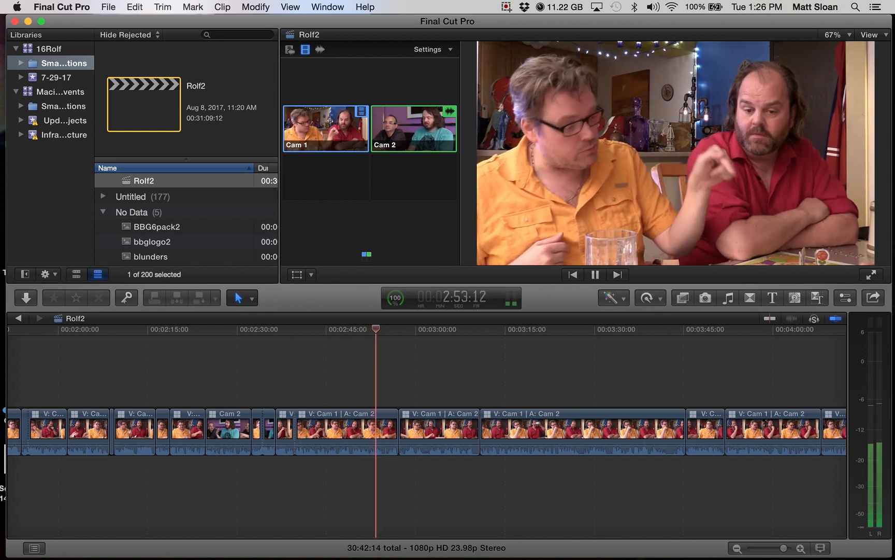
{"action": "left_click", "coordinate": [363, 373]}
{"action": "key", "text": "space"}
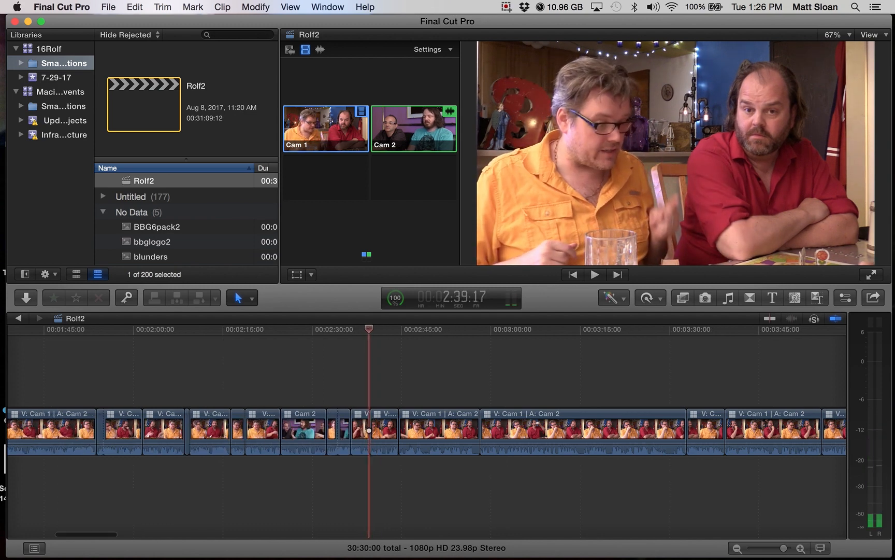
Step: Trim one second off the start of the Cam 1 clip beginning at 00:02:44:14 and switch that clip to Cam 2
{"action": "key", "text": "space"}
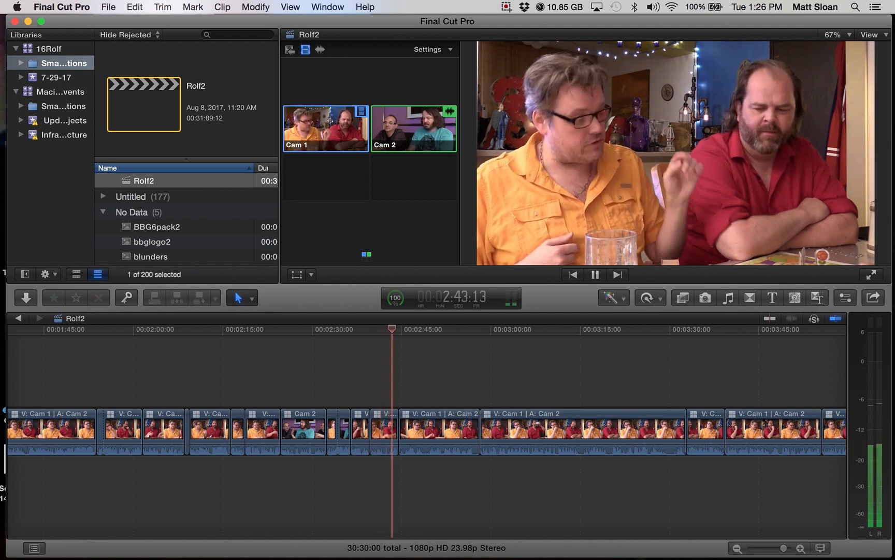
{"action": "key", "text": "space"}
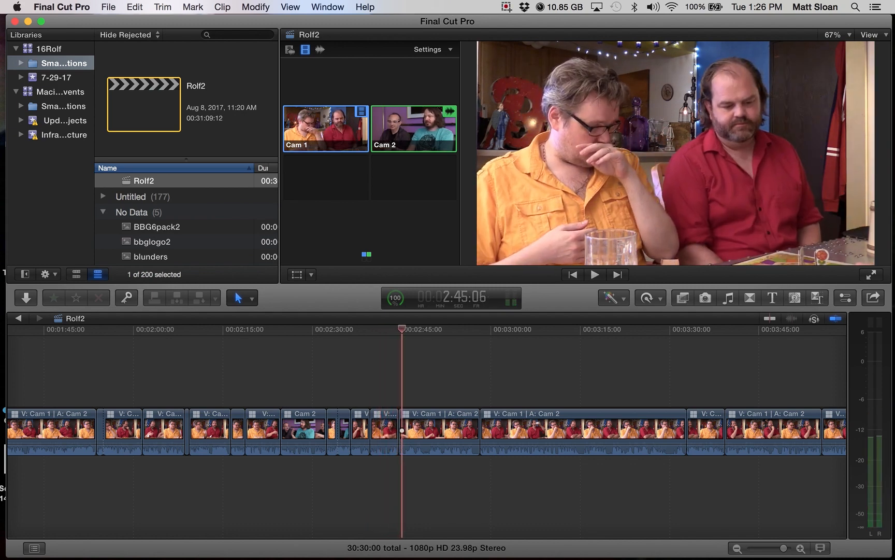
{"action": "key", "text": "Up"}
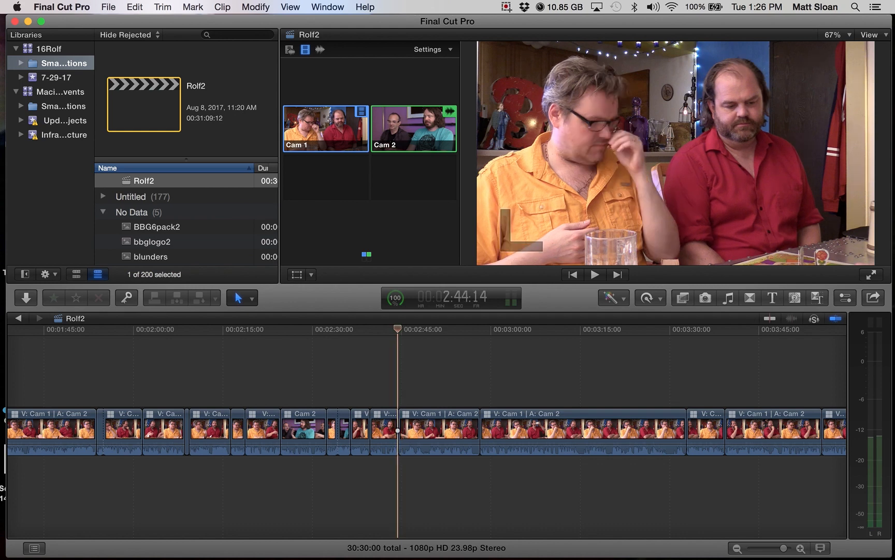
{"action": "scroll", "coordinate": [427, 430], "scroll_direction": "right", "scroll_amount": 5}
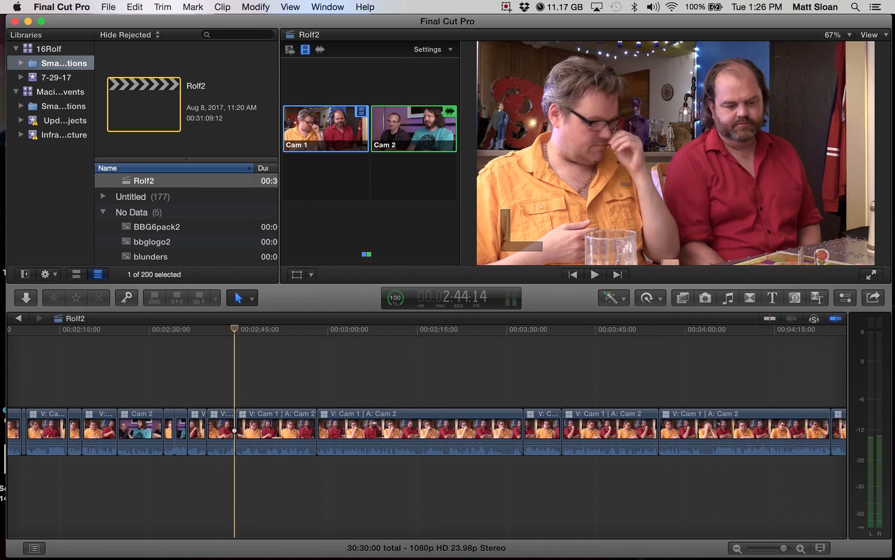
{"action": "key", "text": "space"}
{"action": "key", "text": "space"}
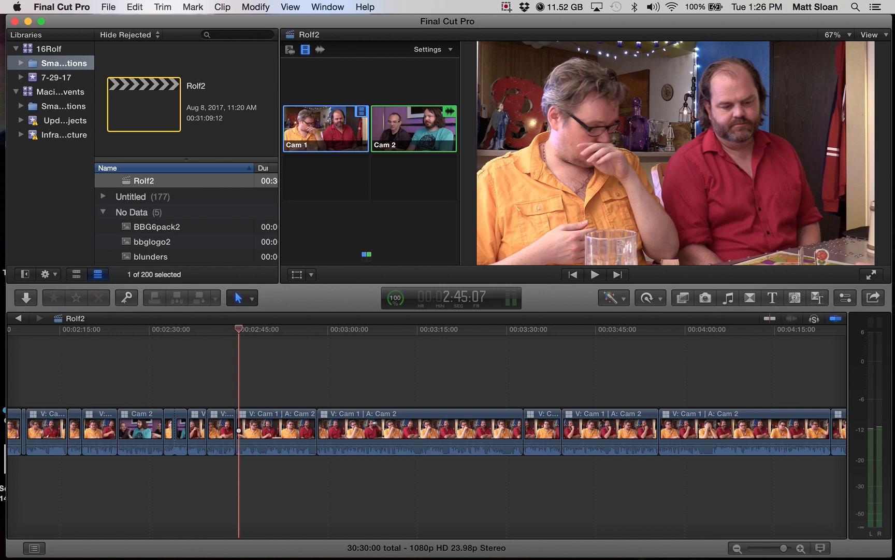
{"action": "key", "text": "space"}
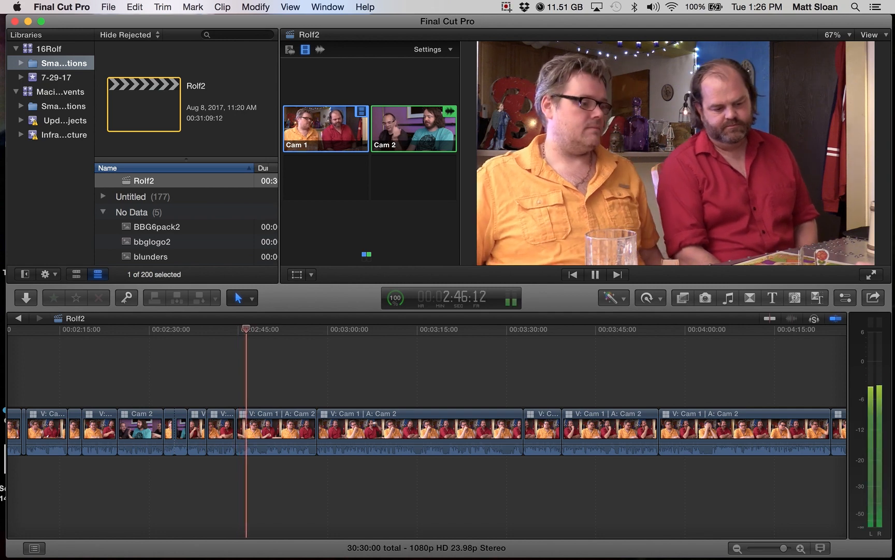
{"action": "key", "text": "space"}
{"action": "key", "text": "Up"}
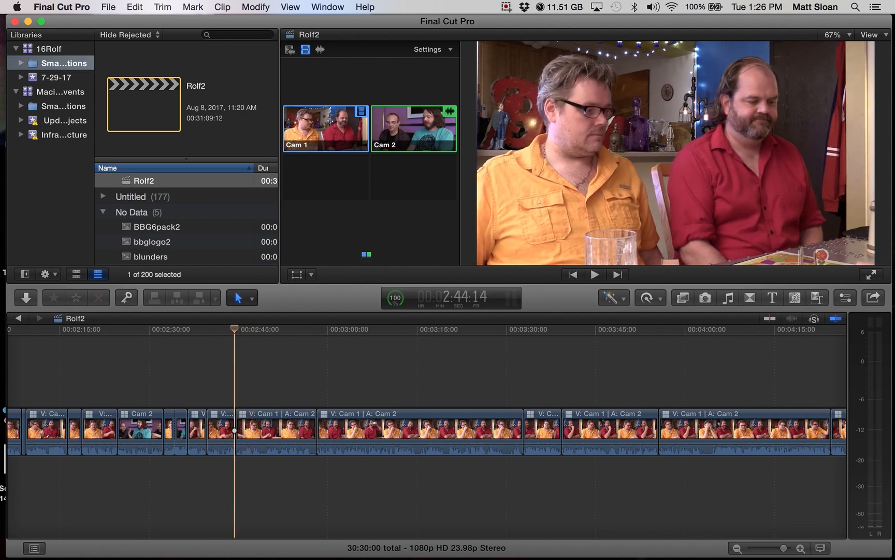
{"action": "key", "text": "space"}
{"action": "key", "text": "space"}
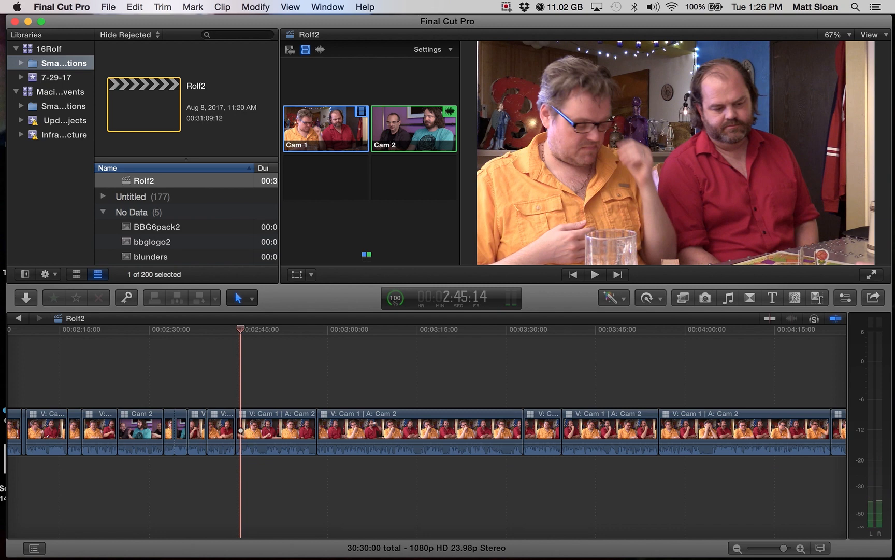
{"action": "key", "text": "alt+["}
{"action": "key", "text": "alt+2"}
Step: Split the Cam 2 clip at 00:02:47:22 and trim 18 frames off the start of its second part
{"action": "key", "text": "space"}
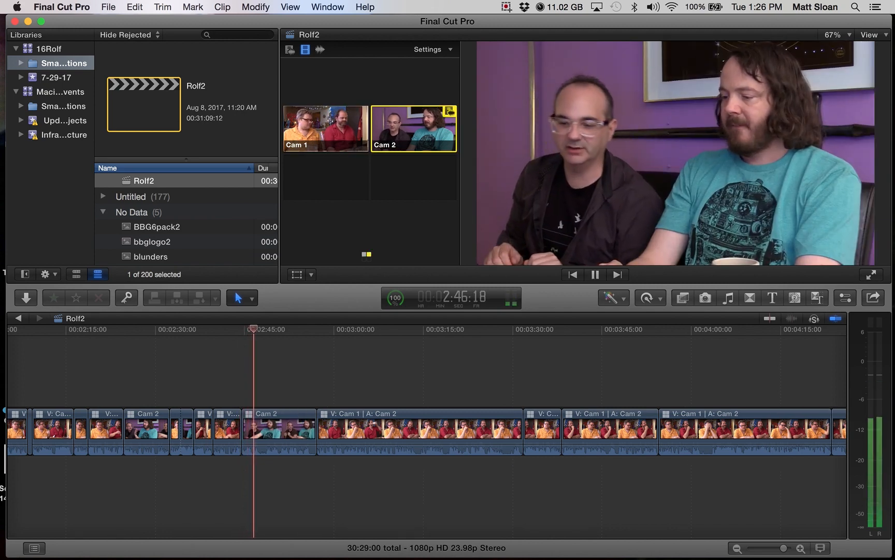
{"action": "key", "text": "space"}
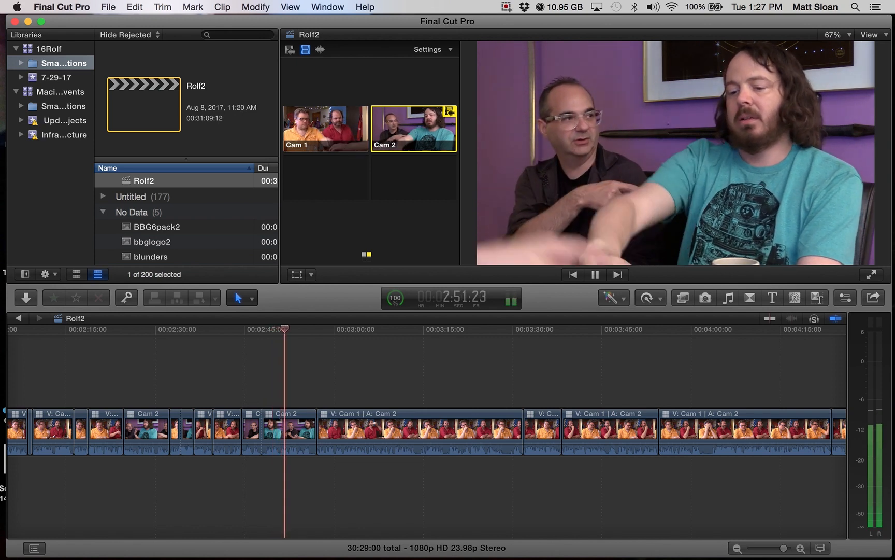
{"action": "key", "text": "space"}
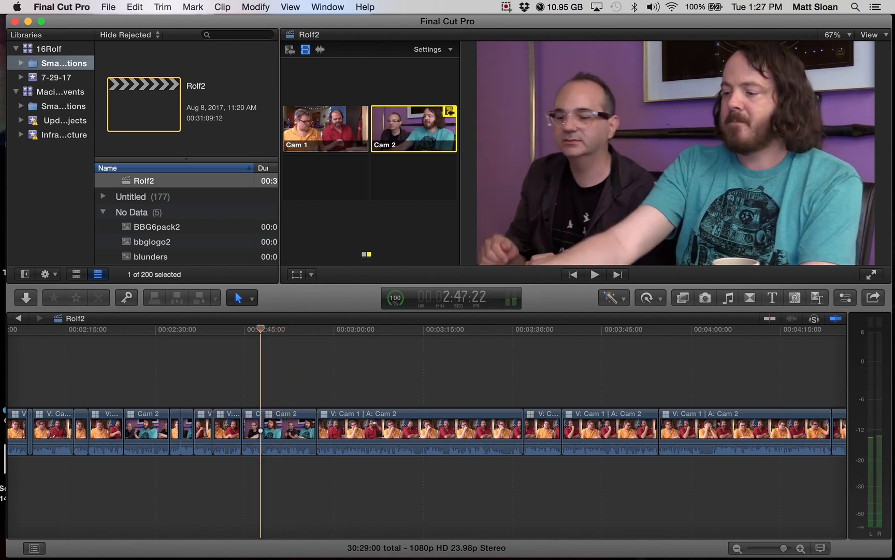
Step: Play on through the second Cam 2 part and trim its end to 00:02:55:13
{"action": "key", "text": "space"}
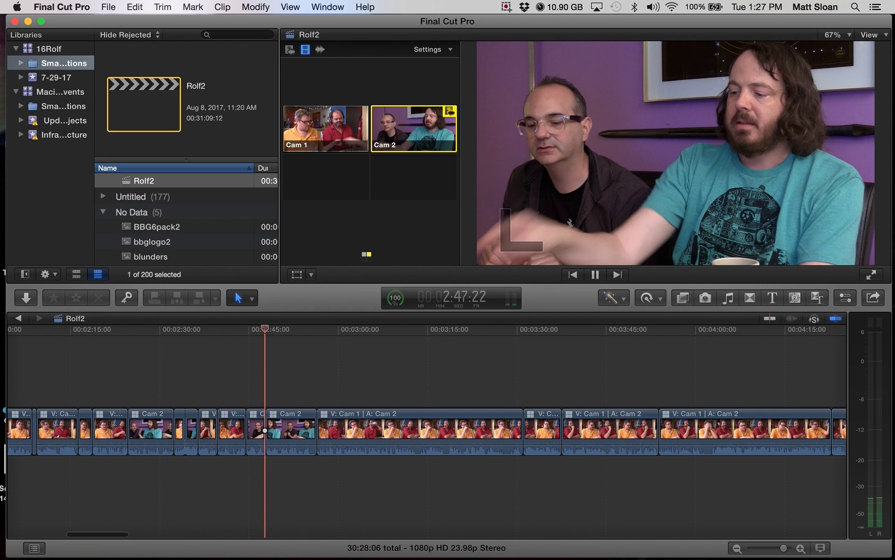
{"action": "key", "text": "space"}
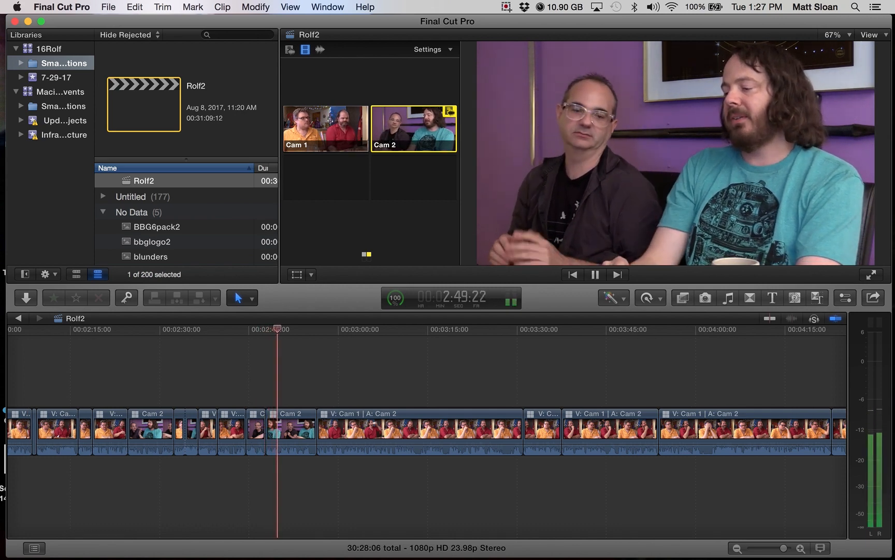
{"action": "key", "text": "space"}
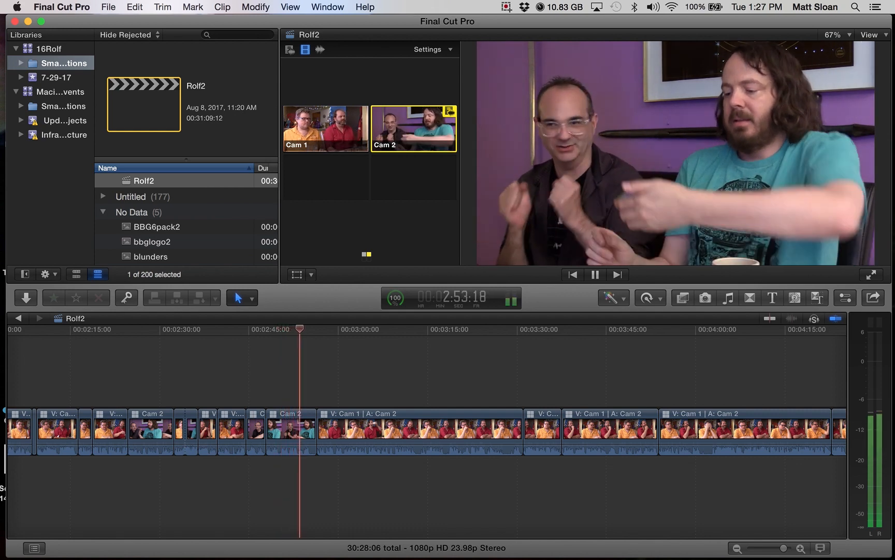
{"action": "key", "text": "space"}
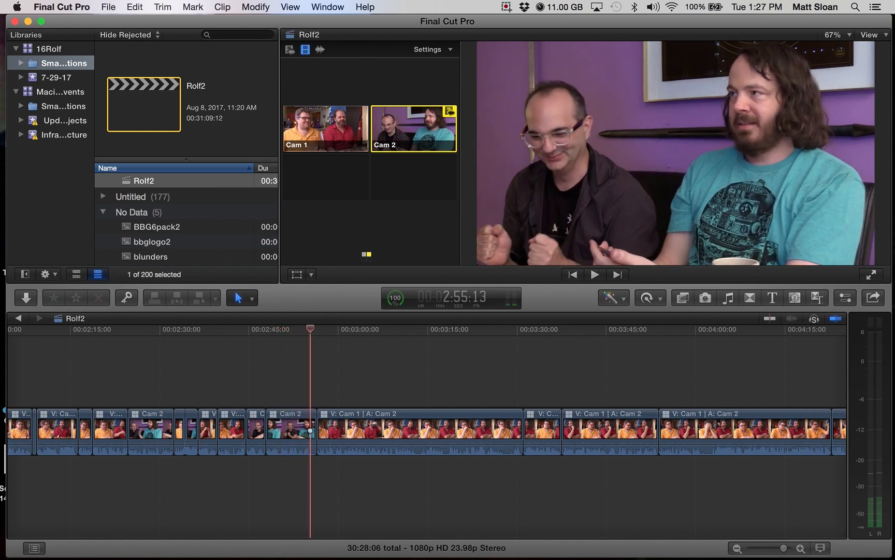
{"action": "key", "text": "1"}
{"action": "key", "text": "space"}
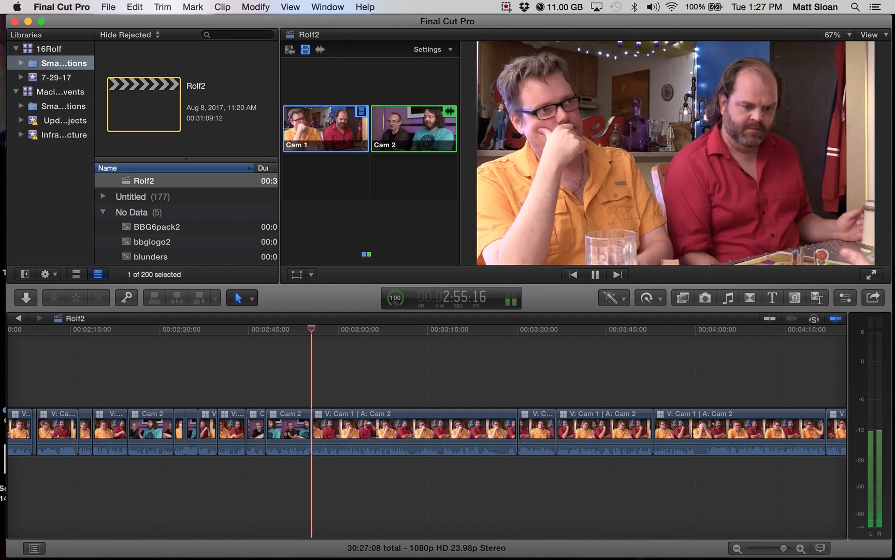
Step: Try splitting the Cam 2 clip again at about 00:02:50
{"action": "key", "text": "space"}
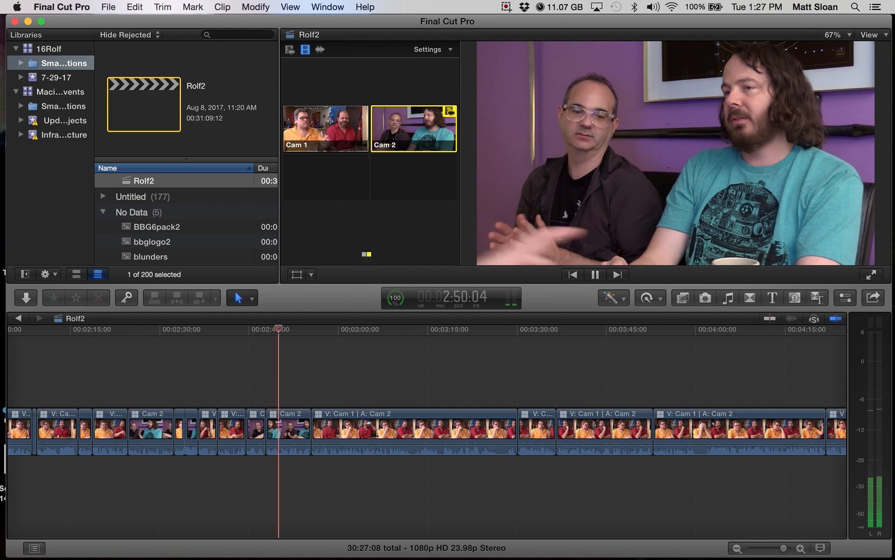
{"action": "key", "text": "super+b"}
{"action": "key", "text": "space"}
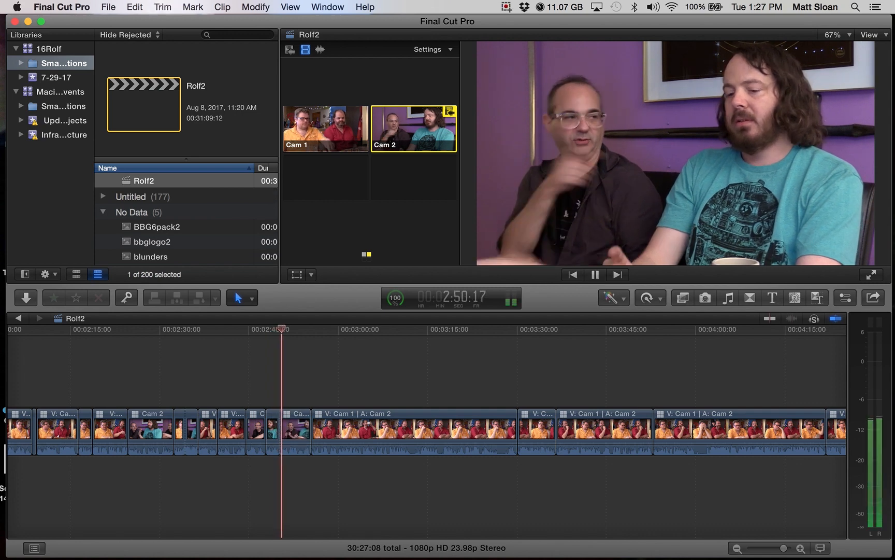
{"action": "key", "text": "space"}
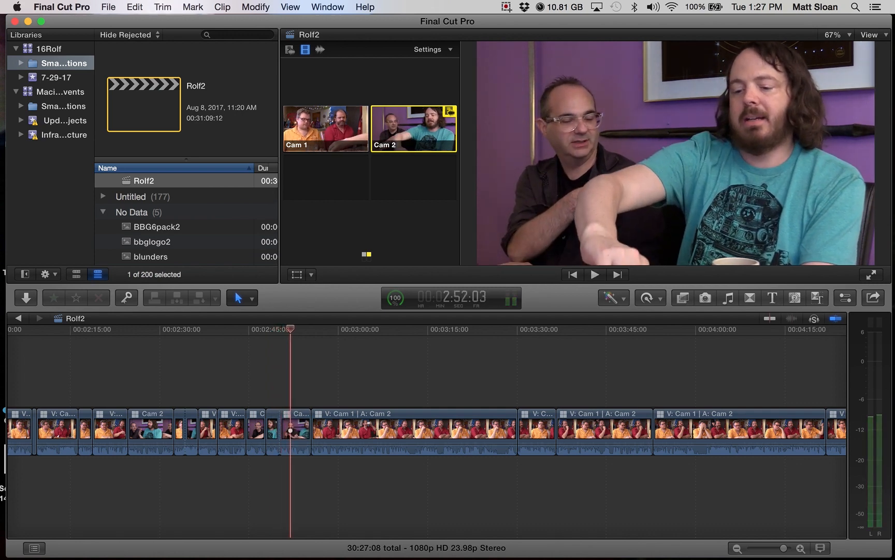
Step: Find the start of the usable reaction and trim about 1.5 seconds off the start of the Cam 1 clip beginning at 00:02:55:13
{"action": "key", "text": "Up"}
{"action": "left_click_drag", "start_coordinate": [279, 329], "coordinate": [310, 329]}
{"action": "scroll", "coordinate": [427, 430], "scroll_direction": "right", "scroll_amount": 3}
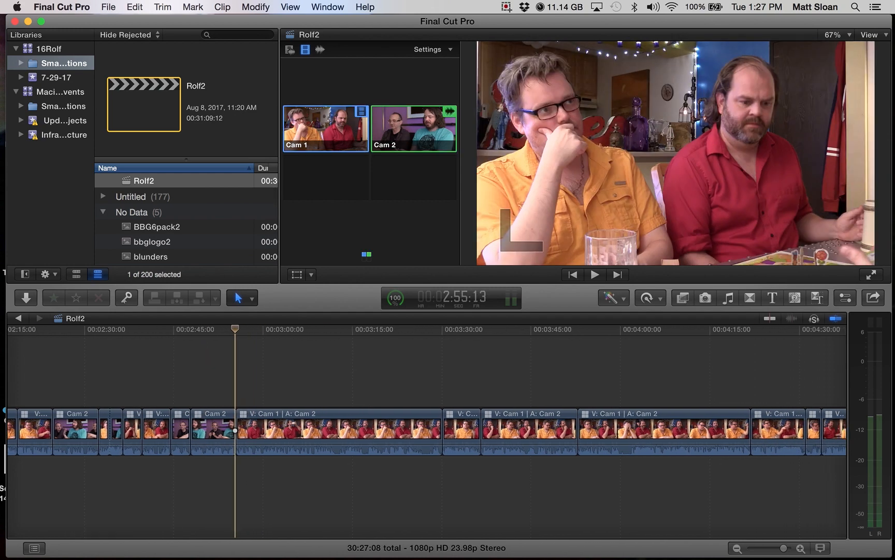
{"action": "key", "text": "space"}
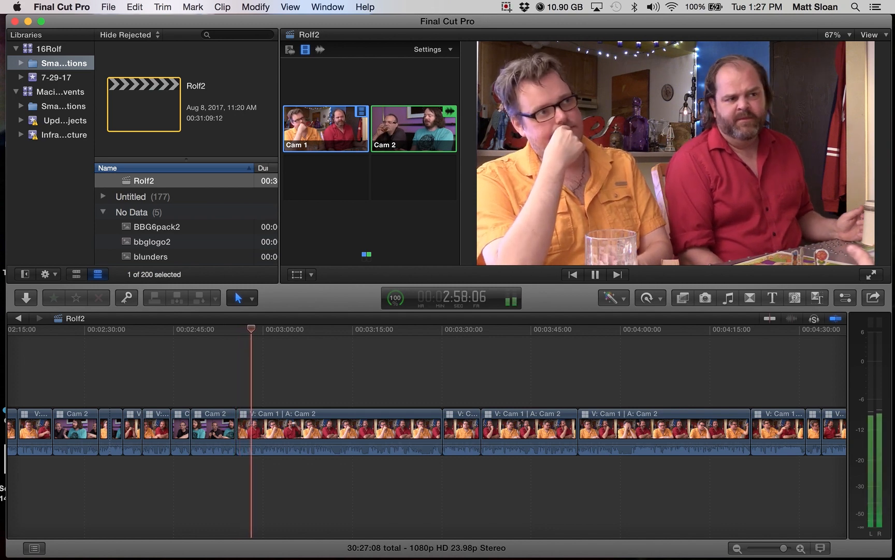
{"action": "key", "text": "space"}
{"action": "left_click", "coordinate": [244, 329]}
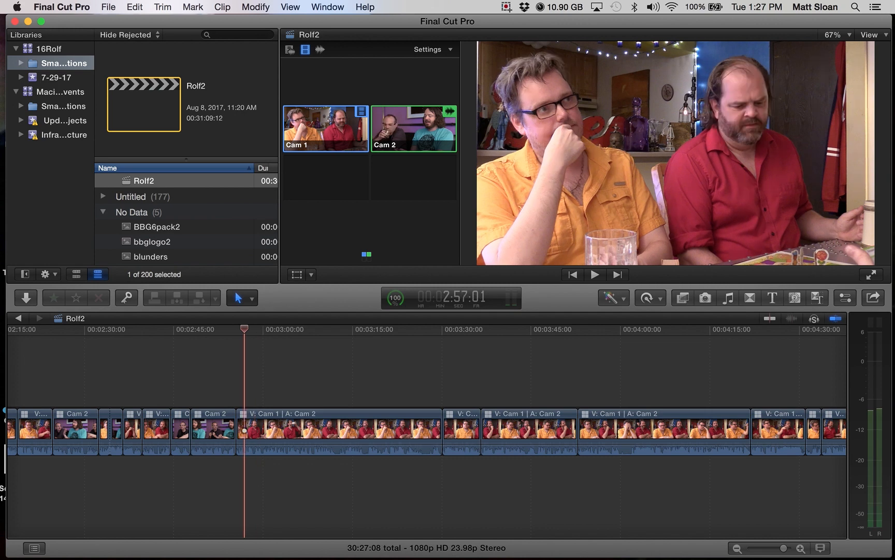
{"action": "key", "text": "space"}
{"action": "key", "text": "space"}
{"action": "key", "text": "Left"}
{"action": "key", "text": "Left"}
{"action": "key", "text": "Left"}
{"action": "key", "text": "Left"}
{"action": "key", "text": "Left"}
{"action": "key", "text": "Left"}
{"action": "key", "text": "Left"}
{"action": "key", "text": "Left"}
{"action": "key", "text": "Left"}
{"action": "key", "text": "Left"}
{"action": "key", "text": "Left"}
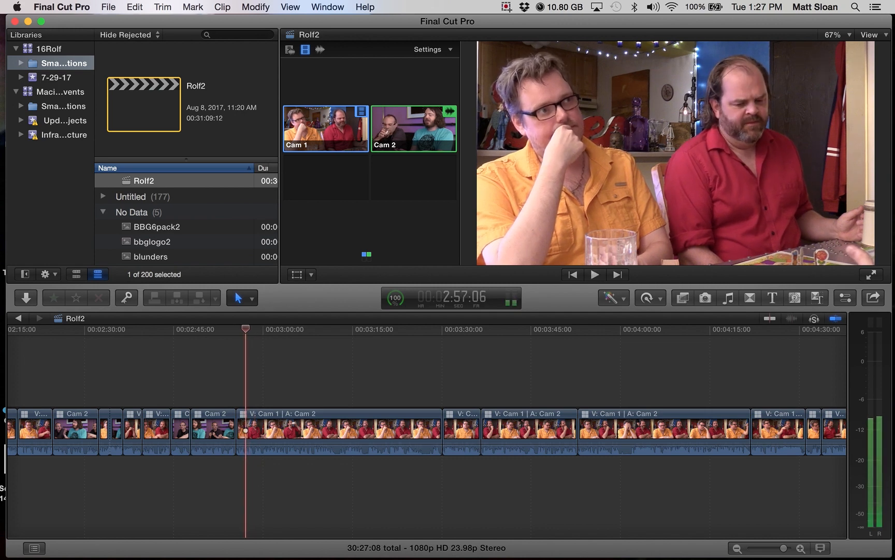
{"action": "key", "text": "Left"}
{"action": "key", "text": "Left"}
{"action": "key", "text": "Left"}
{"action": "key", "text": "Left"}
{"action": "key", "text": "alt+["}
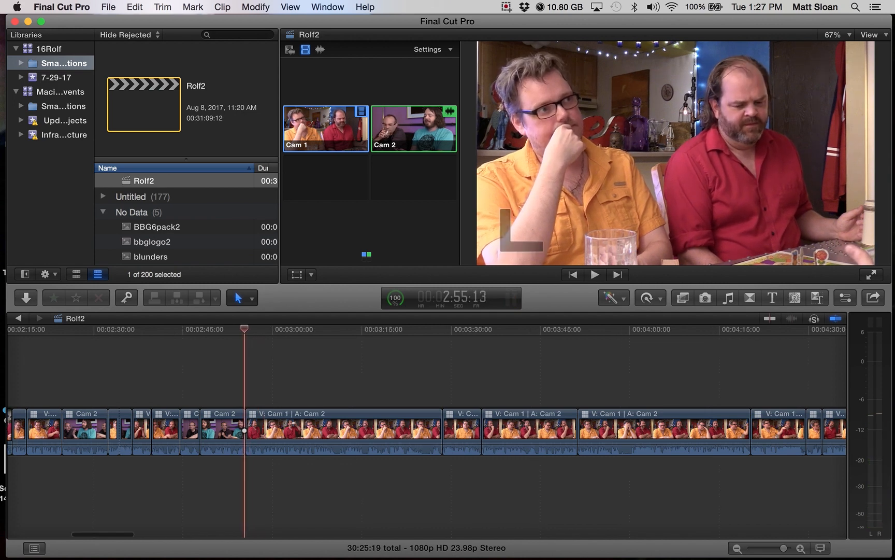
Step: Cut from Cam 1 to Cam 2 at 00:02:57:01 and trim about 1.5 seconds off the start of the new Cam 2 clip
{"action": "key", "text": "space"}
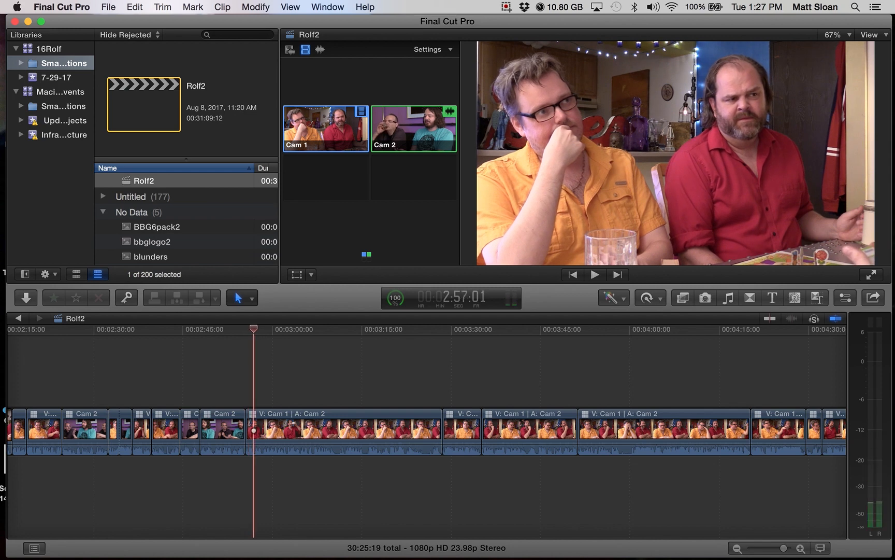
{"action": "key", "text": "2"}
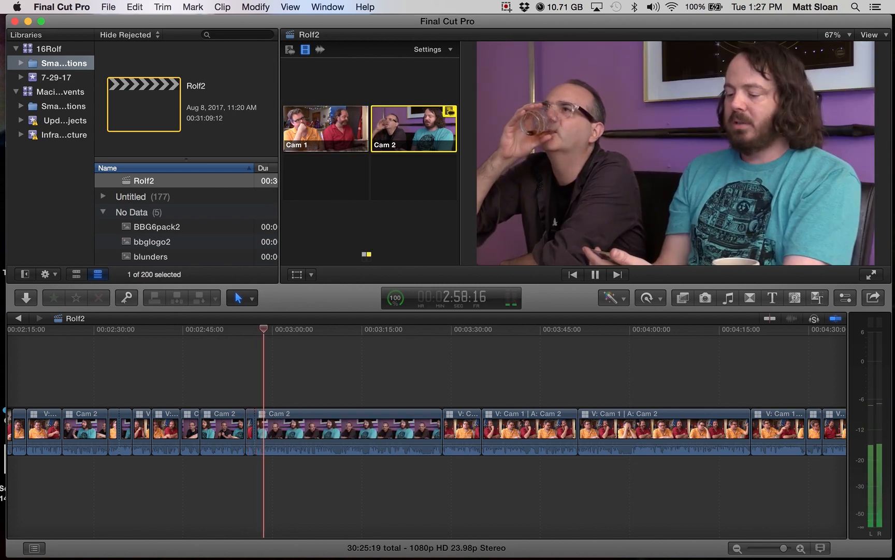
{"action": "key", "text": "Up"}
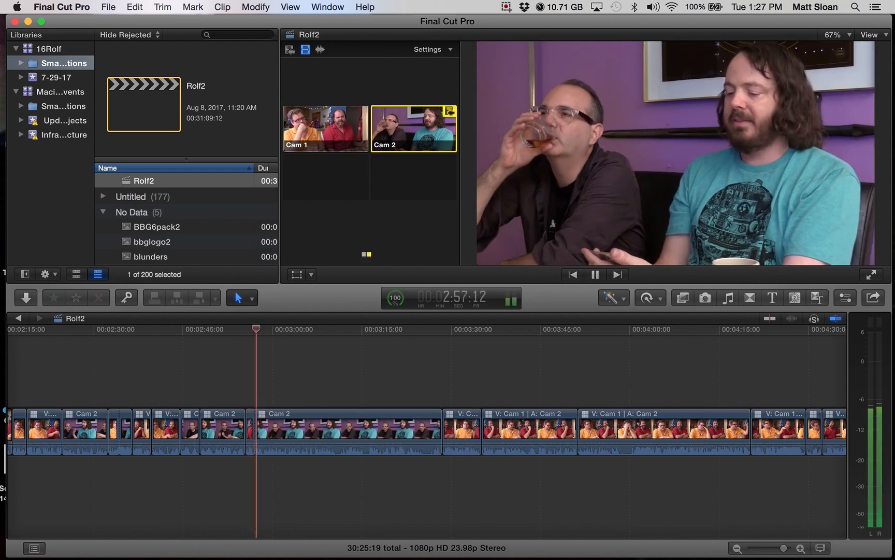
{"action": "key", "text": "alt+["}
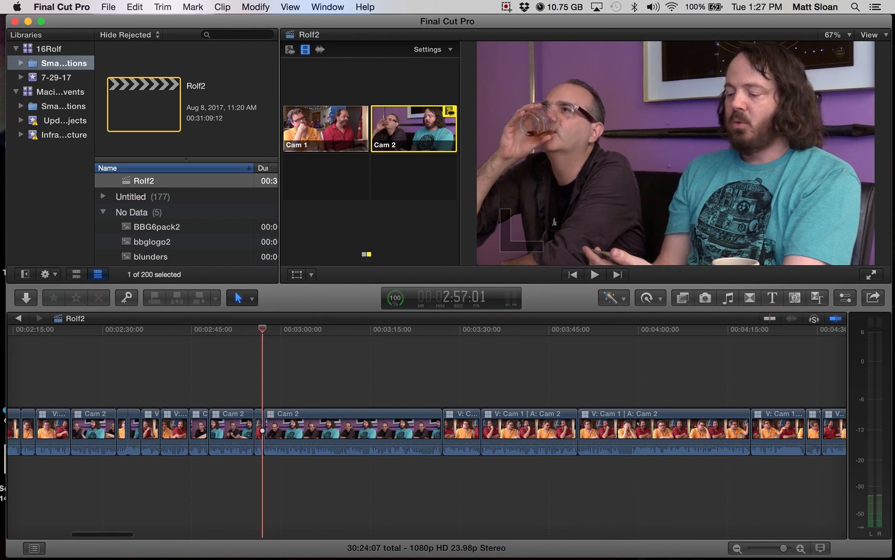
Step: Play the long Cam 2 clip, cut to Cam 1 at about 00:03:09 and tighten the edit by 20 frames
{"action": "key", "text": "space"}
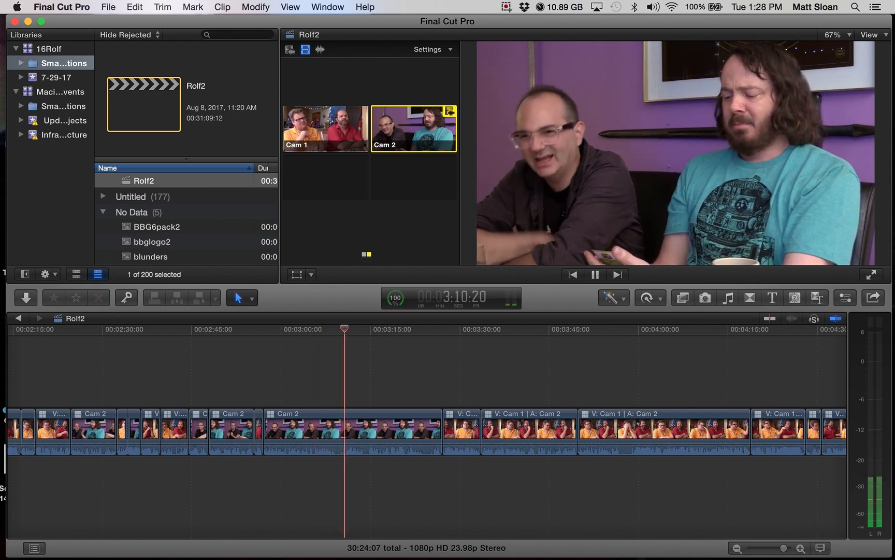
{"action": "key", "text": "space"}
{"action": "key", "text": "space"}
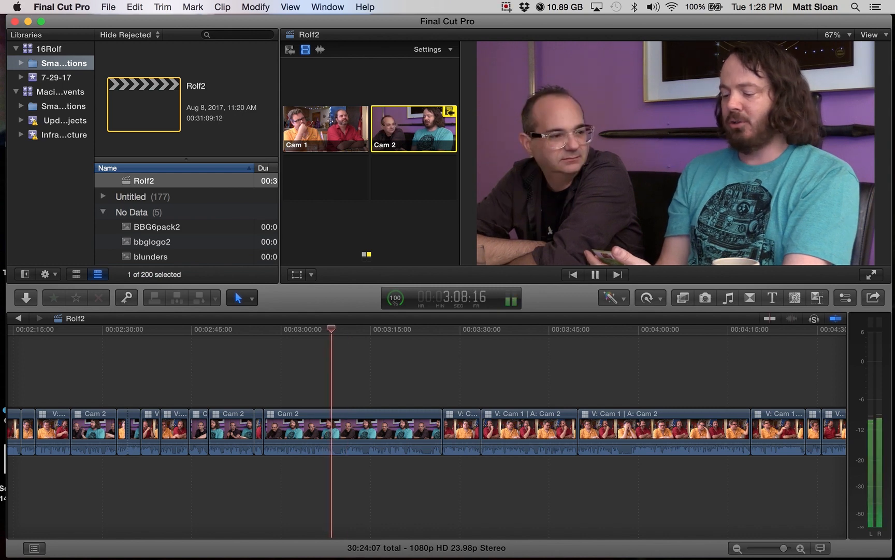
{"action": "key", "text": "1"}
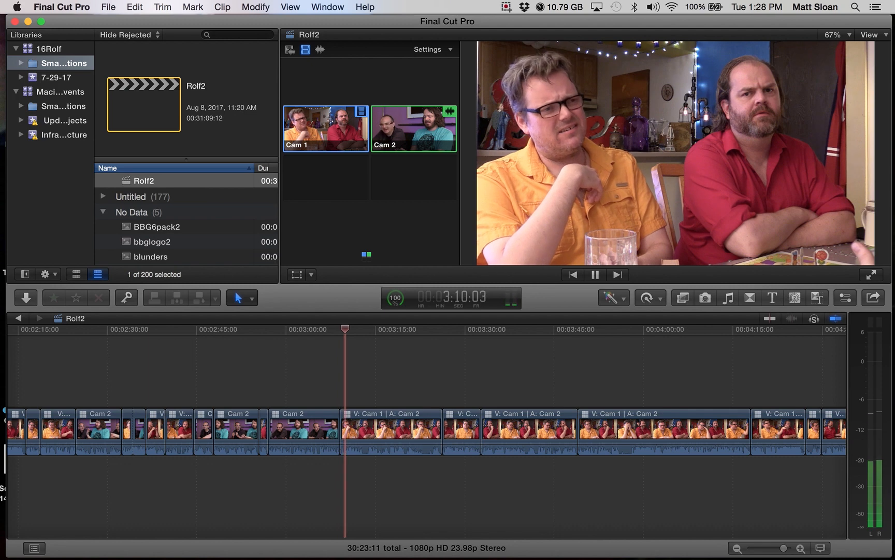
Step: Cut back to Cam 2 at about 00:03:10, split that clip at about 00:03:13 and play on to 00:03:17:10
{"action": "key", "text": "2"}
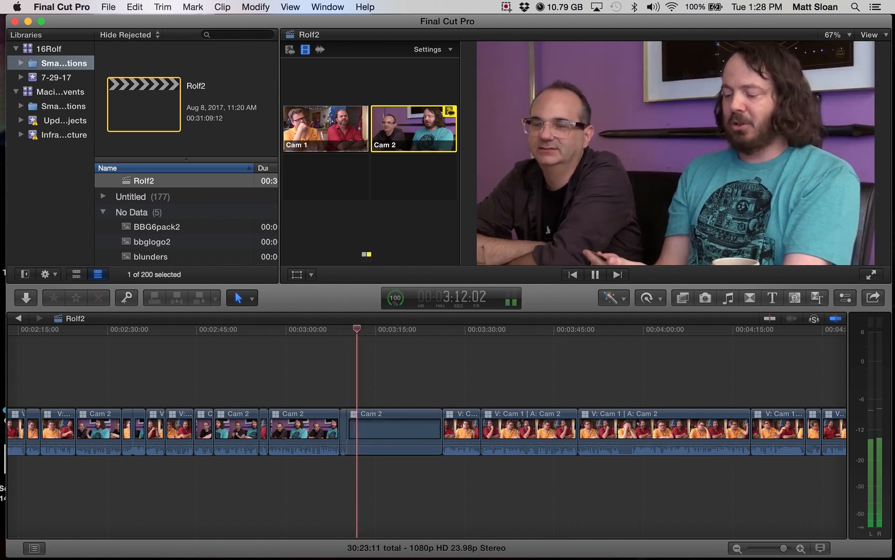
{"action": "key", "text": "space"}
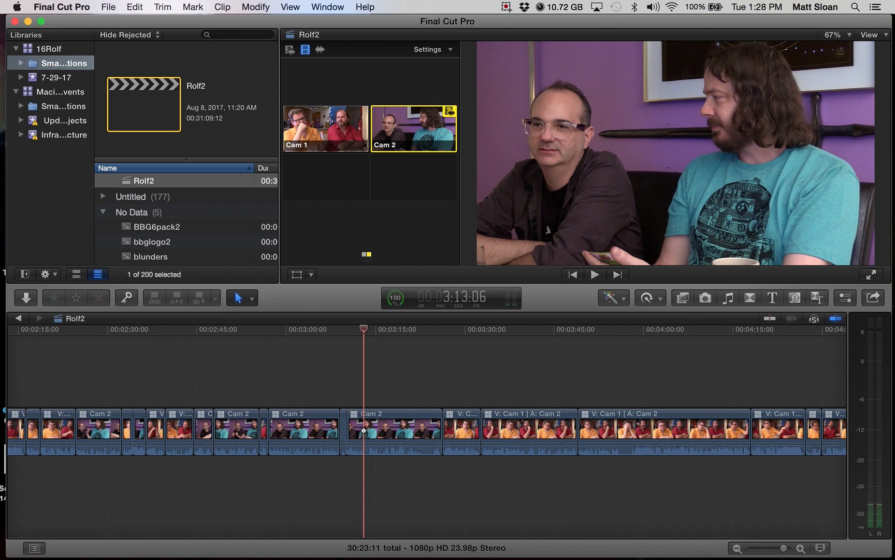
{"action": "key", "text": "space"}
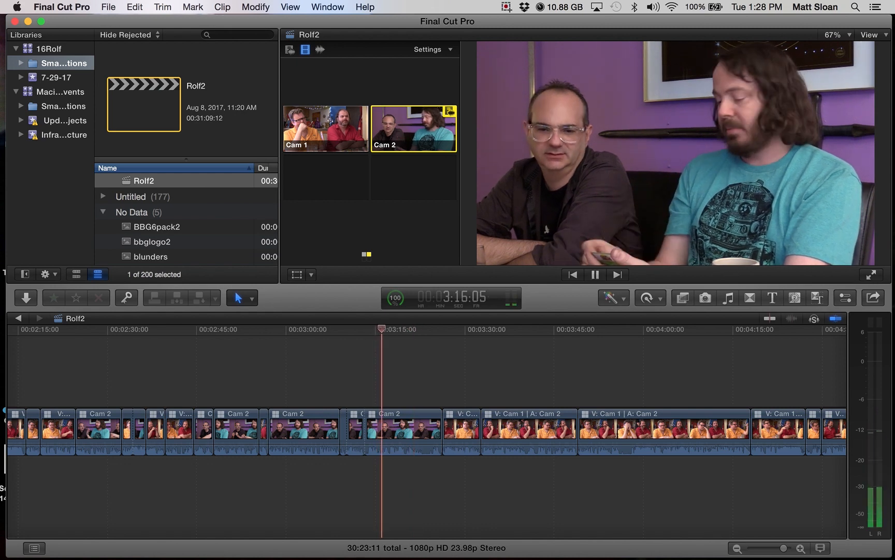
{"action": "key", "text": "space"}
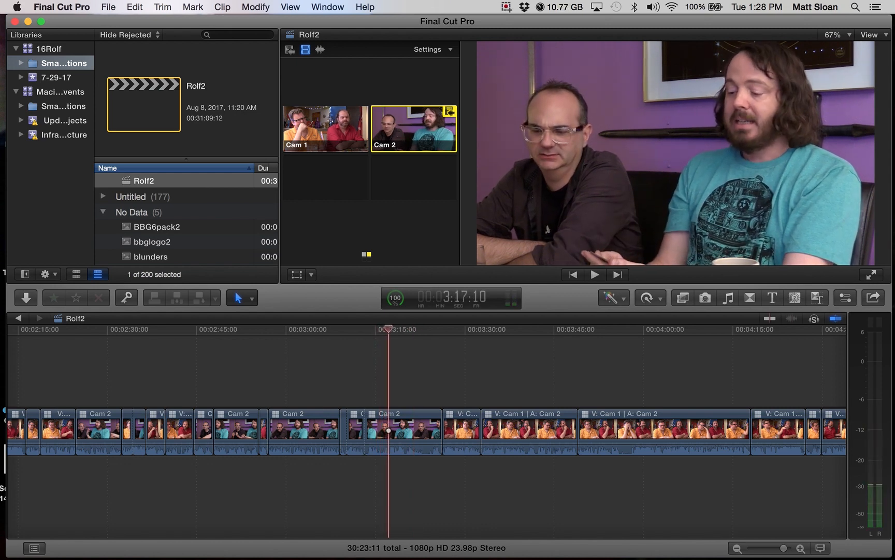
Step: Trim about 4 seconds off the start of the Cam 2 clip at 00:03:17:10 and cut to Cam 1 at about 00:03:19
{"action": "key", "text": "alt+["}
{"action": "key", "text": "space"}
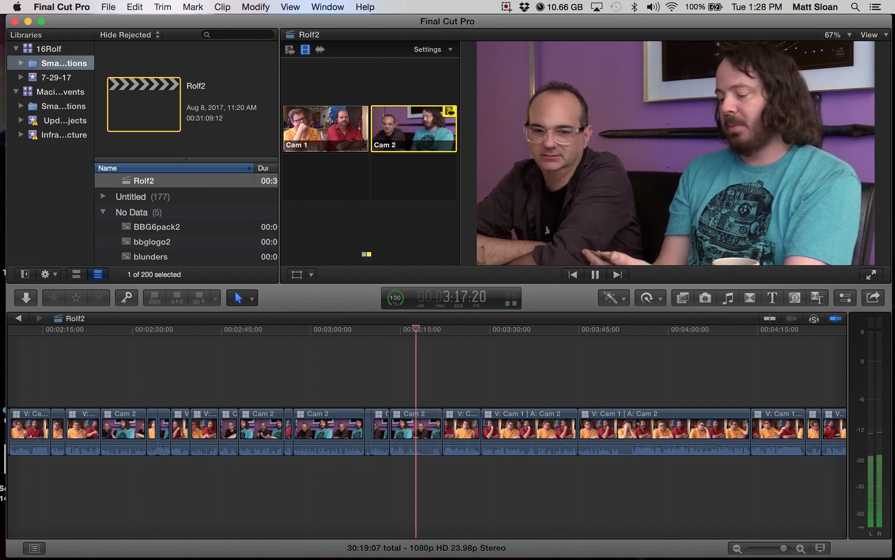
{"action": "key", "text": "1"}
{"action": "key", "text": "space"}
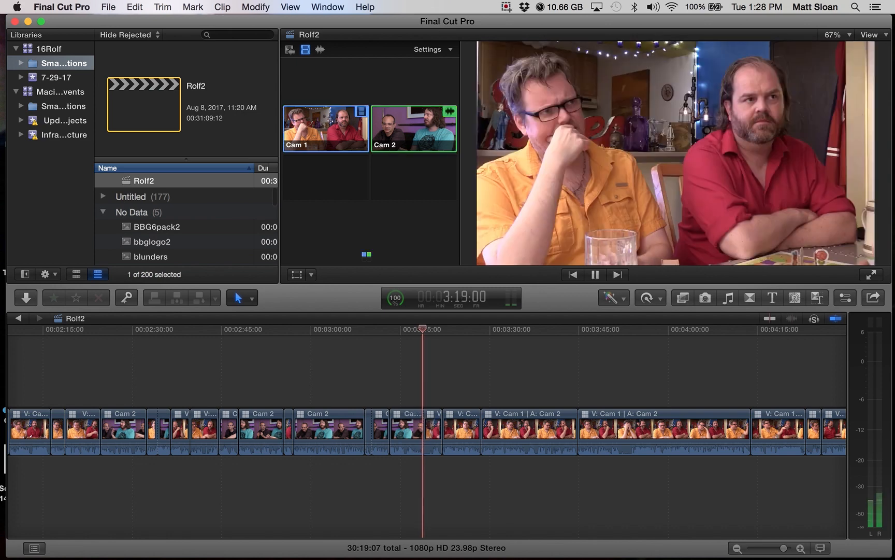
Step: Trim about 1.5 seconds off the start and 6 frames off the end of the Cam 1 clip beginning at about 00:03:19
{"action": "key", "text": "space"}
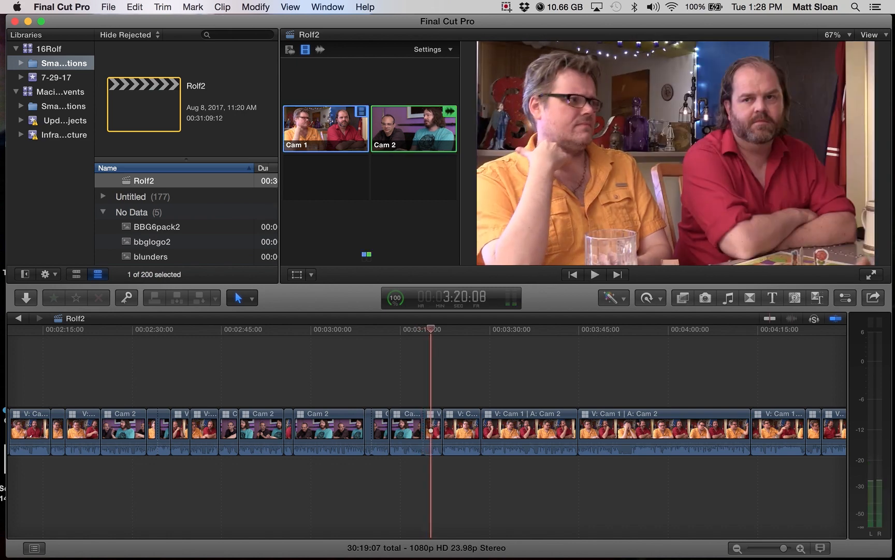
{"action": "key", "text": "alt+bracketleft"}
{"action": "key", "text": "space"}
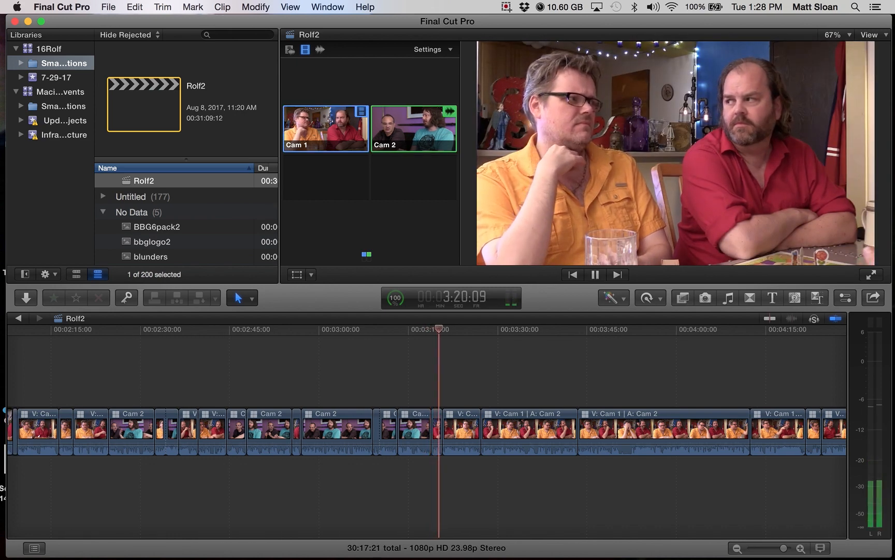
{"action": "key", "text": "space"}
{"action": "key", "text": "alt+bracketright"}
{"action": "key", "text": "space"}
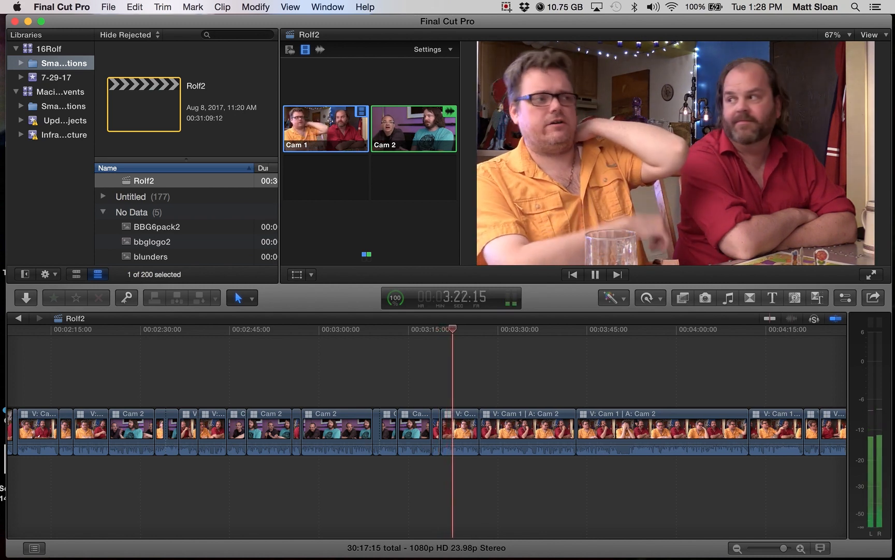
Step: Extend the start of the Cam 1 clip at about 00:03:20 backward by about 1.25 seconds, refining it with a 13-frame trim
{"action": "key", "text": "space"}
{"action": "key", "text": "Up"}
{"action": "key", "text": "space"}
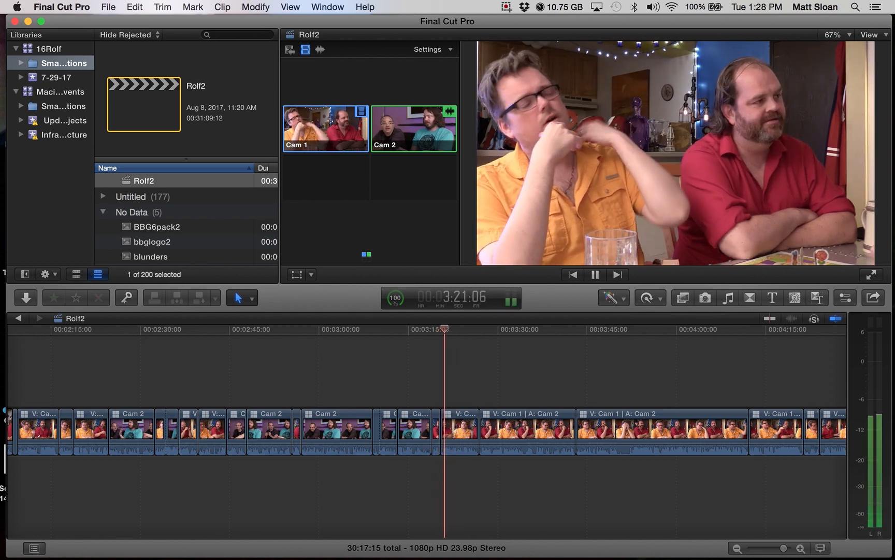
{"action": "left_click_drag", "start_coordinate": [442, 430], "coordinate": [433, 430]}
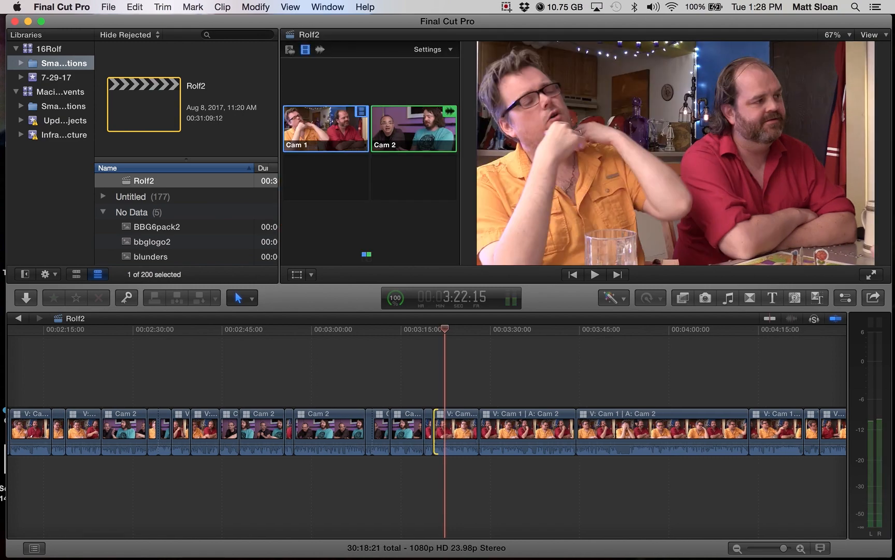
{"action": "key", "text": "Up"}
{"action": "key", "text": "space"}
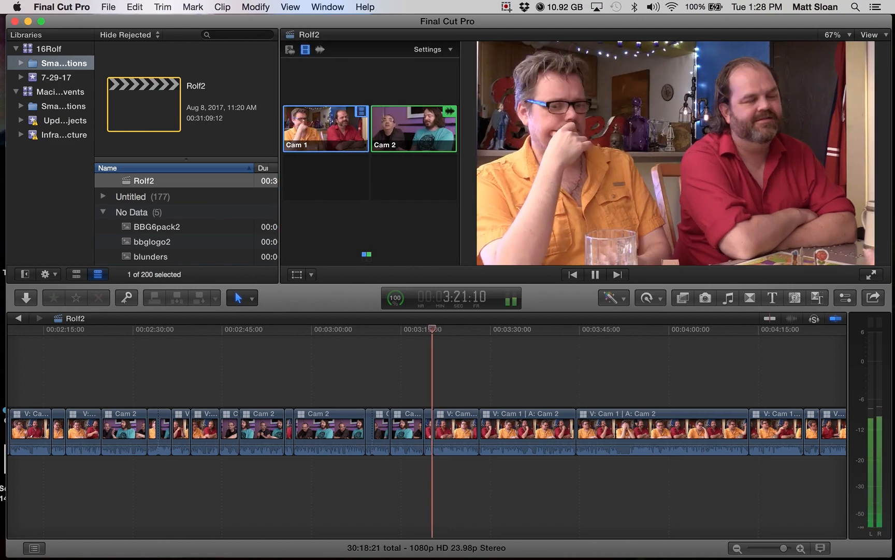
{"action": "key", "text": "space"}
{"action": "key", "text": "alt+["}
{"action": "key", "text": "space"}
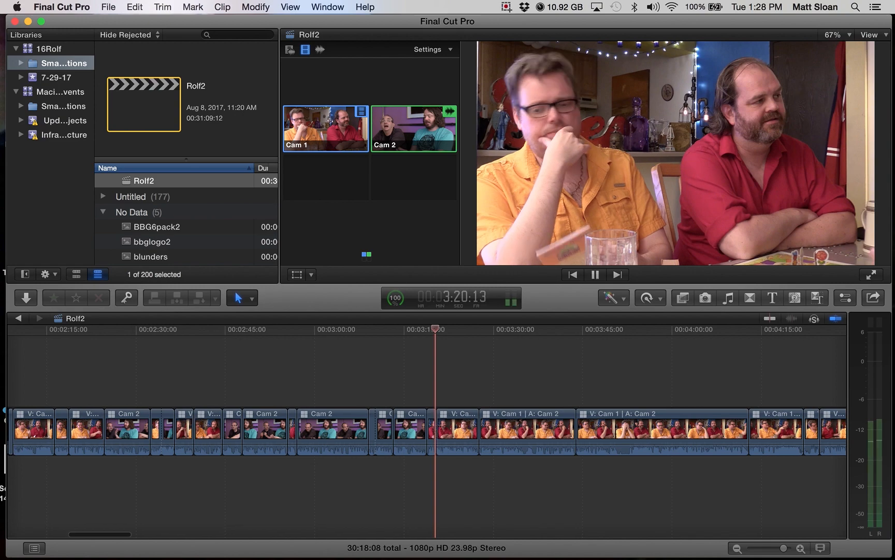
Step: Switch the clip starting at about 00:03:21 to Cam 2, with a Cam 1 cutaway from about 00:03:22:15 to 00:03:24
{"action": "key", "text": "space"}
{"action": "key", "text": "2"}
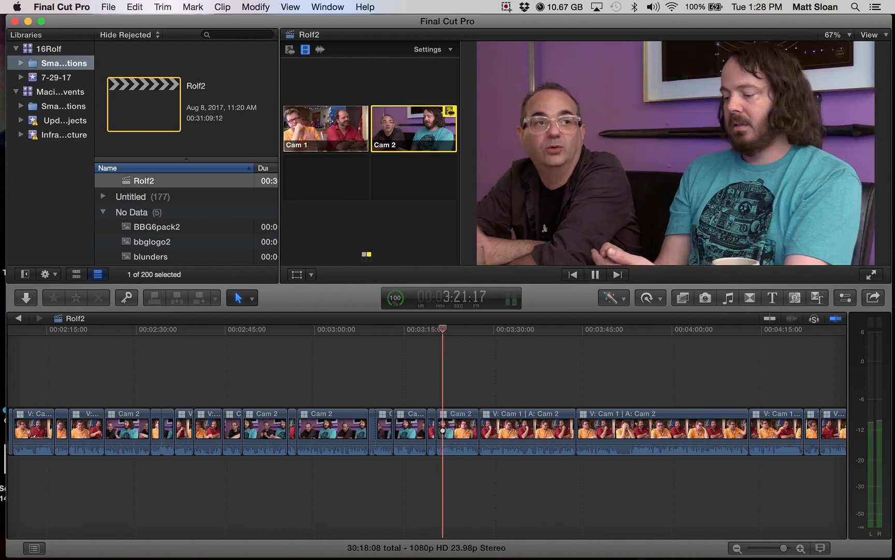
{"action": "key", "text": "space"}
{"action": "key", "text": "1"}
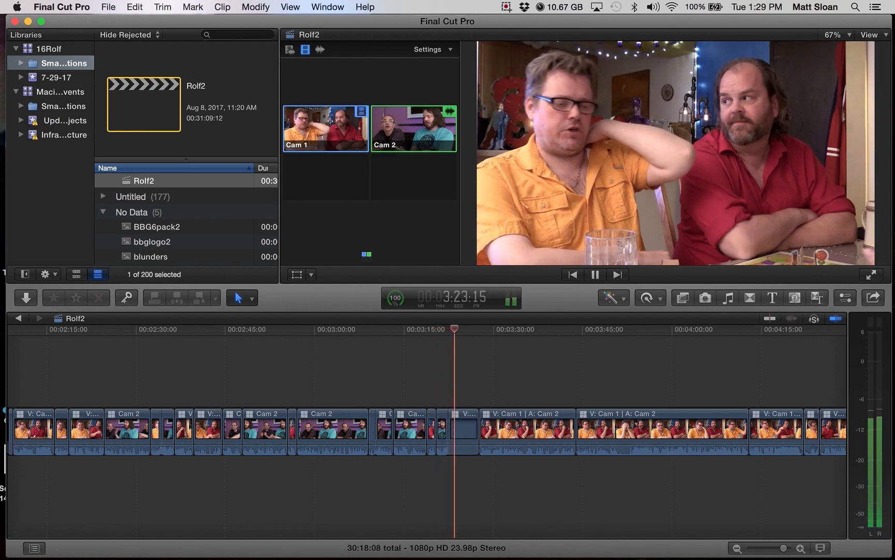
{"action": "key", "text": "space"}
{"action": "key", "text": "2"}
{"action": "key", "text": "space"}
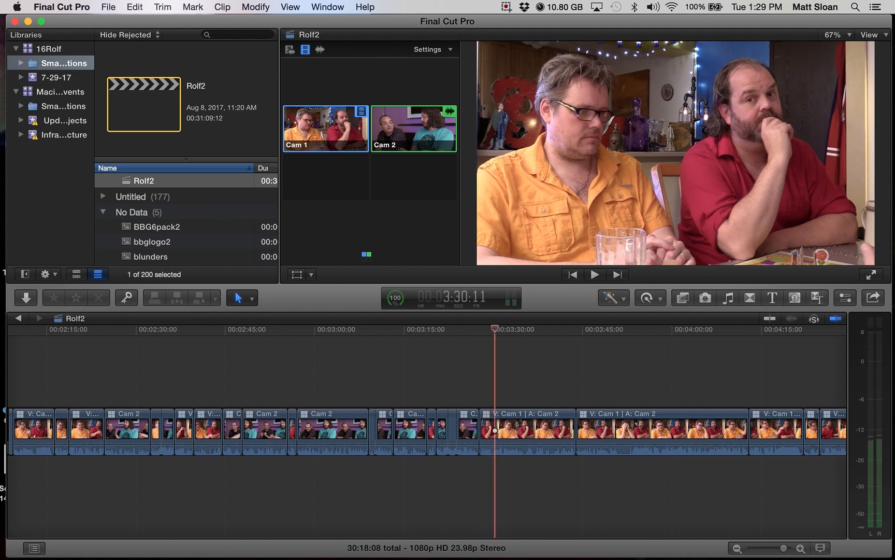
Step: Switch the clip beginning at about 00:03:28 to Cam 2 without cutting it and trim about 9 seconds off its start
{"action": "key", "text": "alt+2"}
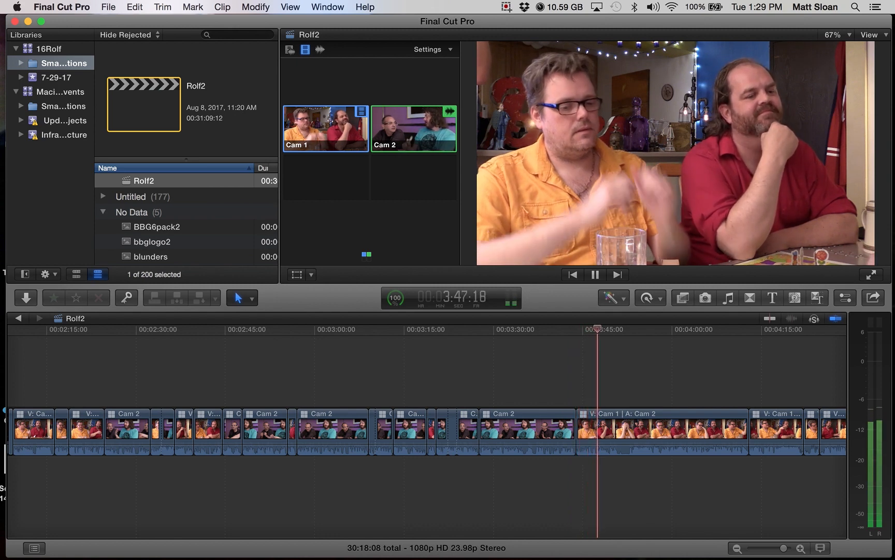
{"action": "key", "text": "space"}
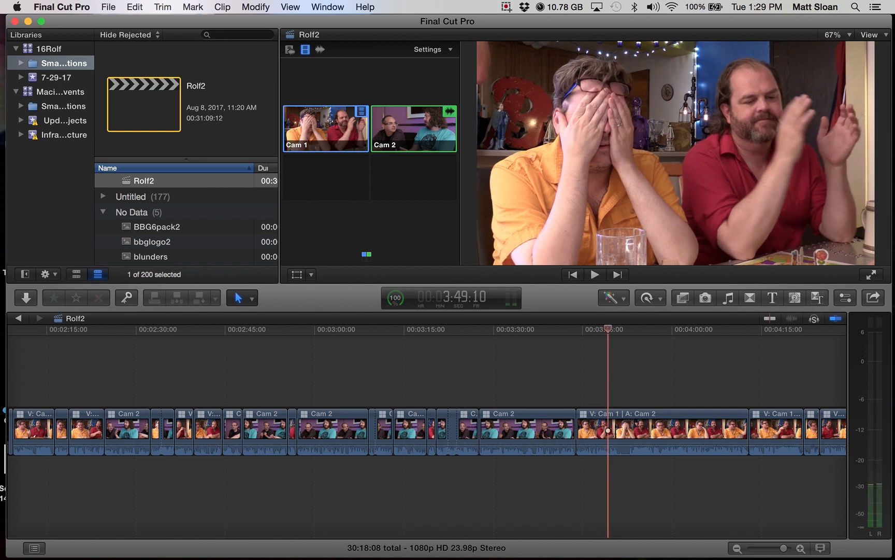
{"action": "left_click", "coordinate": [509, 329]}
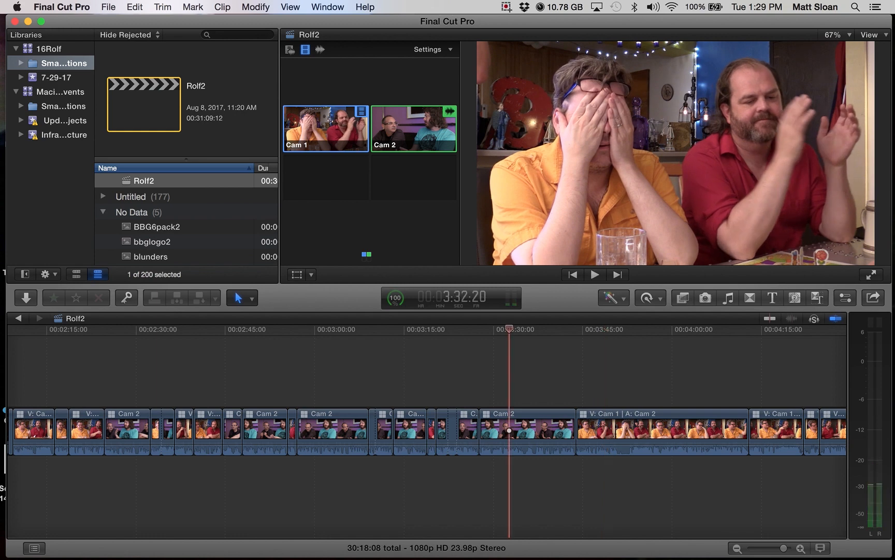
{"action": "key", "text": "space"}
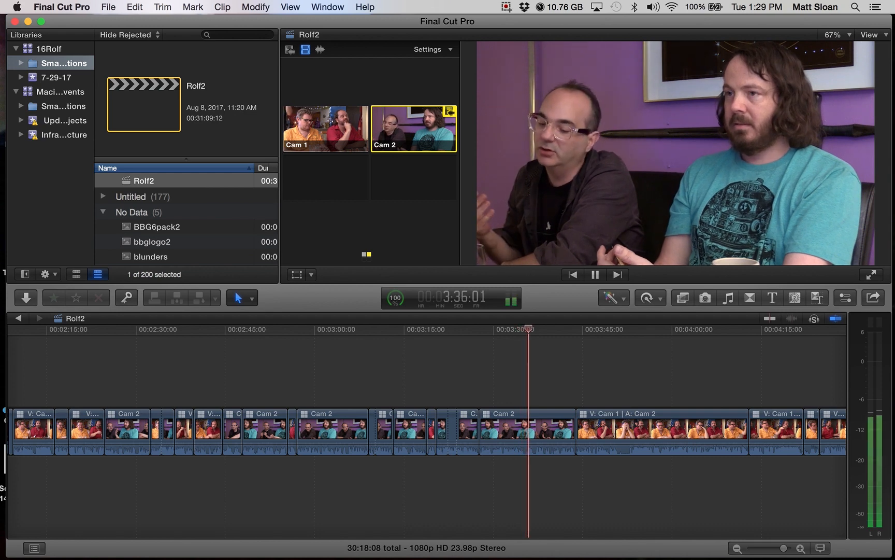
{"action": "key", "text": "space"}
{"action": "key", "text": "space"}
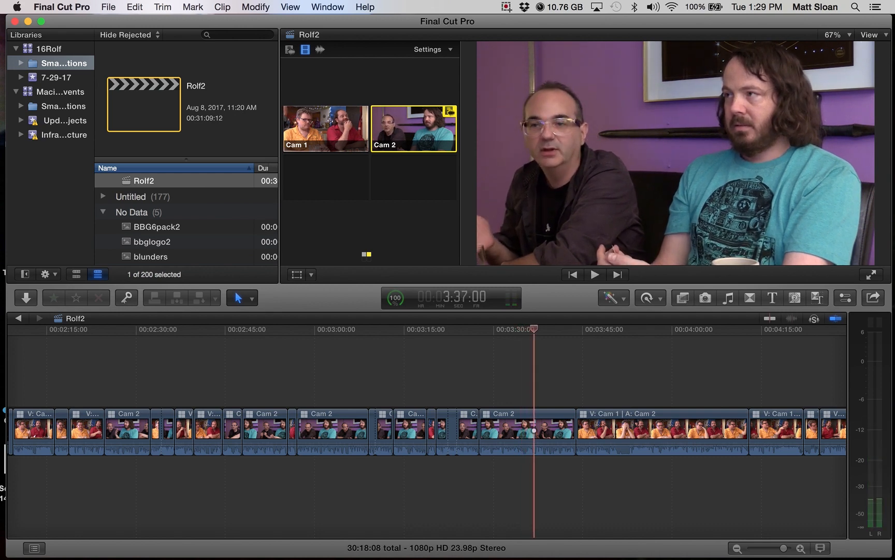
{"action": "key", "text": "alt+bracketleft"}
{"action": "key", "text": "space"}
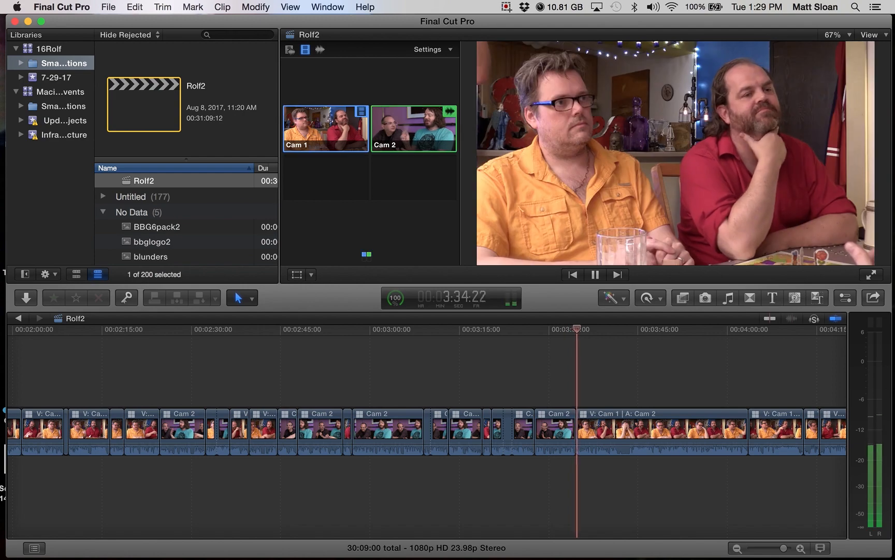
Step: Cut from Cam 2 to Cam 1 at about 00:03:33 and switch the following long clip to Cam 2
{"action": "left_click", "coordinate": [561, 329]}
{"action": "key", "text": "1"}
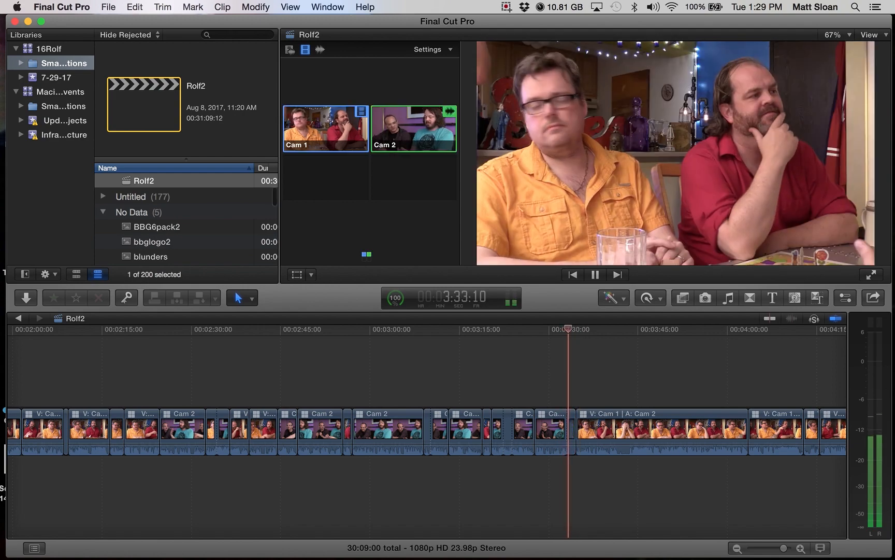
{"action": "key", "text": "space"}
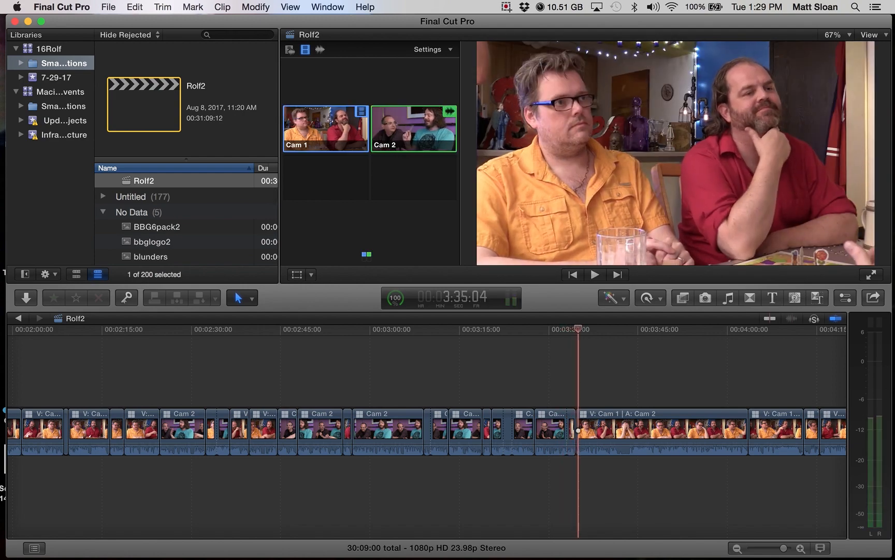
{"action": "key", "text": "2"}
Step: Play the long Cam 2 clip, cutting to Cam 1 at about 00:03:40 and back to Cam 2 at about 00:03:42
{"action": "key", "text": "space"}
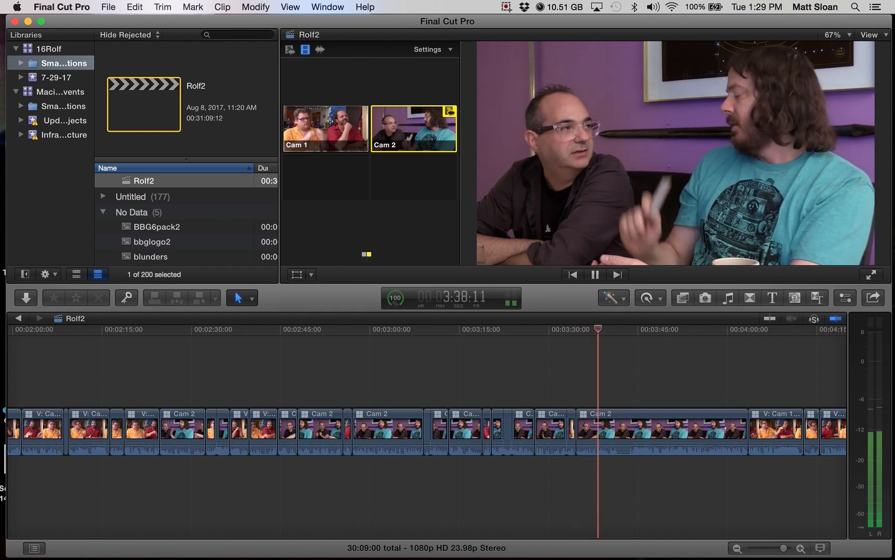
{"action": "key", "text": "1"}
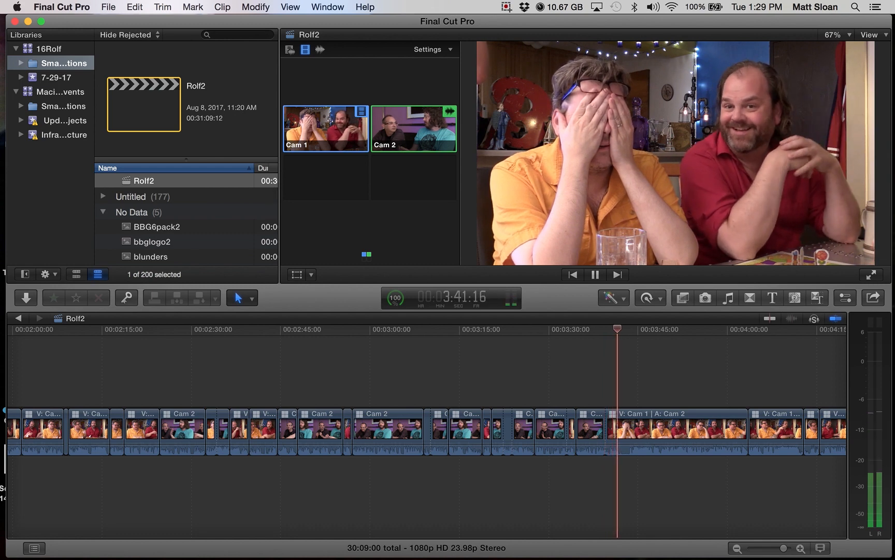
{"action": "key", "text": "2"}
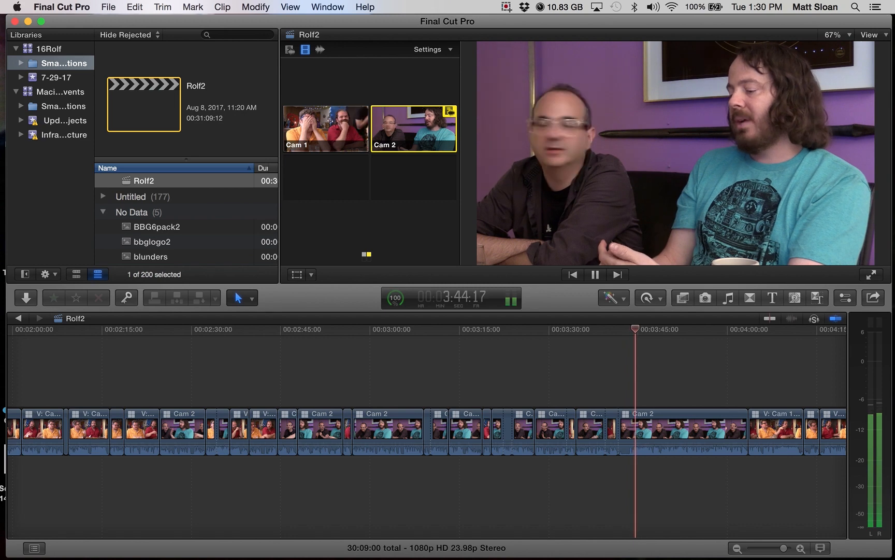
Step: Review the cut at about 00:03:42 and trim 14 frames off the start of the Cam 2 clip there
{"action": "left_click", "coordinate": [626, 329]}
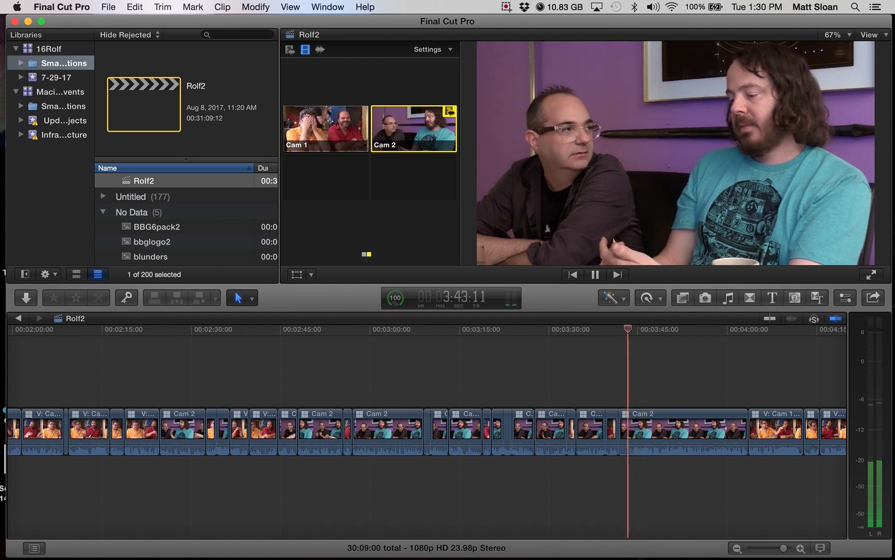
{"action": "key", "text": "space"}
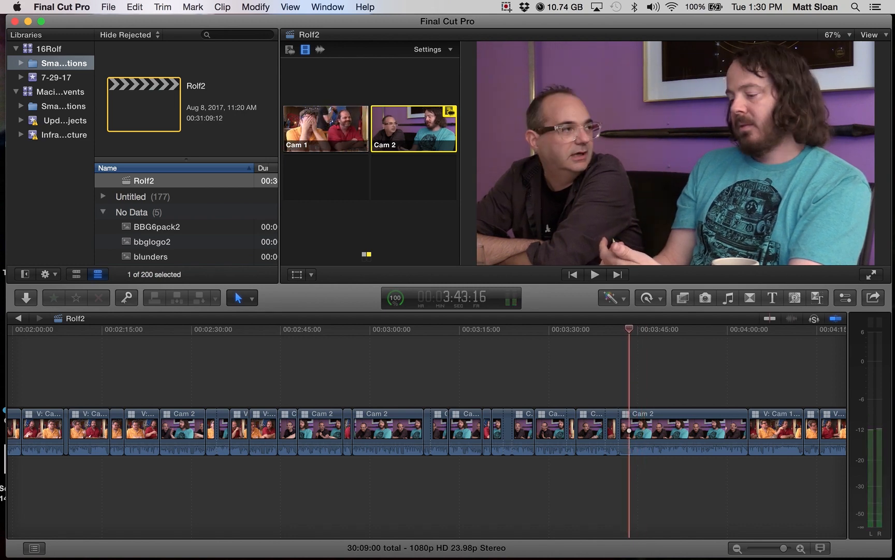
{"action": "key", "text": "space"}
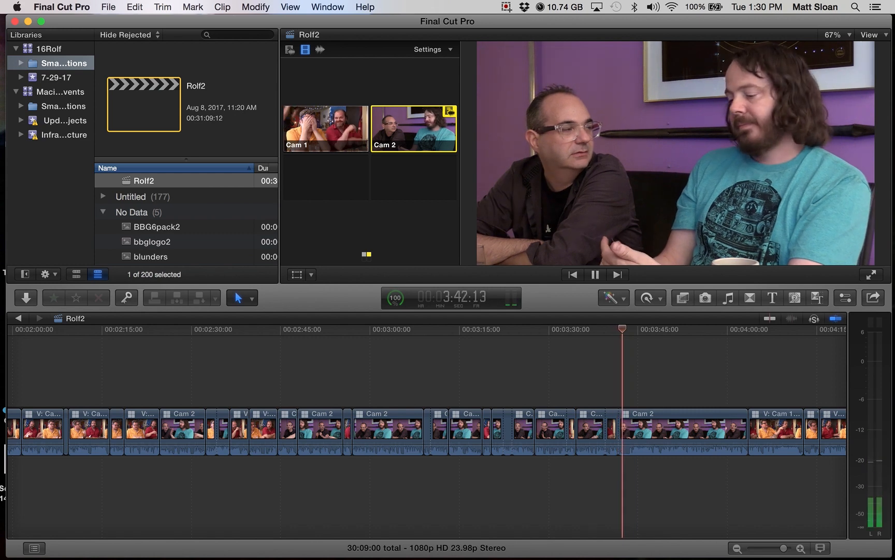
{"action": "key", "text": "Up"}
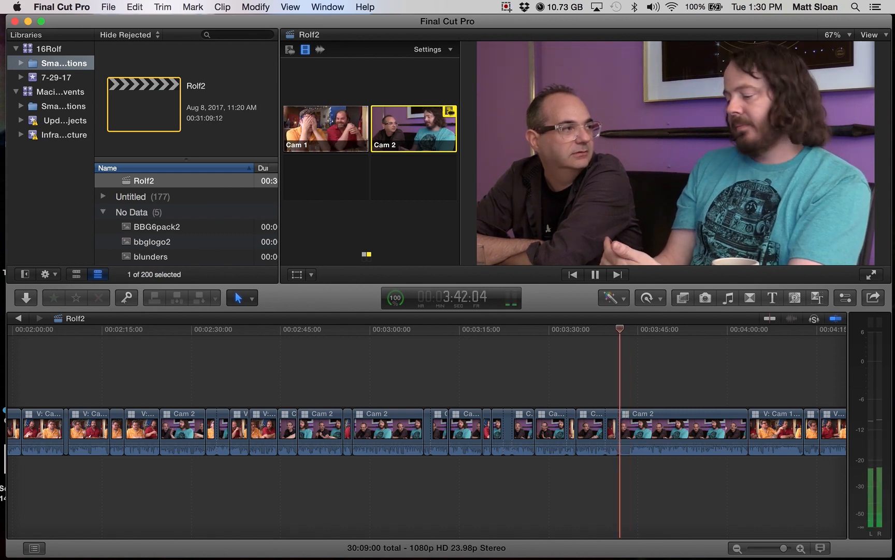
{"action": "key", "text": "space"}
{"action": "key", "text": "alt+["}
{"action": "key", "text": "space"}
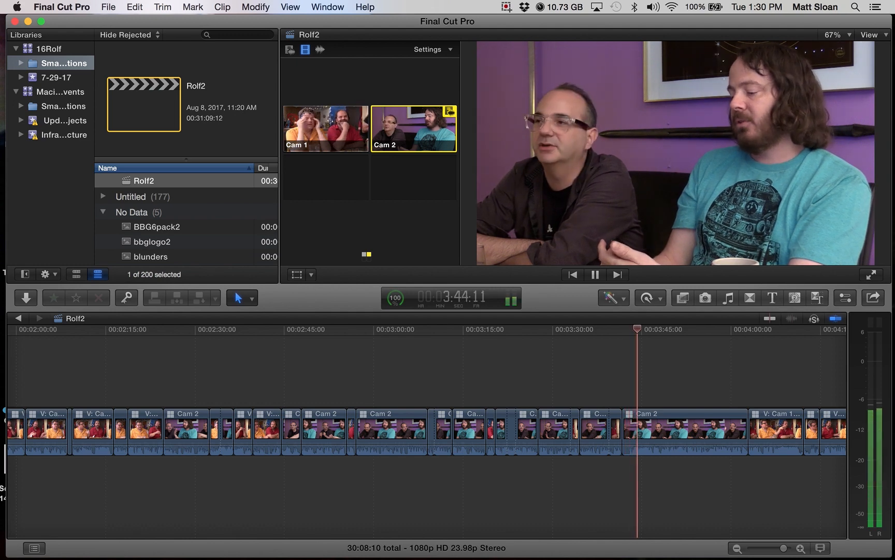
Step: Cut to Cam 1 at about 00:03:46 and back to Cam 2 at 00:03:47:02
{"action": "key", "text": "1"}
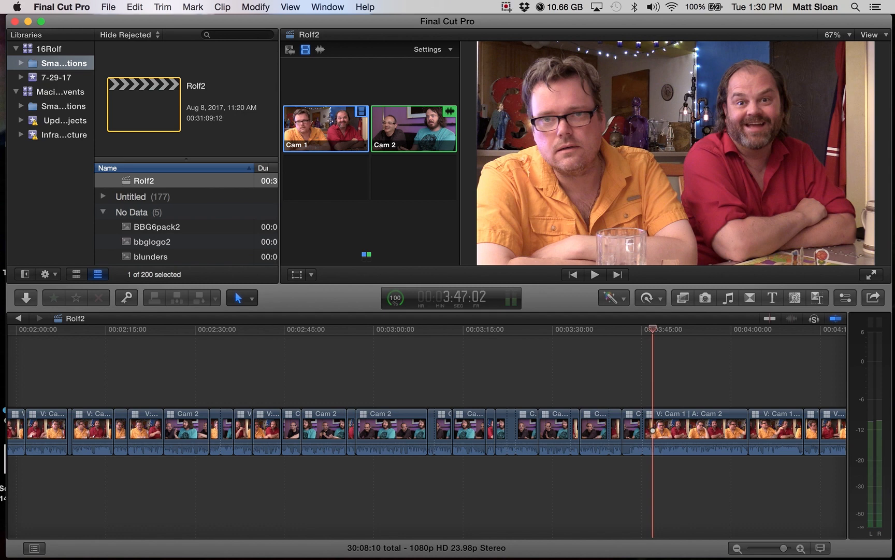
{"action": "key", "text": "2"}
{"action": "key", "text": "space"}
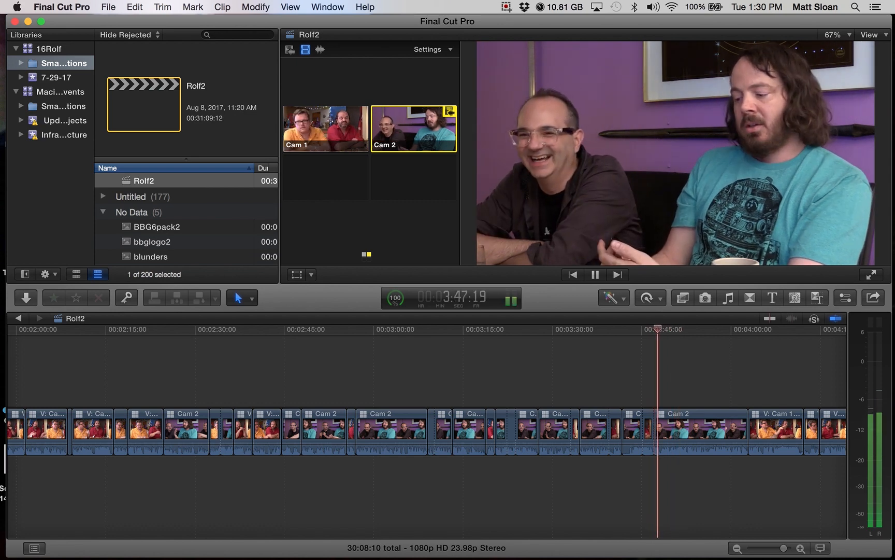
Step: Trim about 1 second off the start of the Cam 2 clip beginning at 00:03:47:02 and resume playback
{"action": "key", "text": "space"}
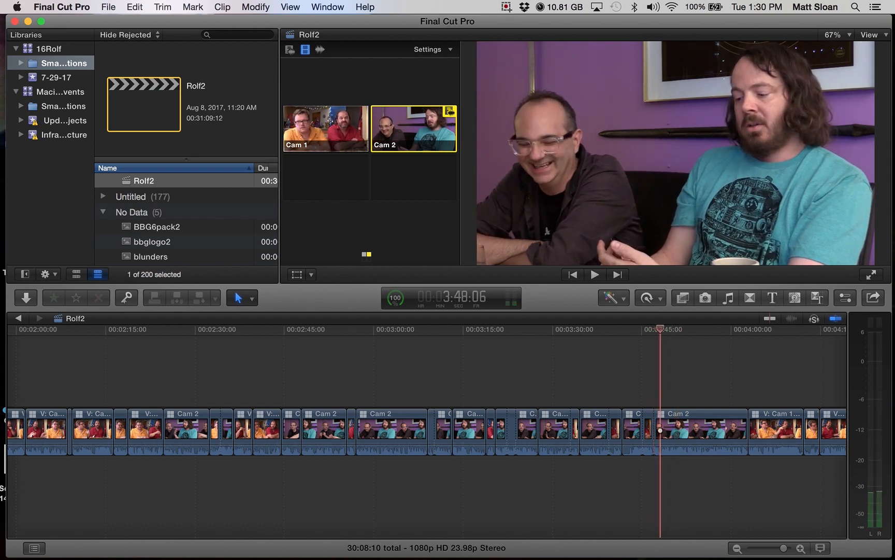
{"action": "key", "text": "alt+["}
{"action": "key", "text": "space"}
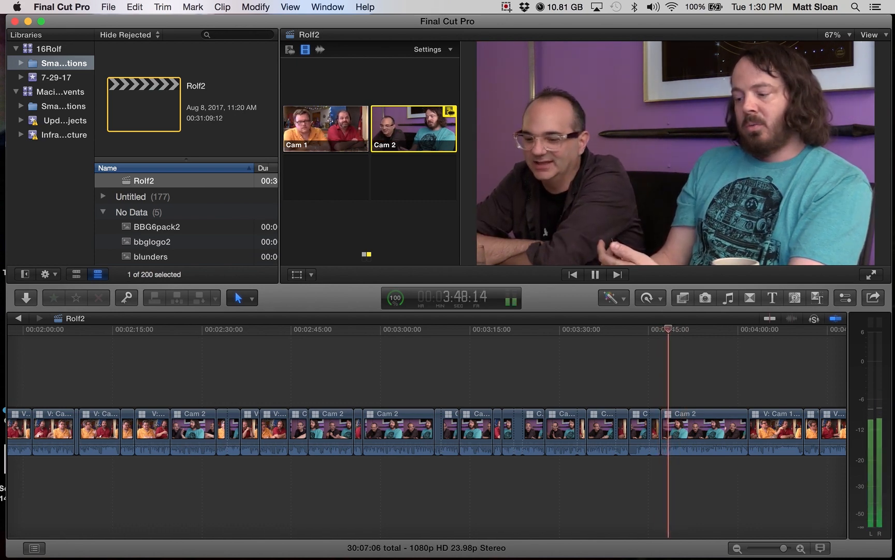
Step: Cut to Cam 1 at about 00:03:49, back to Cam 2 at about 00:03:52 and again to Cam 1 at about 00:03:59
{"action": "key", "text": "1"}
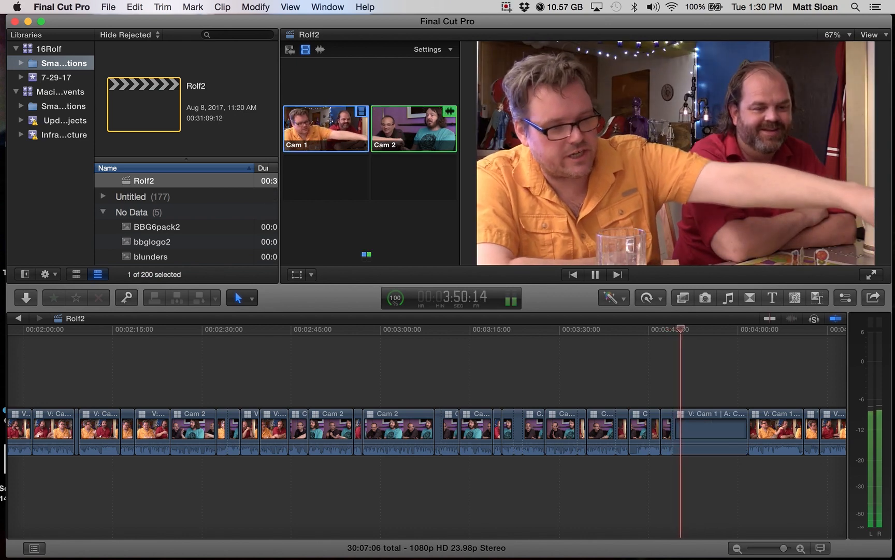
{"action": "key", "text": "space"}
{"action": "key", "text": "2"}
{"action": "key", "text": "space"}
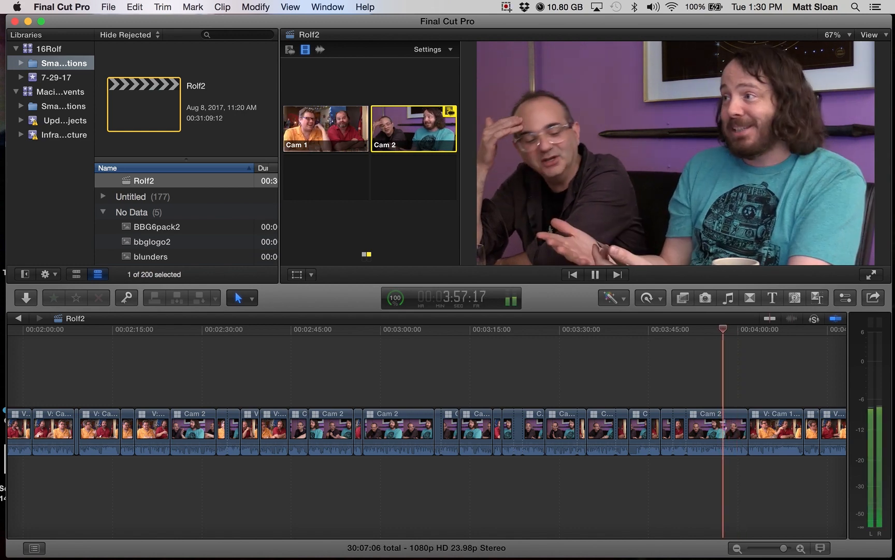
{"action": "key", "text": "1"}
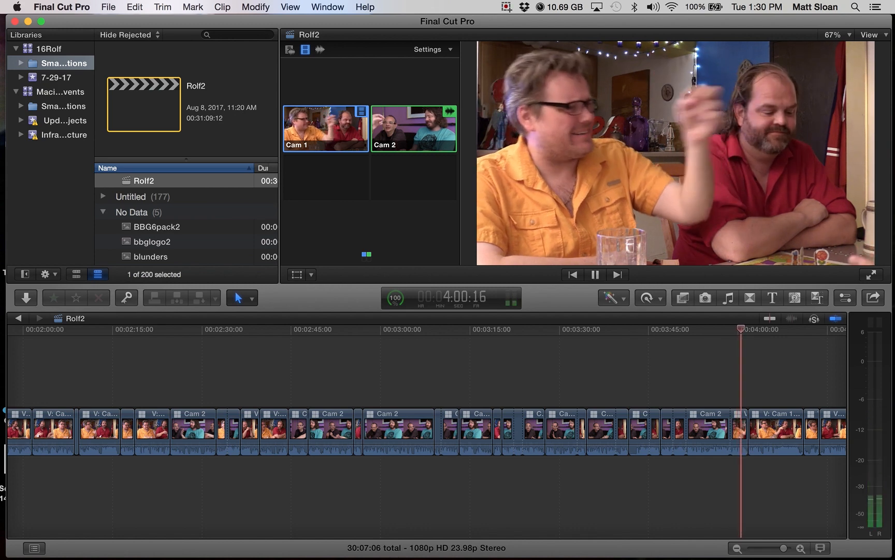
Step: Cut to Cam 2 at 00:04:00:17, trim 3 frames off the end of that short clip and play on
{"action": "key", "text": "k"}
{"action": "key", "text": "j"}
{"action": "key", "text": "k"}
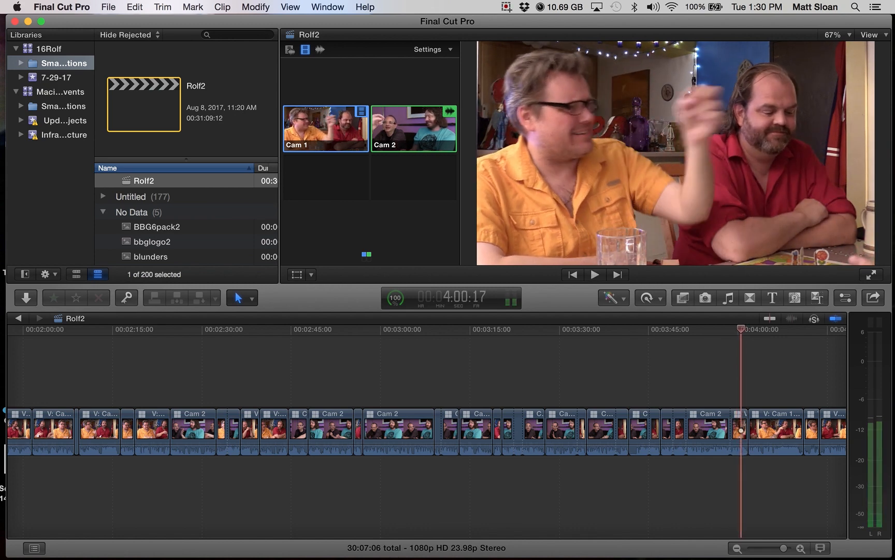
{"action": "key", "text": "2"}
{"action": "key", "text": "l"}
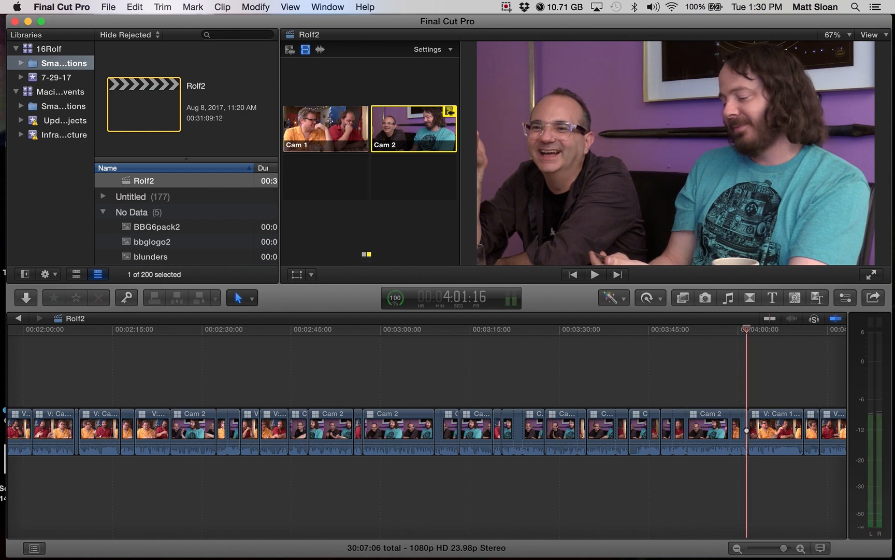
{"action": "key", "text": "1"}
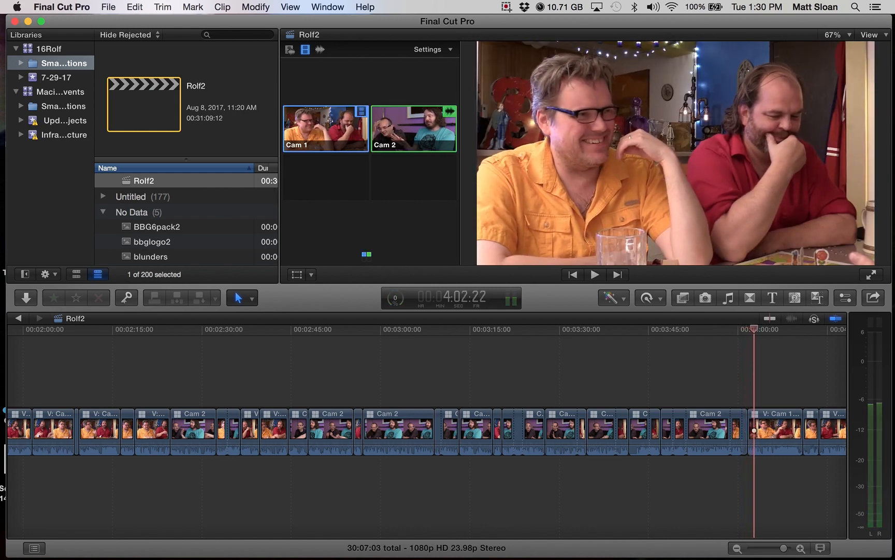
Step: Switch the clip starting at 00:04:01:16 to Cam 2 and delete the short Cam 2 clip before it
{"action": "key", "text": "Up"}
{"action": "key", "text": "2"}
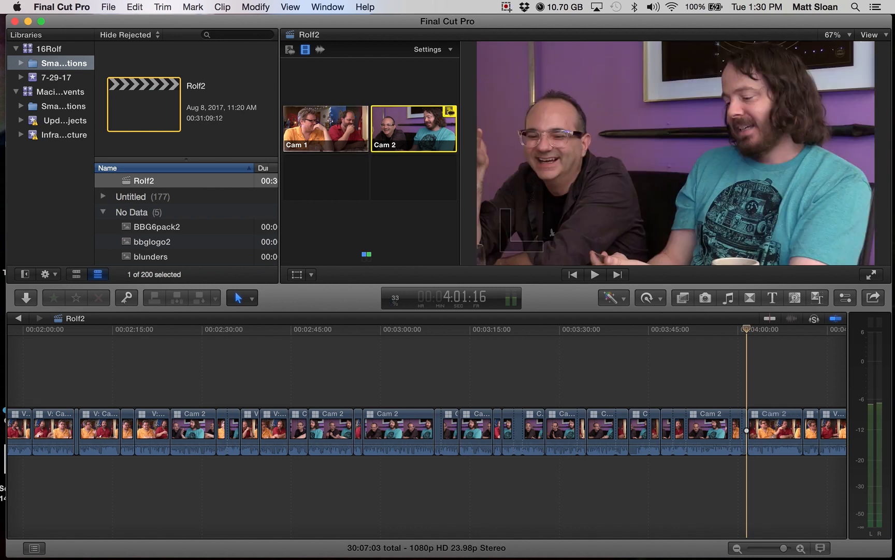
{"action": "key", "text": "Delete"}
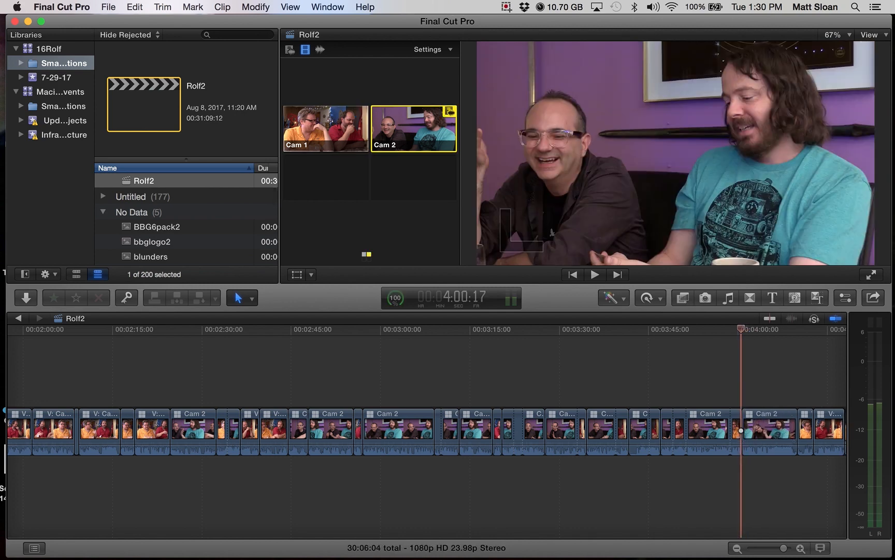
{"action": "key", "text": "space"}
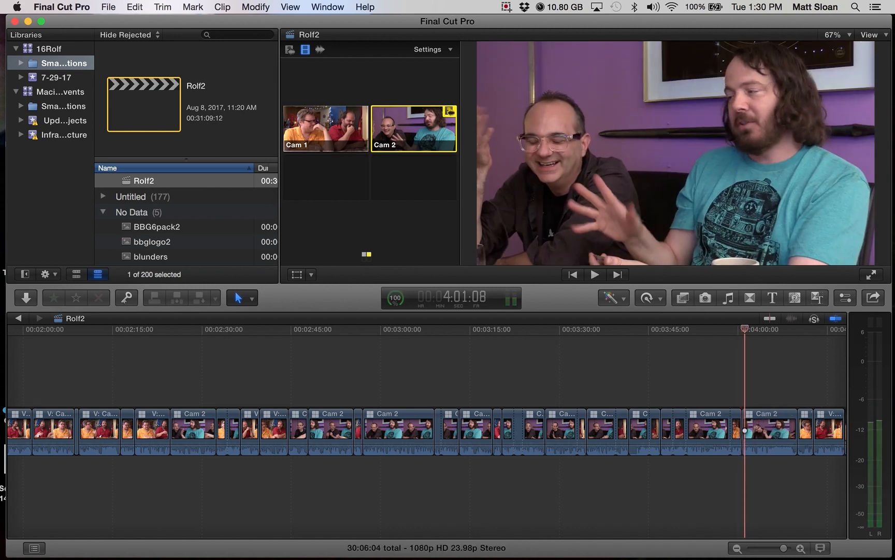
Step: Replay from 00:04:00:17 and cut from Cam 2 to Cam 1 at about 00:04:03
{"action": "key", "text": "Up"}
{"action": "scroll", "coordinate": [427, 430], "scroll_direction": "right", "scroll_amount": 10}
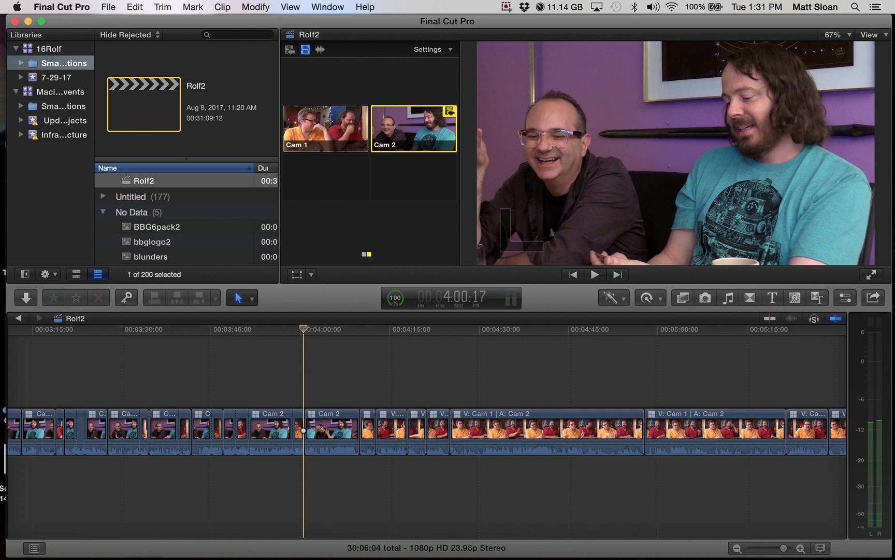
{"action": "key", "text": "space"}
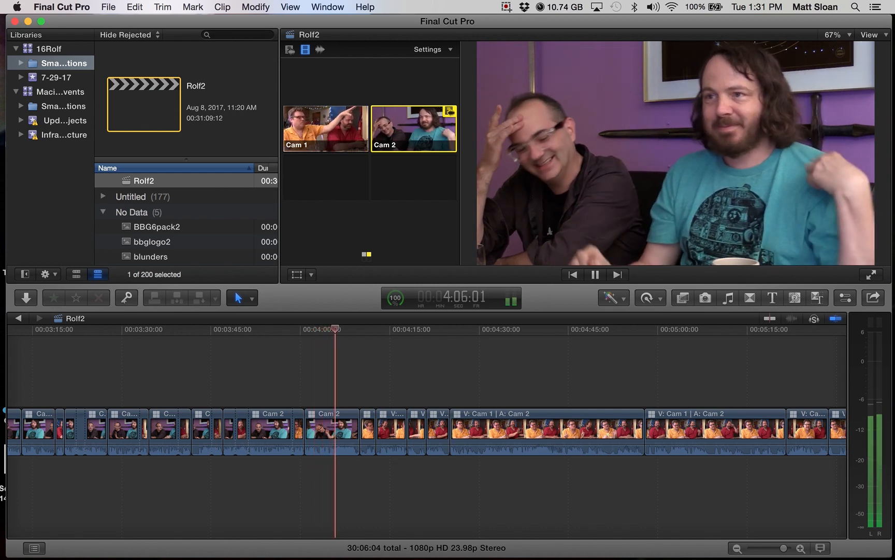
{"action": "key", "text": "space"}
{"action": "key", "text": "shift+/"}
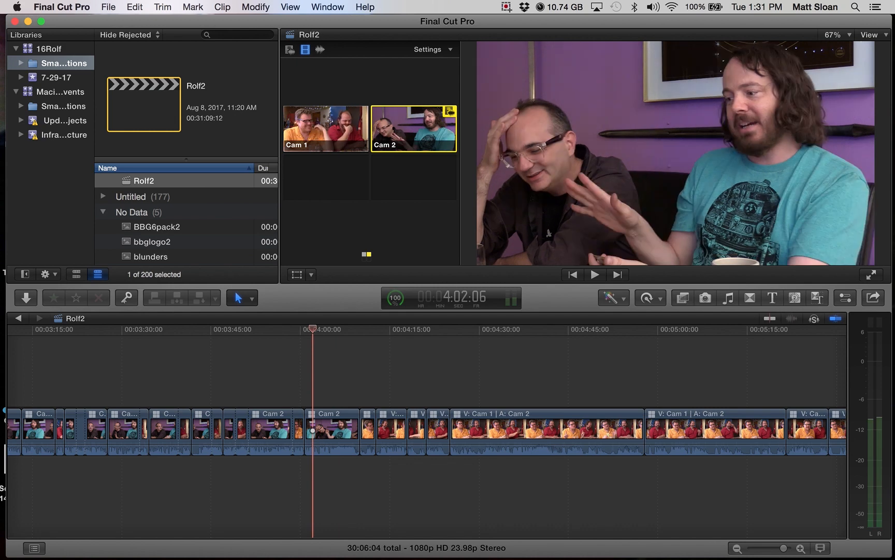
{"action": "key", "text": "1"}
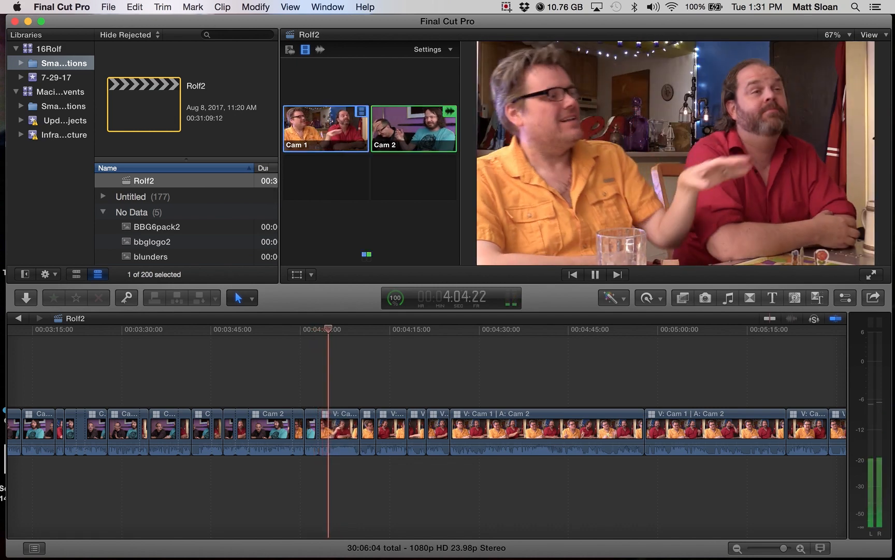
Step: Trim about 2 seconds off the start of the new Cam 1 clip and 11 frames off its end near 00:04:07
{"action": "key", "text": "space"}
{"action": "key", "text": "Left"}
{"action": "key", "text": "alt+["}
{"action": "key", "text": "space"}
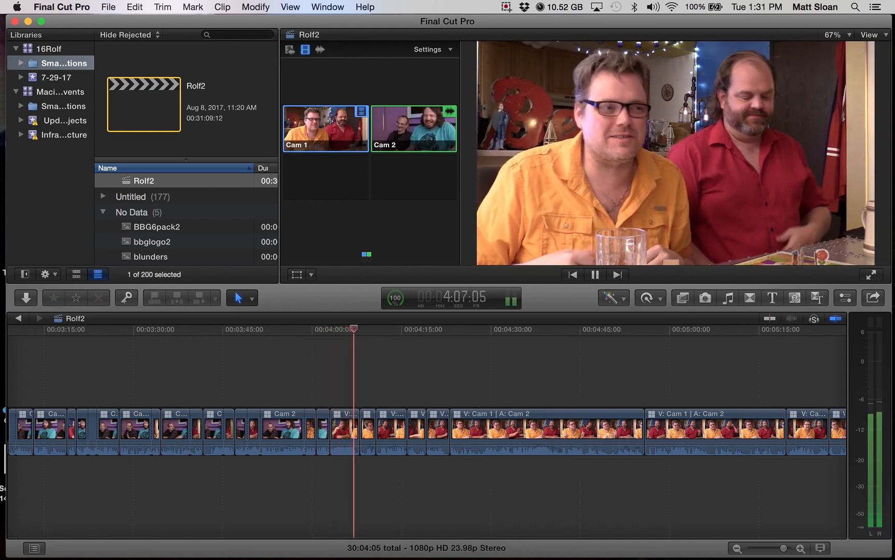
{"action": "key", "text": "space"}
{"action": "key", "text": "alt+bracketright"}
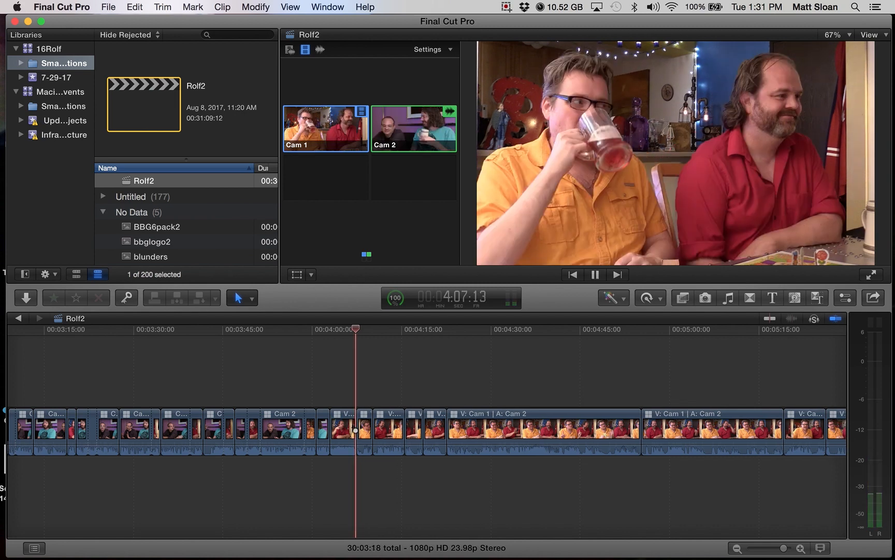
Step: Switch the short clip beginning at about 00:04:07 to Cam 2 and trim 7 frames off its end at 00:04:09:23
{"action": "key", "text": "space"}
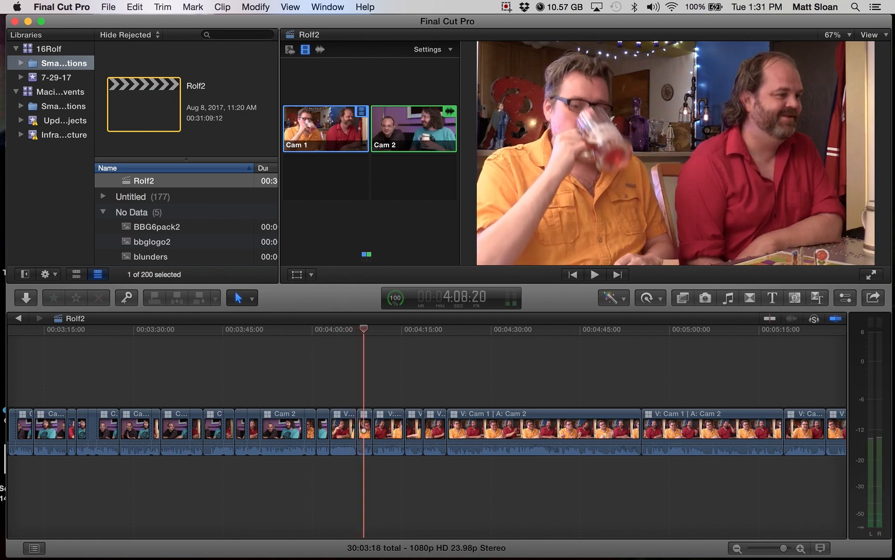
{"action": "key", "text": "Up"}
{"action": "key", "text": "alt+2"}
{"action": "key", "text": "space"}
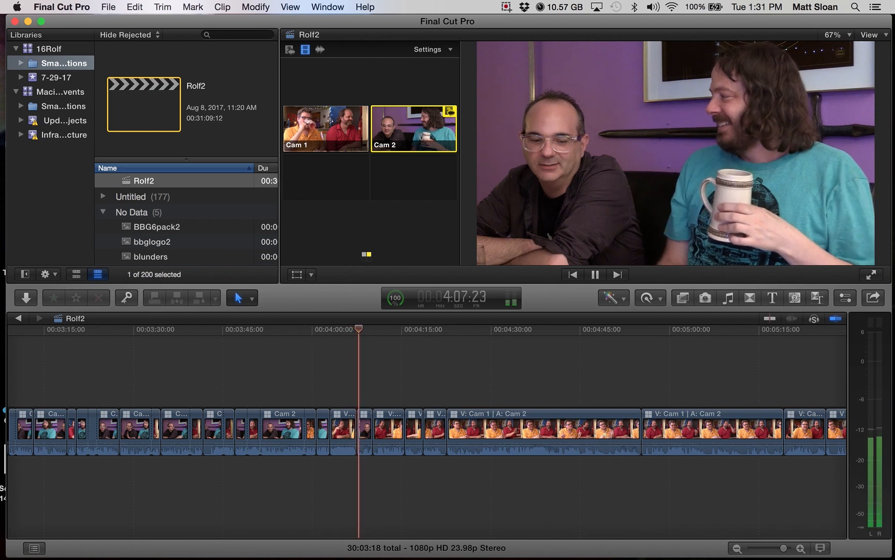
{"action": "key", "text": "space"}
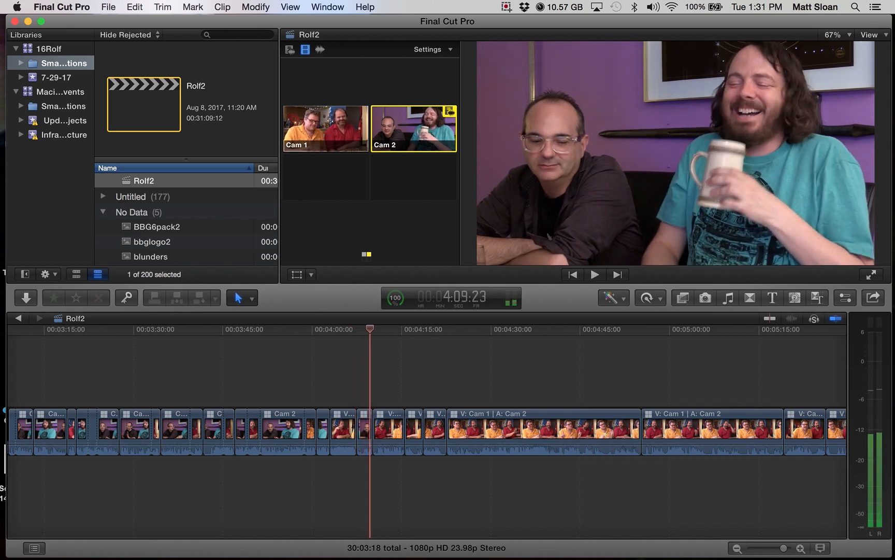
{"action": "key", "text": "alt+]"}
{"action": "key", "text": "space"}
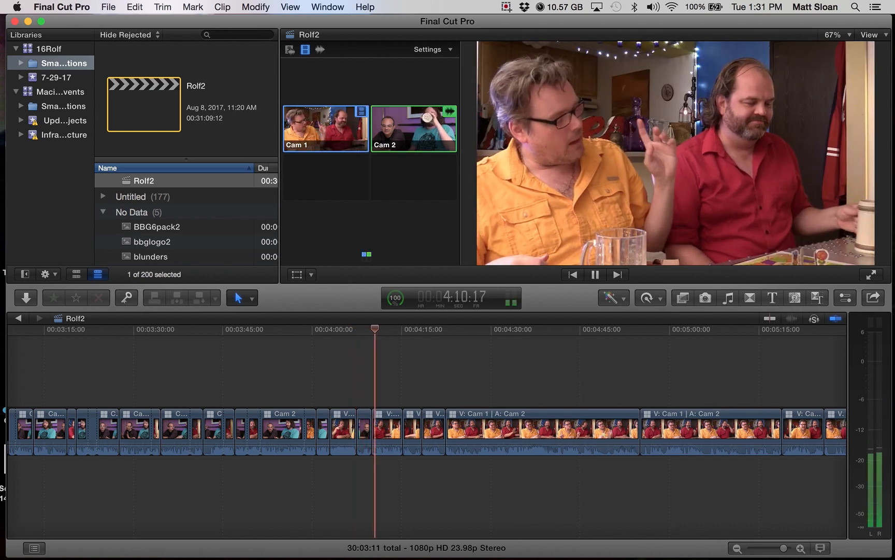
Step: Trim 17 frames off the start of the Cam 1 clip beginning at about 00:04:09:23 and resume playback
{"action": "key", "text": "space"}
{"action": "key", "text": "Left"}
{"action": "key", "text": "Left"}
{"action": "key", "text": "Left"}
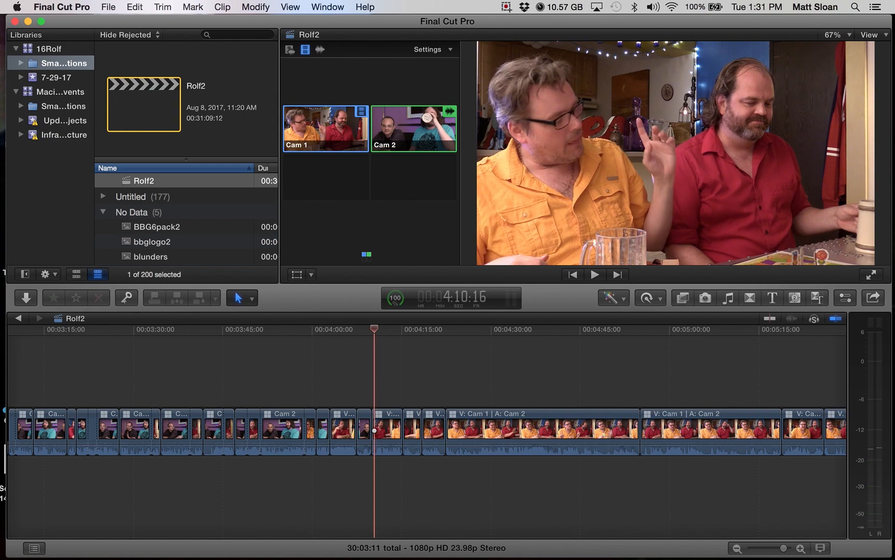
{"action": "key", "text": "alt+["}
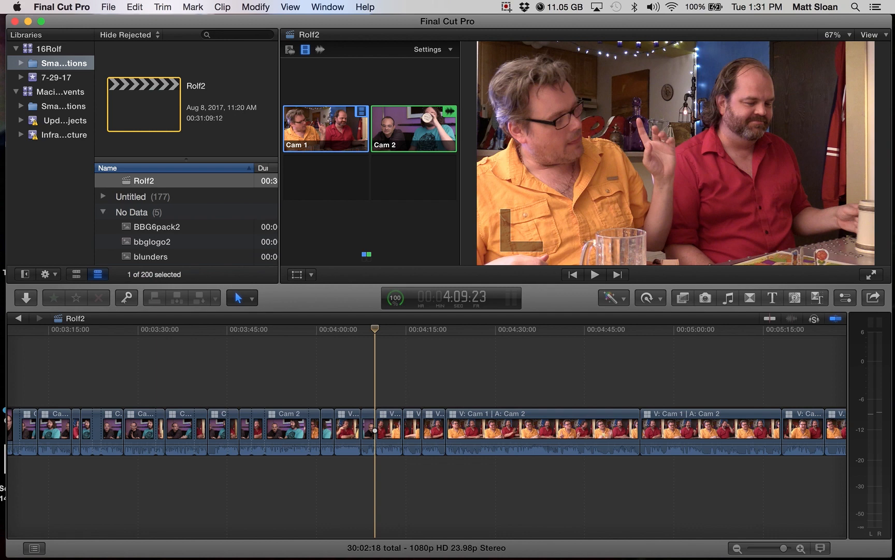
{"action": "key", "text": "space"}
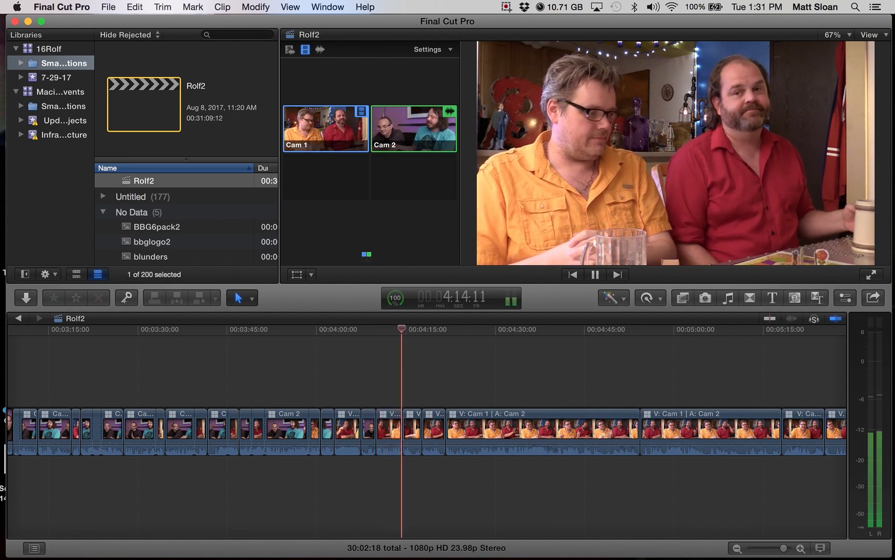
Step: Trim 1 second off the end of the Cam 1 clip at 00:04:13:13 and switch the following clip to Cam 2
{"action": "key", "text": "space"}
{"action": "left_click", "coordinate": [393, 329]}
{"action": "key", "text": "space"}
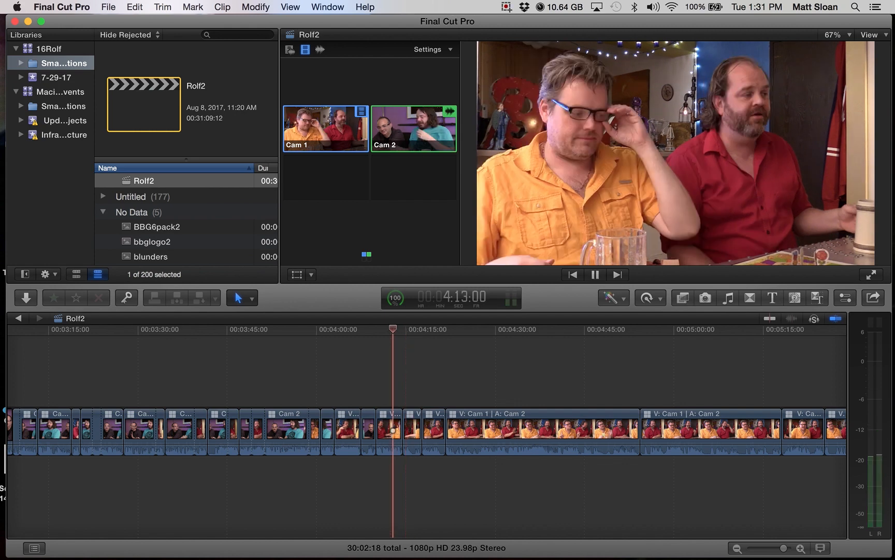
{"action": "key", "text": "space"}
{"action": "key", "text": "alt+bracketright"}
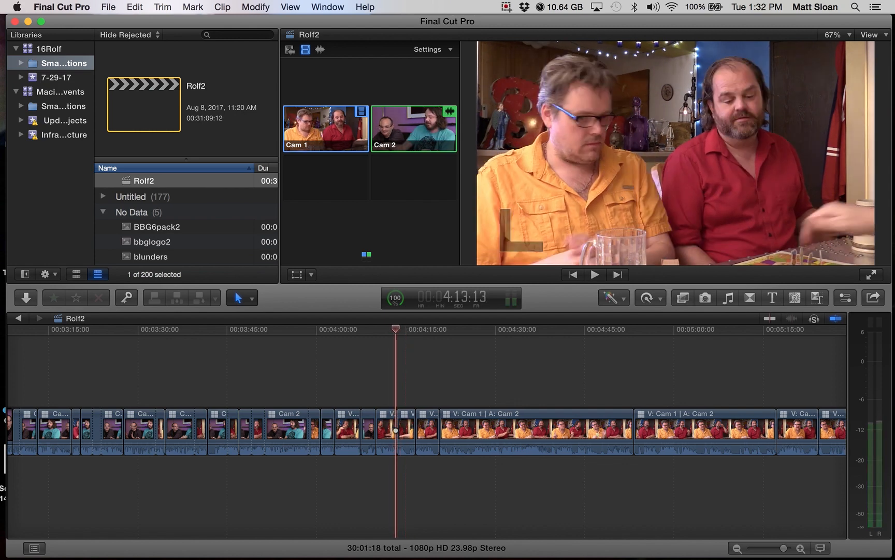
{"action": "key", "text": "2"}
{"action": "key", "text": "space"}
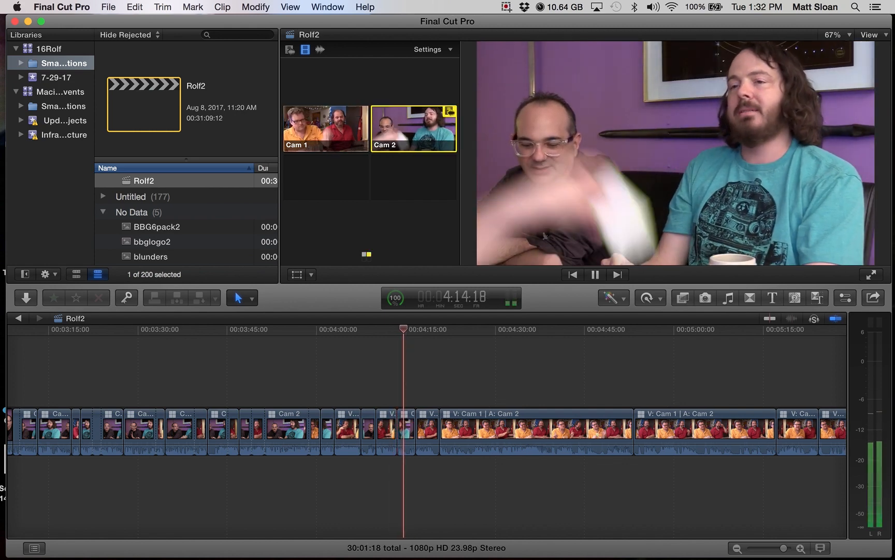
Step: Extend the start of the Cam 1 clip at about 00:04:16 by 23 frames and trim it back by 17 frames
{"action": "key", "text": "1"}
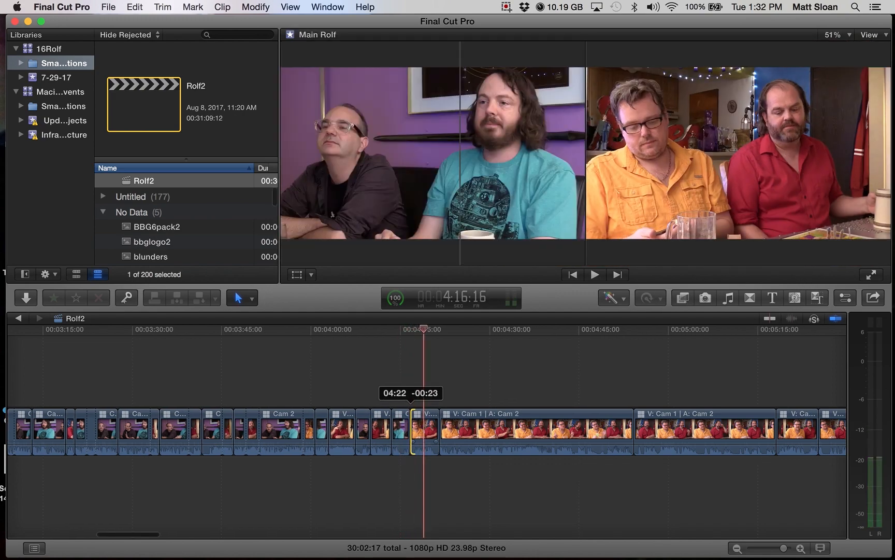
{"action": "left_click_drag", "start_coordinate": [411, 430], "coordinate": [411, 430]}
{"action": "left_click", "coordinate": [408, 378]}
{"action": "key", "text": "space"}
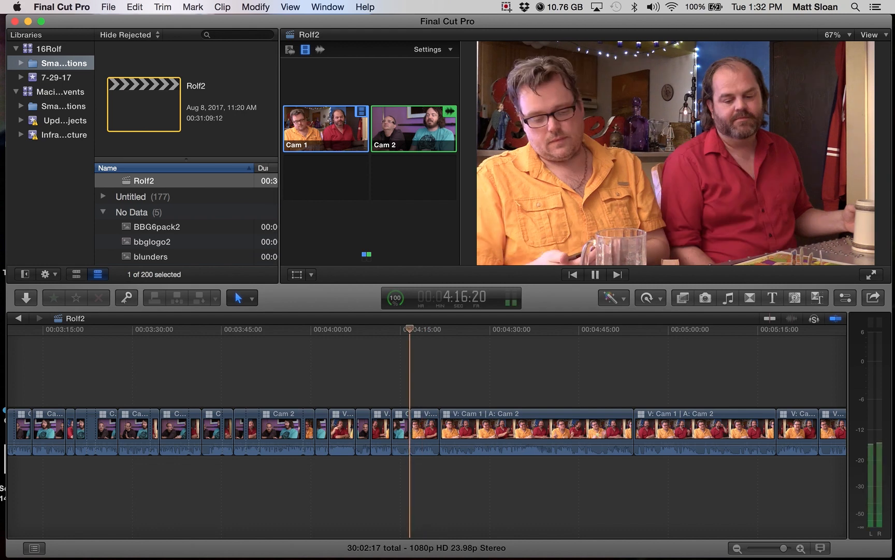
{"action": "key", "text": "space"}
{"action": "key", "text": "space"}
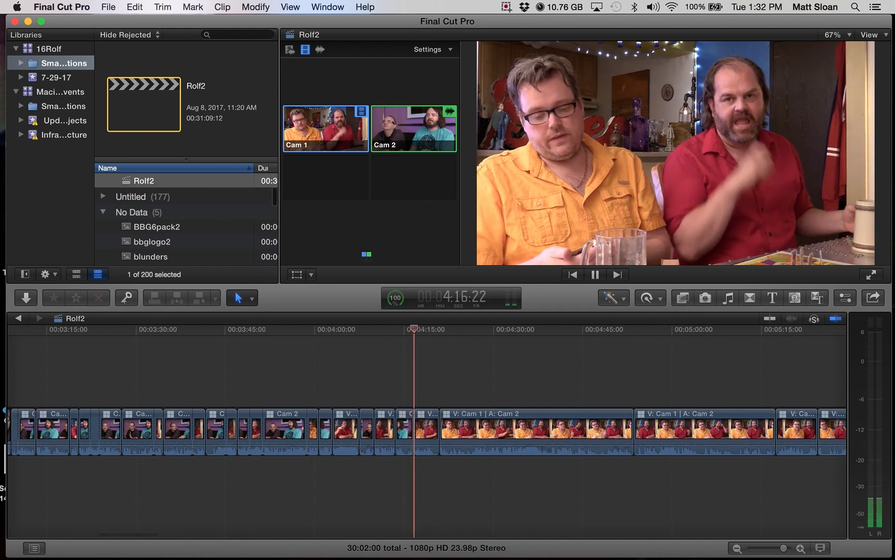
Step: Cut to Cam 2 at about 00:04:18 and trim 16 frames off the end of that Cam 2 clip
{"action": "key", "text": "space"}
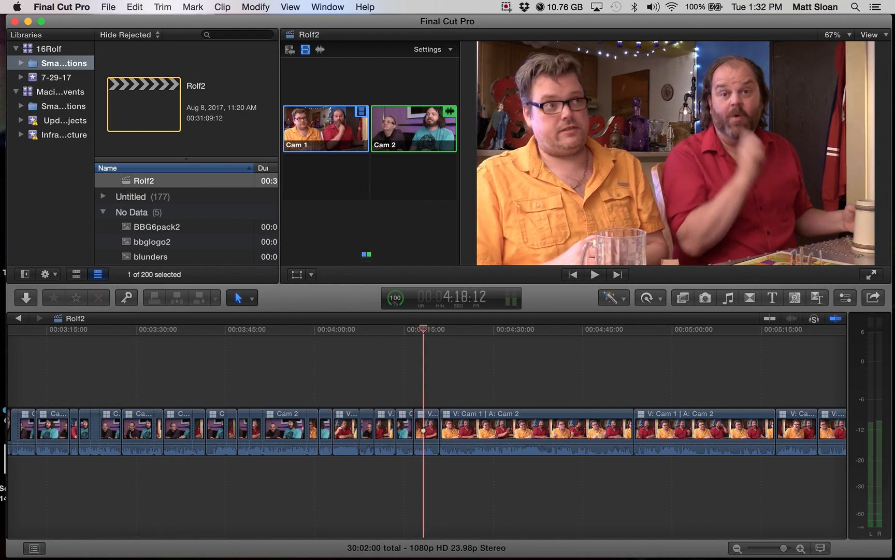
{"action": "key", "text": "space"}
{"action": "key", "text": "2"}
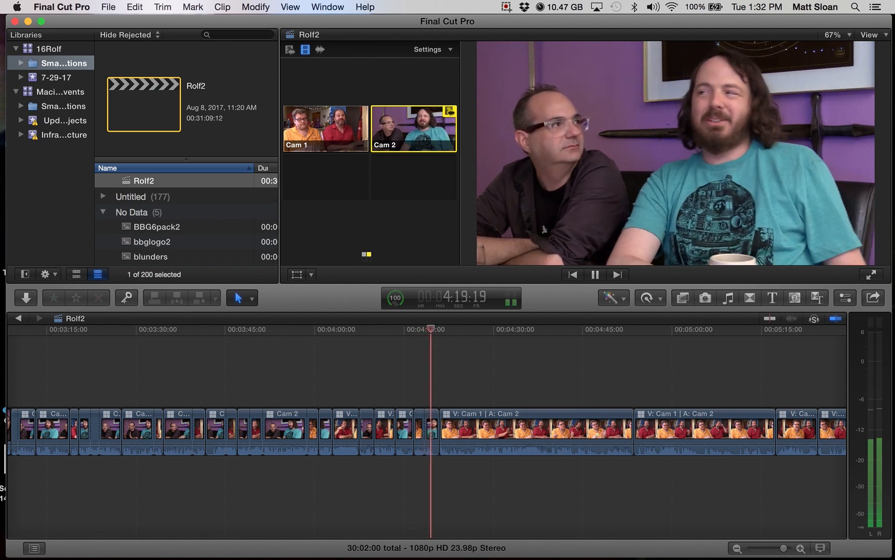
{"action": "key", "text": "1"}
{"action": "key", "text": "space"}
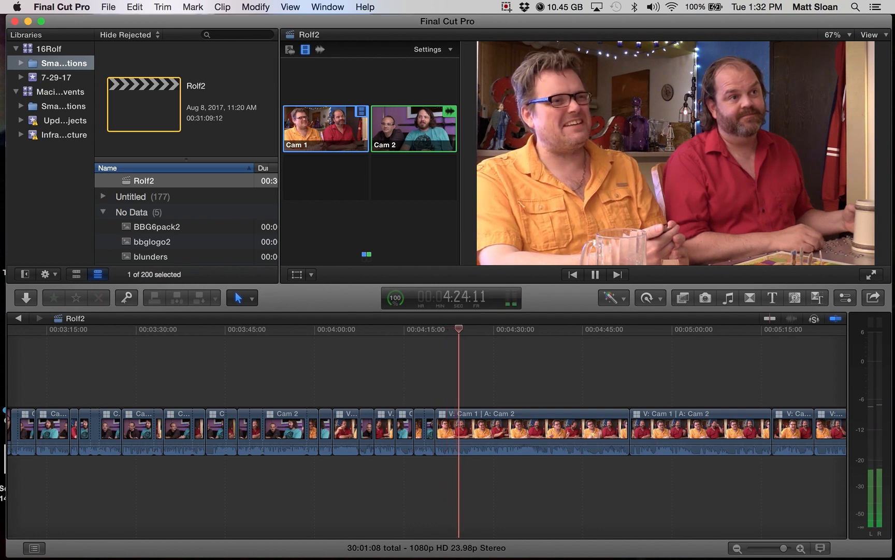
Step: Step back a few frames from 00:04:25:01 and cut from Cam 1 to Cam 2 there
{"action": "key", "text": "space"}
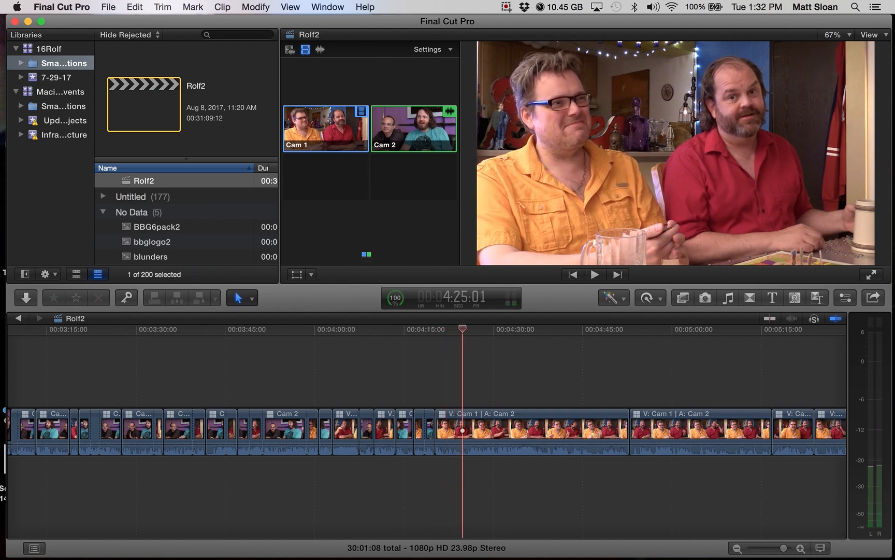
{"action": "key", "text": "Left"}
{"action": "key", "text": "Left"}
{"action": "key", "text": "Left"}
{"action": "key", "text": "2"}
{"action": "key", "text": "space"}
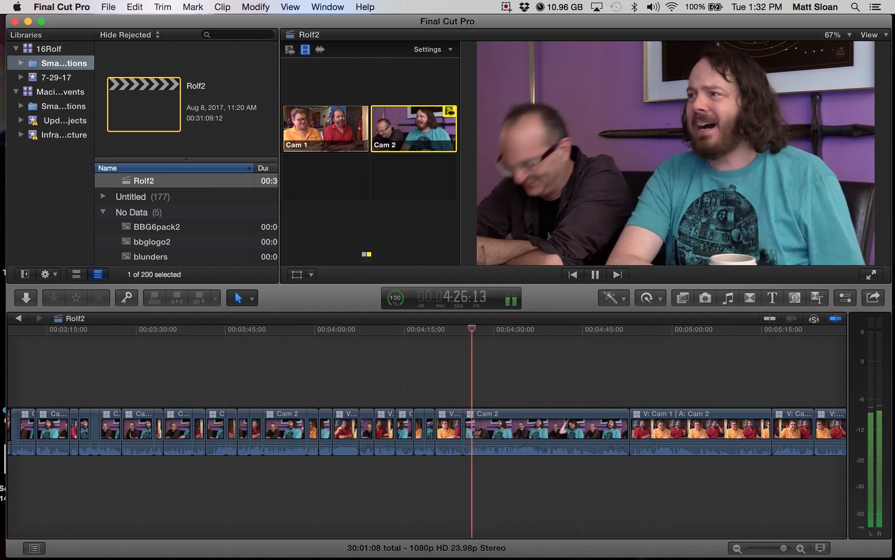
Step: Review the Cam 2 reaction after 00:04:25, cut to Cam 1 at about 00:04:28 and replay from 00:04:30
{"action": "key", "text": "space"}
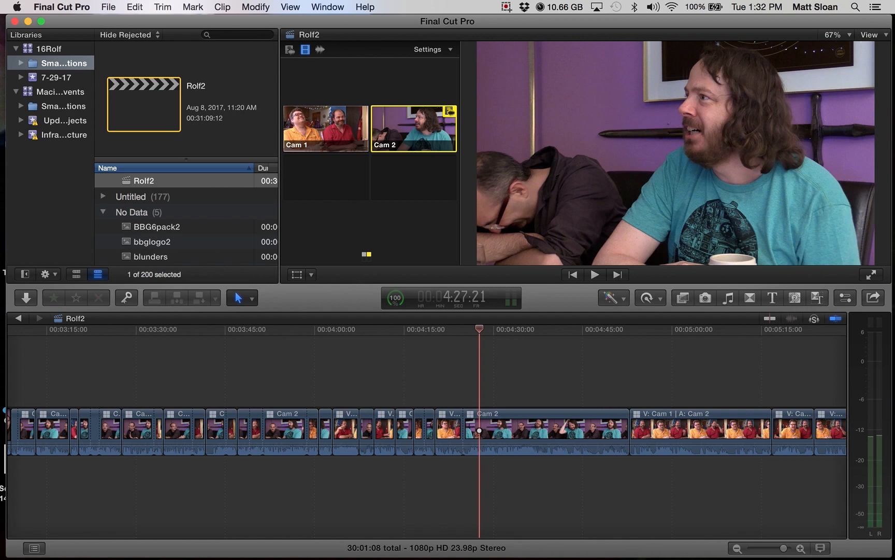
{"action": "key", "text": "space"}
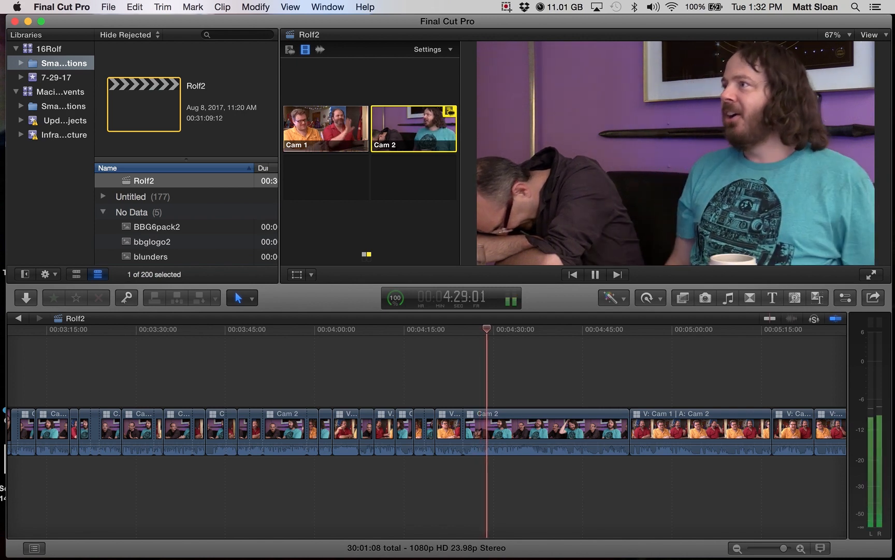
{"action": "key", "text": "space"}
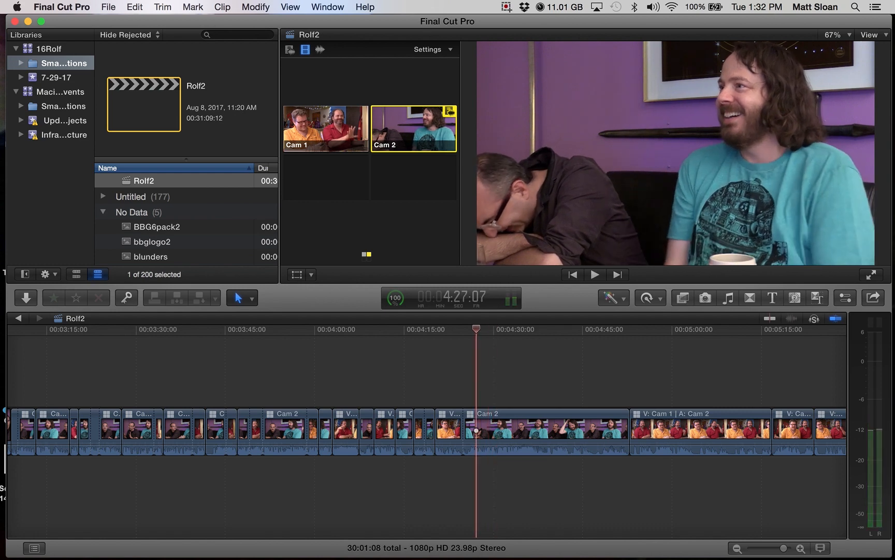
{"action": "key", "text": "space"}
{"action": "key", "text": "1"}
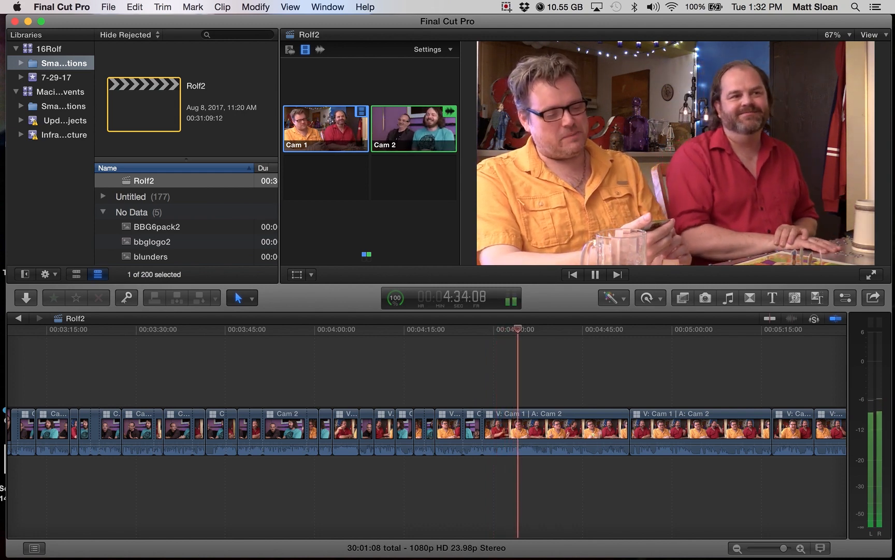
{"action": "left_click", "coordinate": [492, 329]}
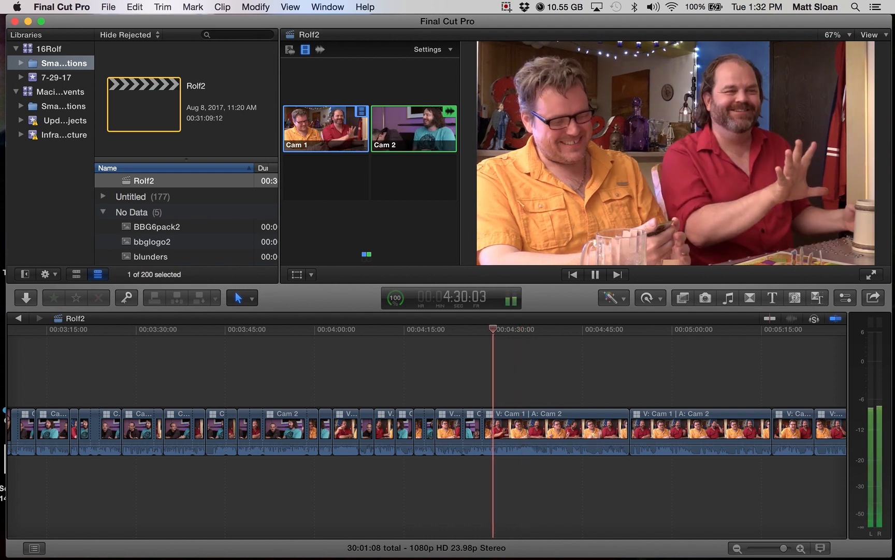
Step: Review the Cam 1 clip from about 00:04:28 and cut to Cam 2 at about 00:04:30:15
{"action": "key", "text": "space"}
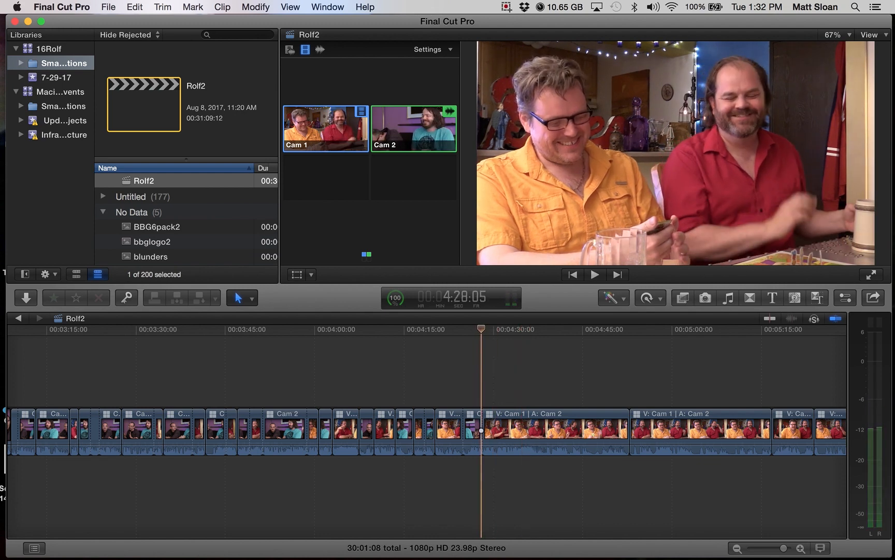
{"action": "key", "text": "space"}
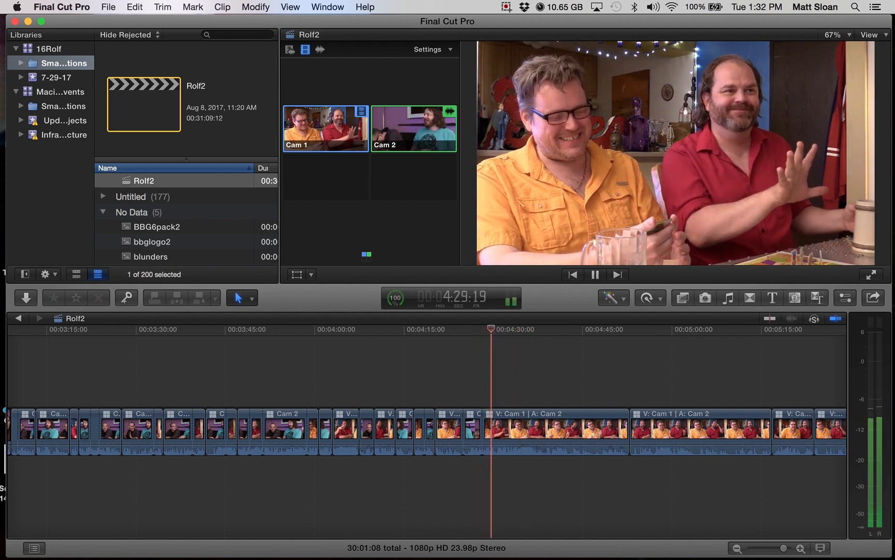
{"action": "key", "text": "space"}
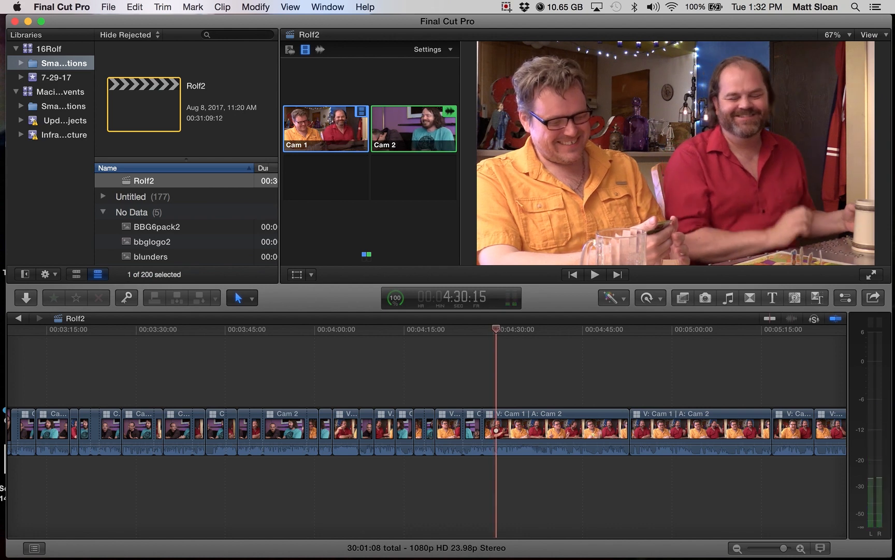
{"action": "key", "text": "2"}
{"action": "key", "text": "space"}
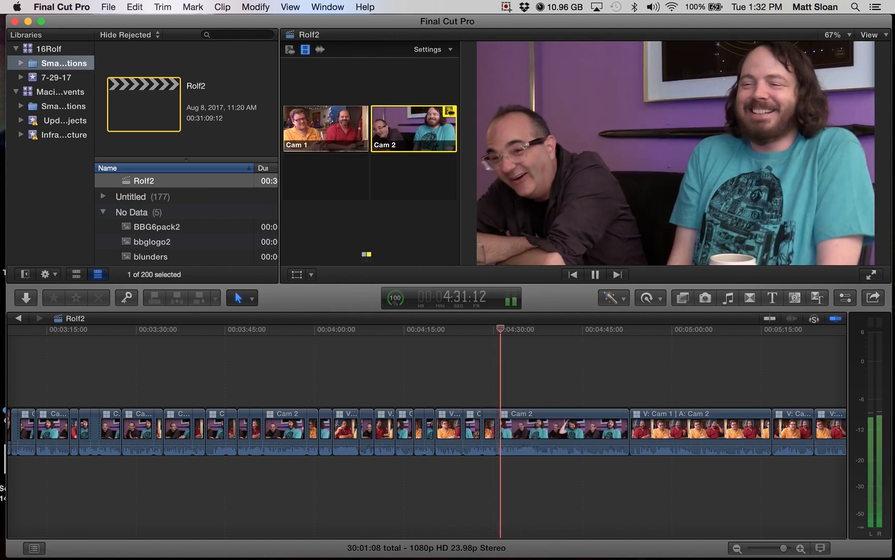
Step: Replay the start of the Cam 2 reaction and cut back to Cam 1 at about 00:04:31:17
{"action": "key", "text": "Up"}
{"action": "key", "text": "space"}
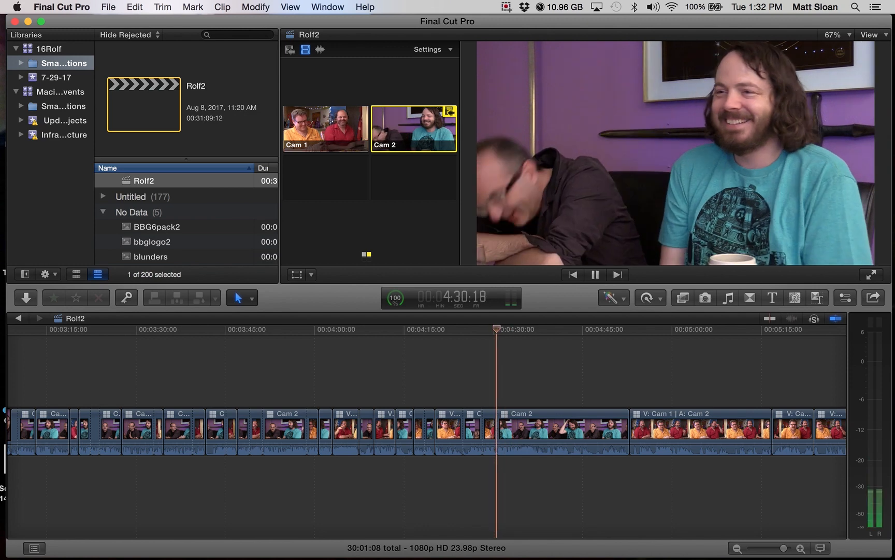
{"action": "key", "text": "space"}
{"action": "key", "text": "alt+1"}
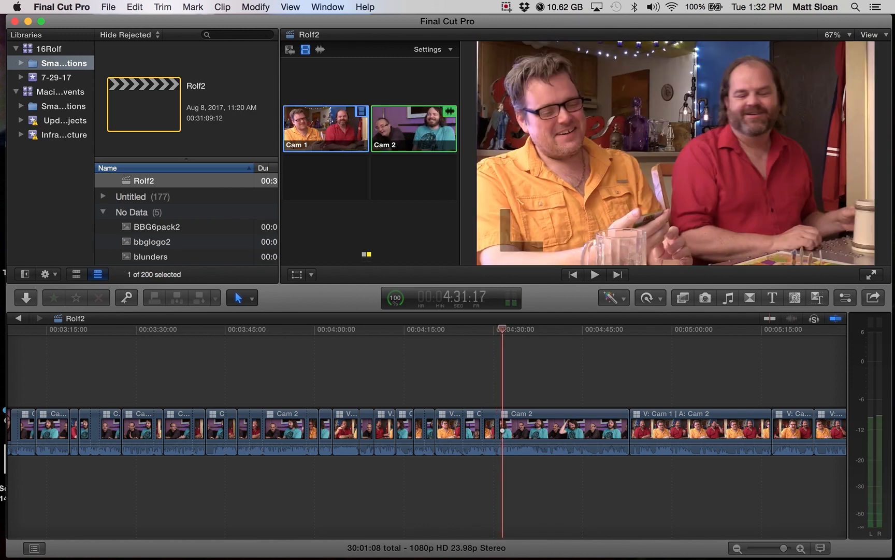
Step: Trim the start of the Cam 1 clip at 00:04:31:17 to about 00:04:33:04, replay it and trim a further 8 frames off
{"action": "key", "text": "space"}
{"action": "key", "text": "space"}
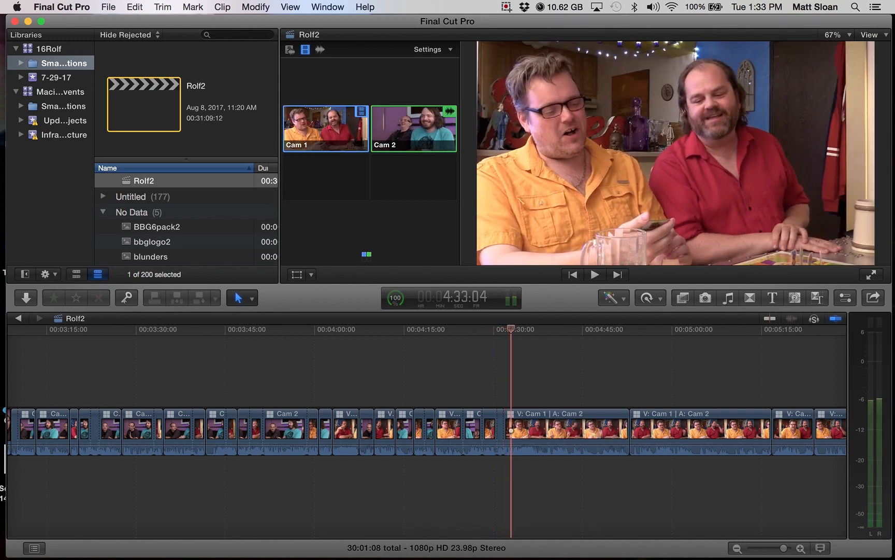
{"action": "key", "text": "alt+["}
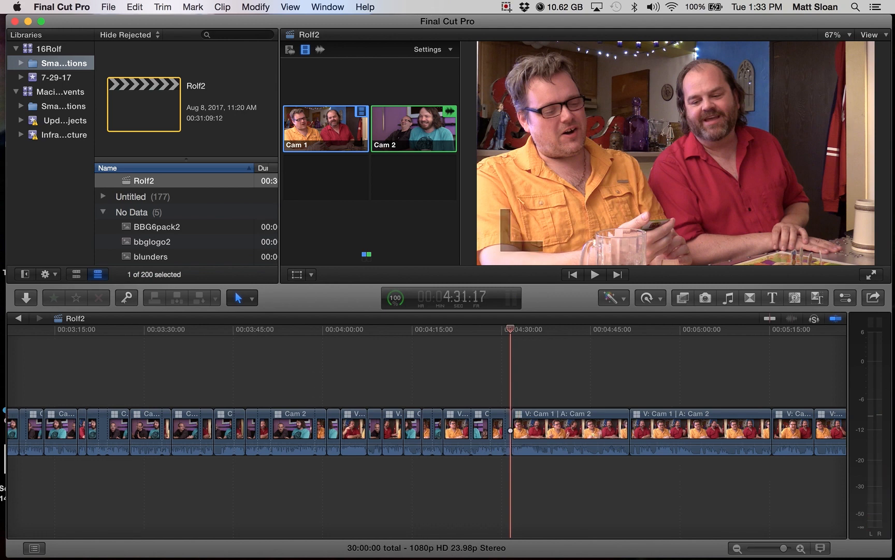
{"action": "key", "text": "space"}
{"action": "key", "text": "space"}
{"action": "key", "text": "Up"}
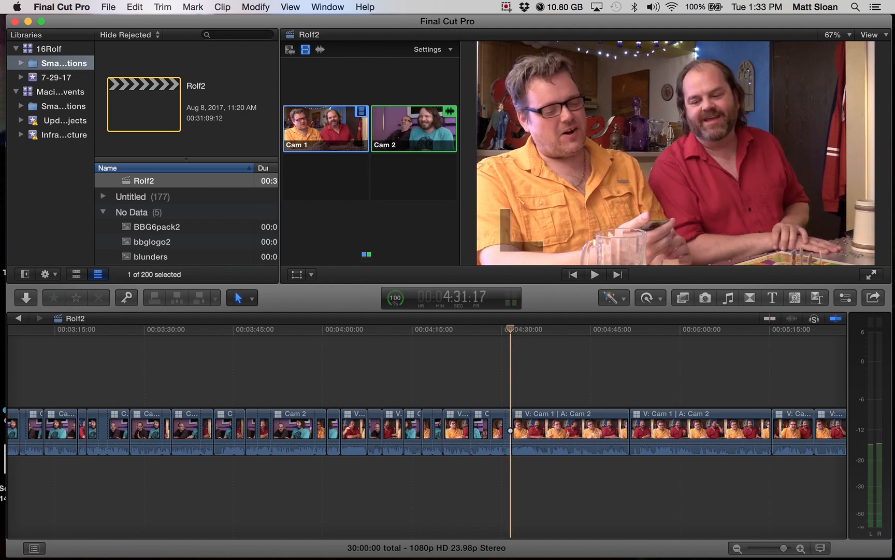
{"action": "key", "text": "space"}
{"action": "key", "text": "alt+["}
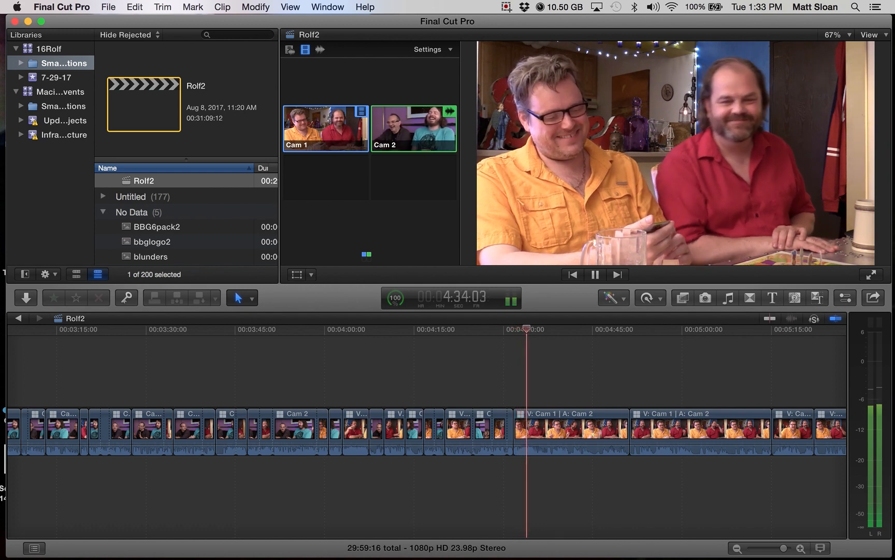
Step: Split the Cam 1 clip at about 00:04:36 and trim the start of its second part to 00:04:37:10
{"action": "key", "text": "space"}
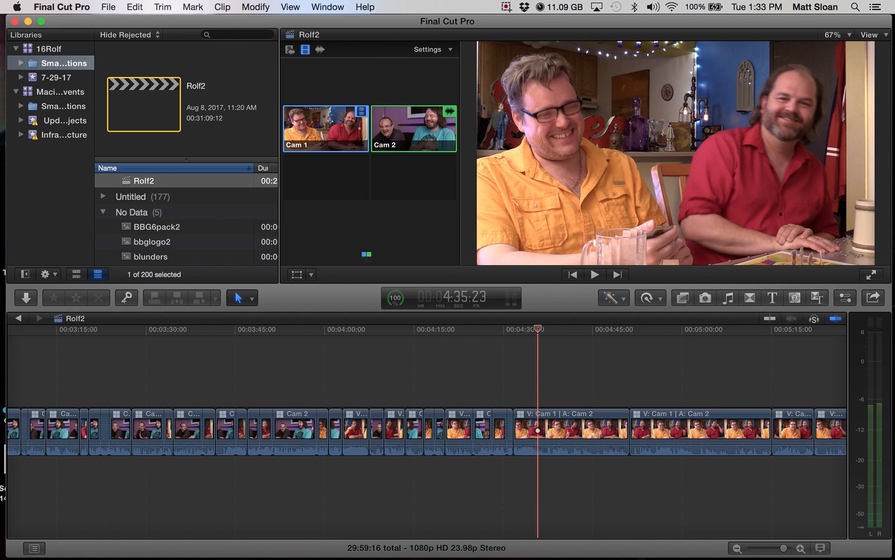
{"action": "key", "text": "space"}
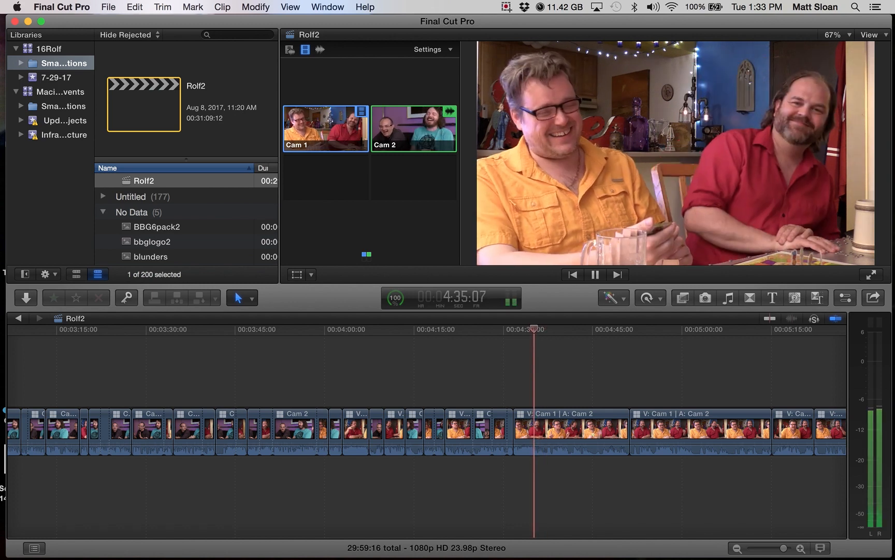
{"action": "key", "text": "space"}
{"action": "key", "text": "super+b"}
{"action": "key", "text": "space"}
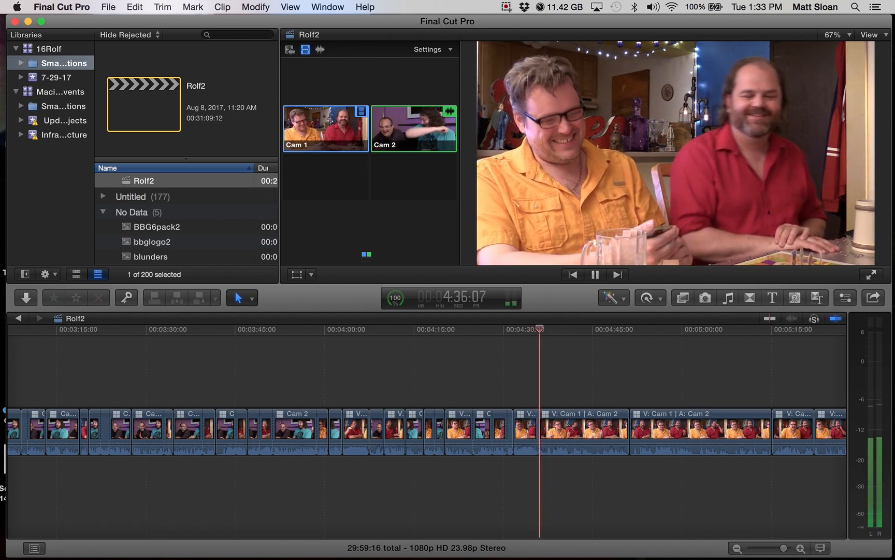
{"action": "key", "text": "space"}
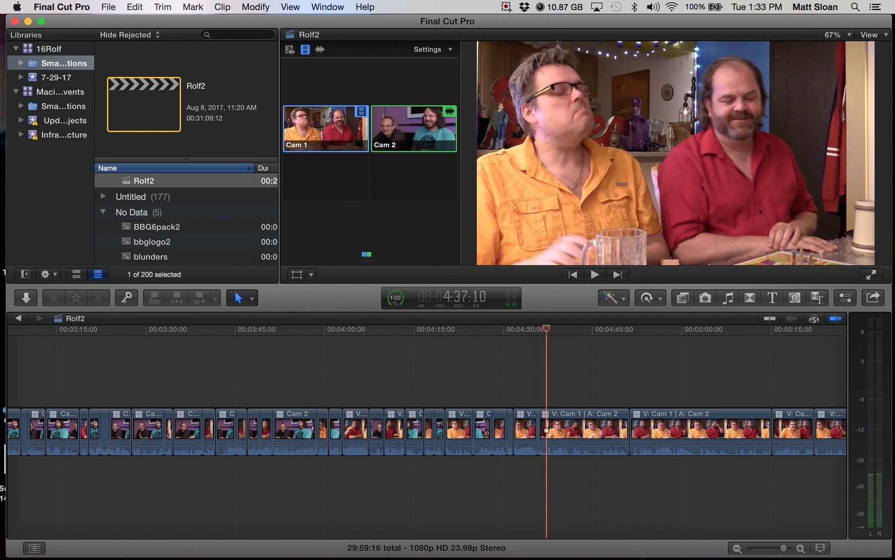
{"action": "key", "text": "shift+question"}
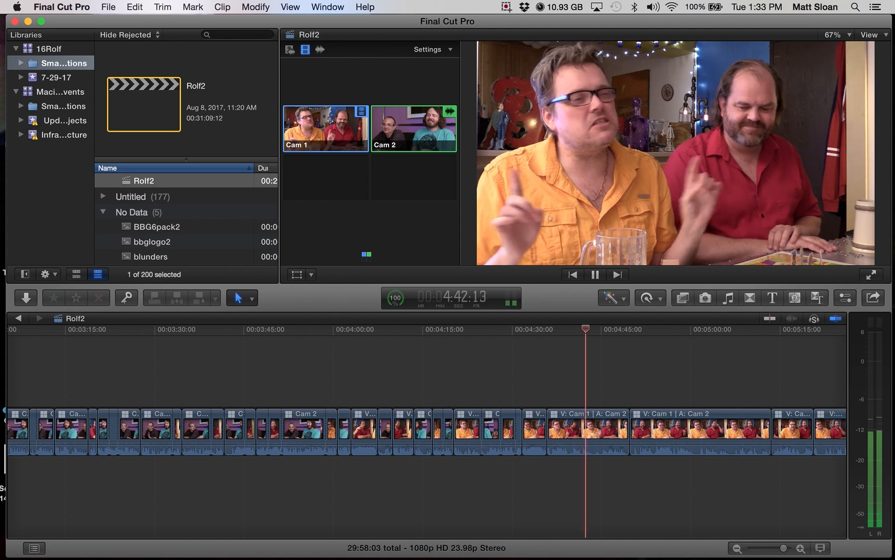
Step: Split the Cam 1 clip at about 00:04:41:19 and trim the end of its second part to 00:04:47:03
{"action": "key", "text": "space"}
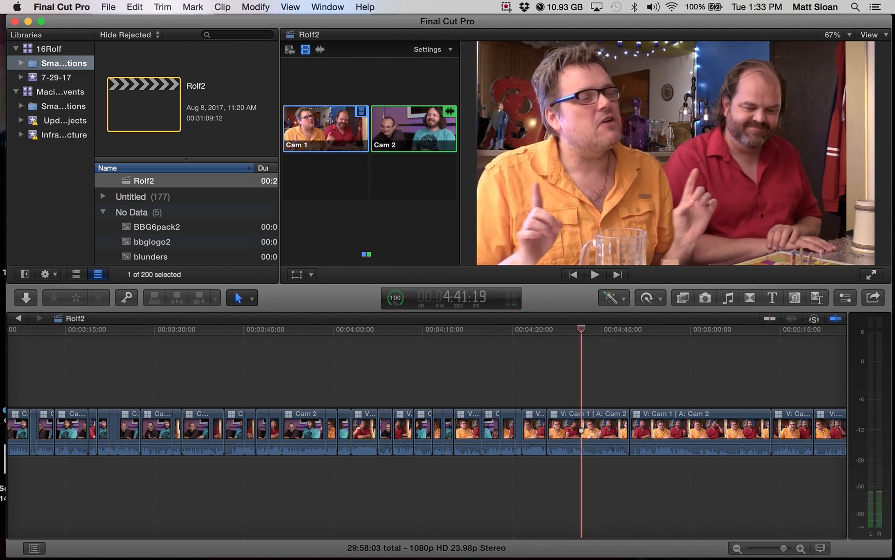
{"action": "key", "text": "space"}
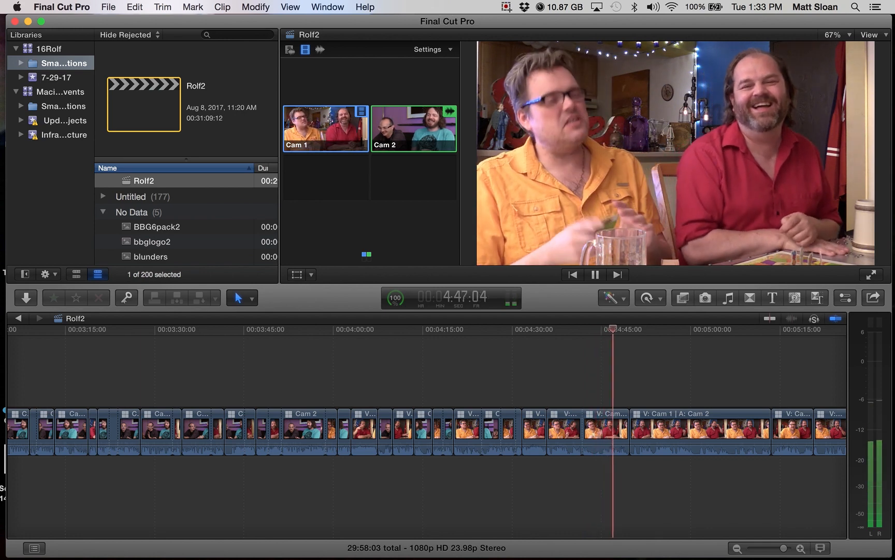
{"action": "key", "text": "space"}
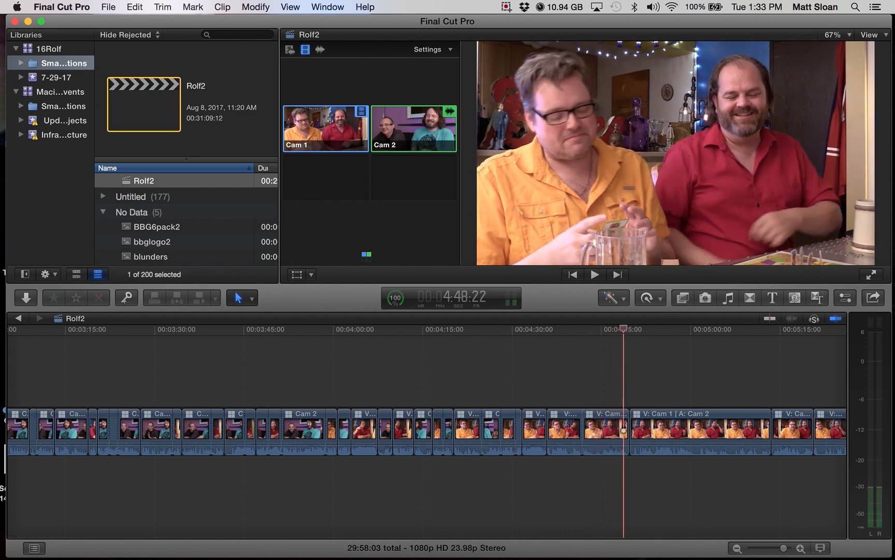
{"action": "left_click", "coordinate": [607, 329]}
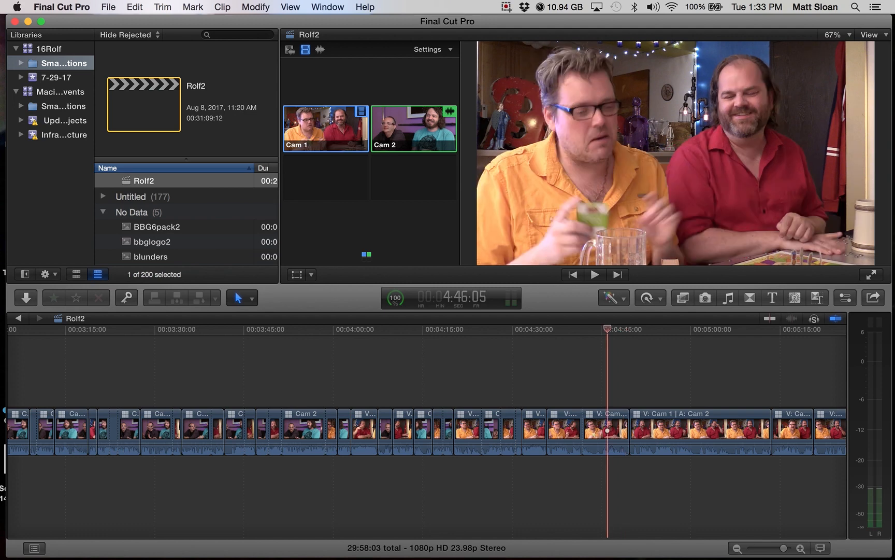
{"action": "key", "text": "space"}
{"action": "left_click", "coordinate": [607, 329]}
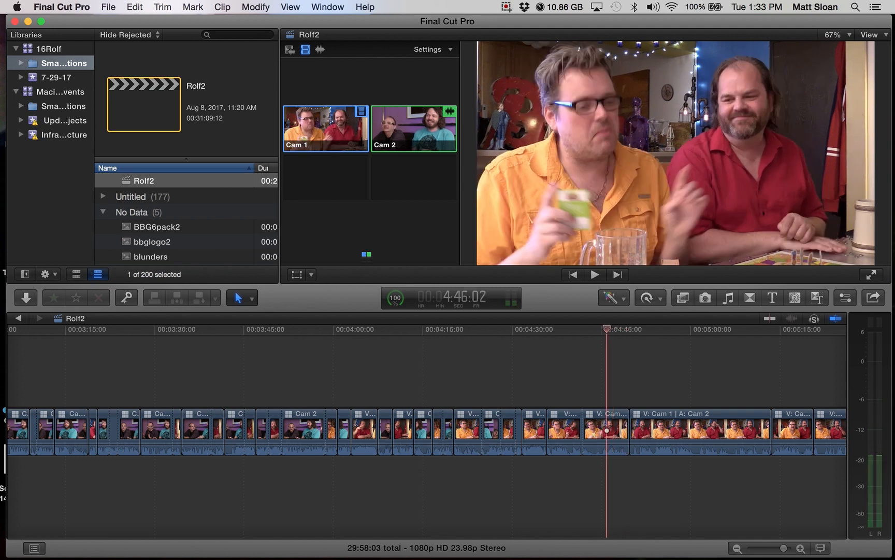
{"action": "key", "text": "space"}
{"action": "key", "text": "space"}
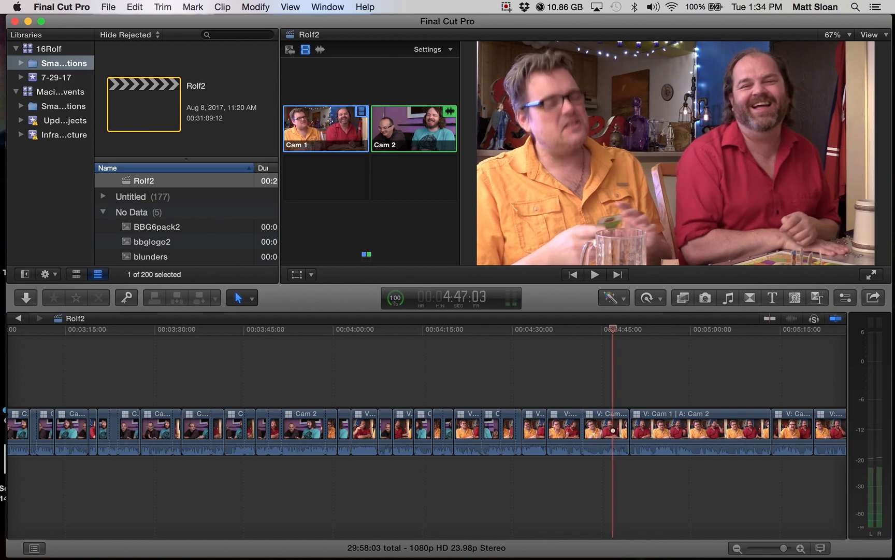
{"action": "key", "text": "alt+bracketright"}
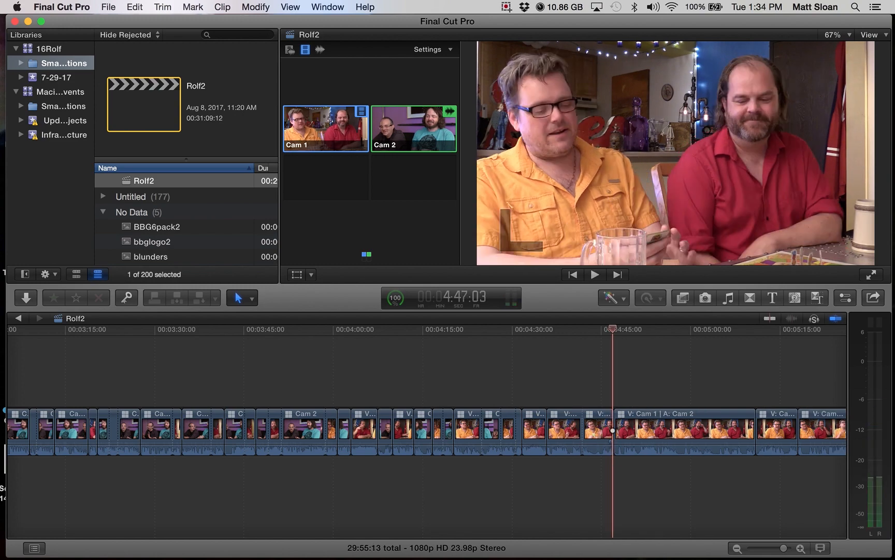
Step: Rejoin the two Cam 1 clips split at about 00:04:41:19 and play on from 00:04:47:03
{"action": "left_click_drag", "start_coordinate": [582, 430], "coordinate": [613, 430]}
{"action": "key", "text": "space"}
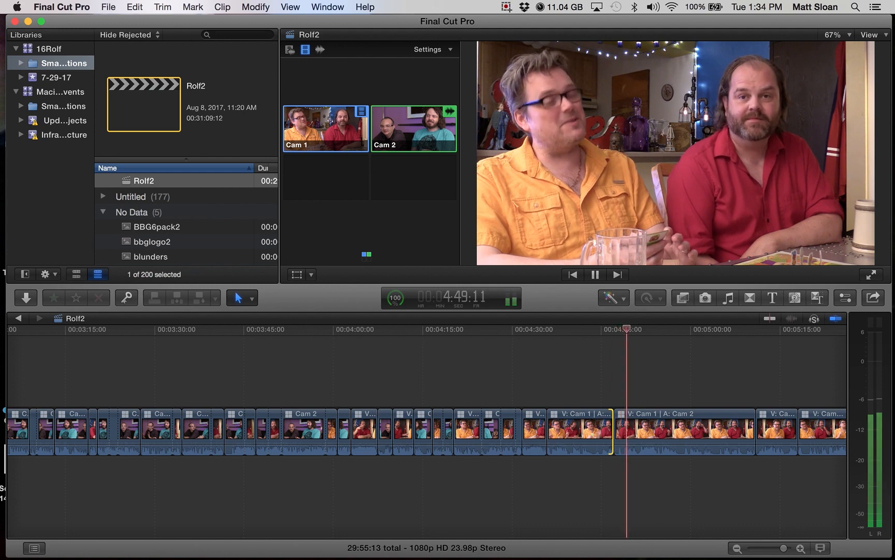
Step: Trim the start of the clip after 00:04:47:03 to 00:04:47:16 and switch that clip to Cam 2
{"action": "key", "text": "Up"}
{"action": "key", "text": "space"}
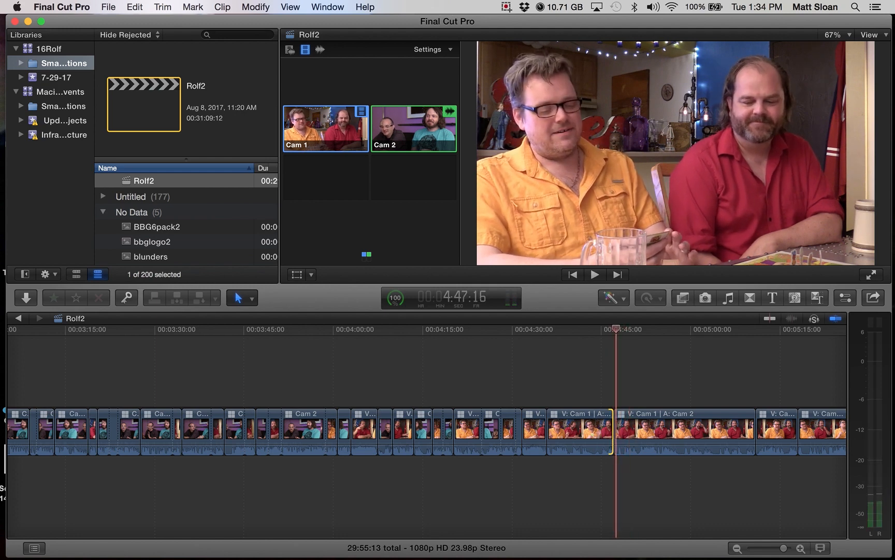
{"action": "key", "text": "2"}
{"action": "key", "text": "space"}
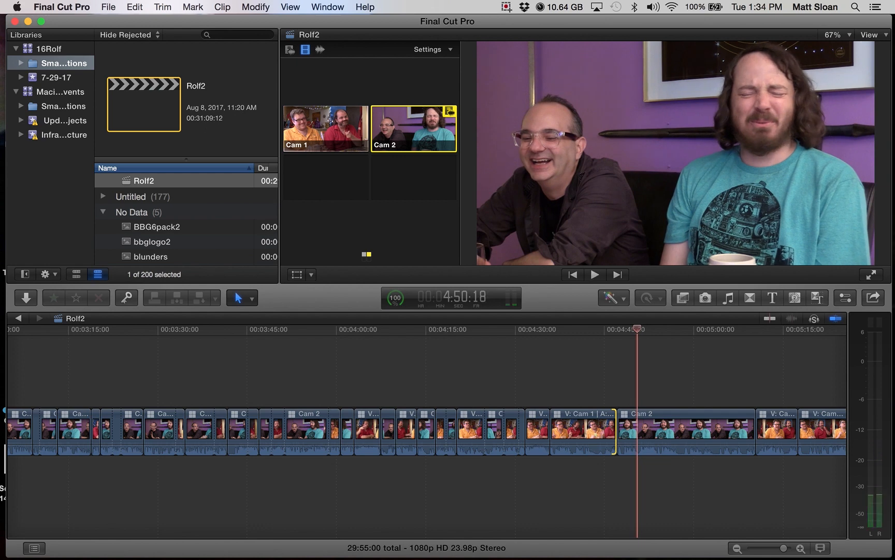
Step: Cut to Cam 1 at about 00:04:50:18 and split that Cam 1 clip at 00:04:57:07
{"action": "key", "text": "1"}
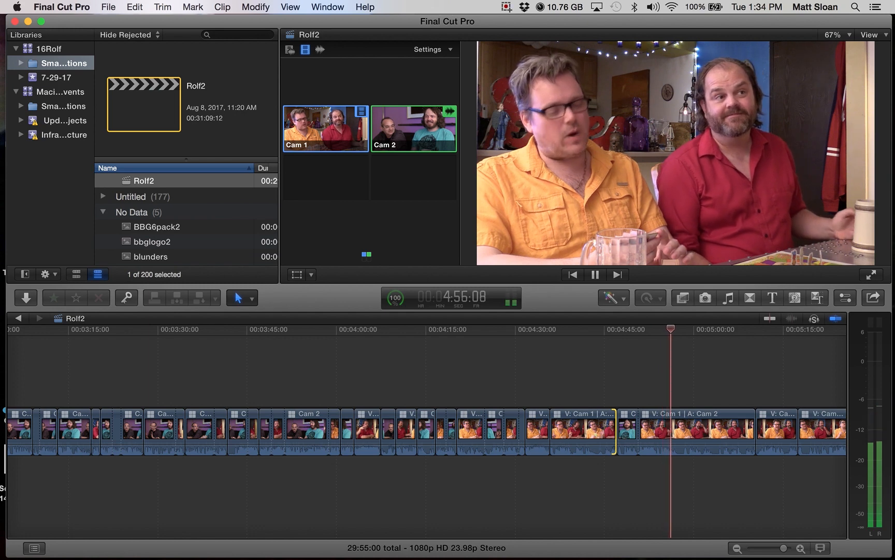
{"action": "key", "text": "space"}
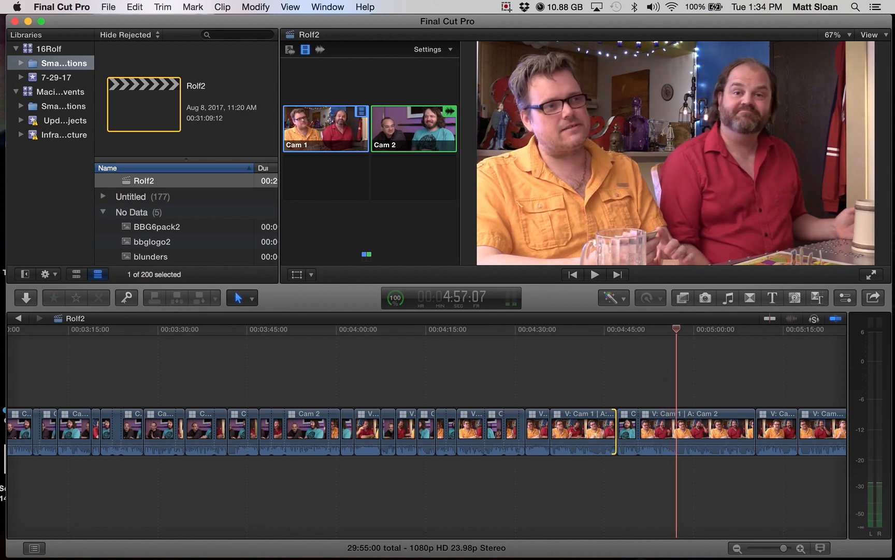
{"action": "key", "text": "super+b"}
{"action": "key", "text": "space"}
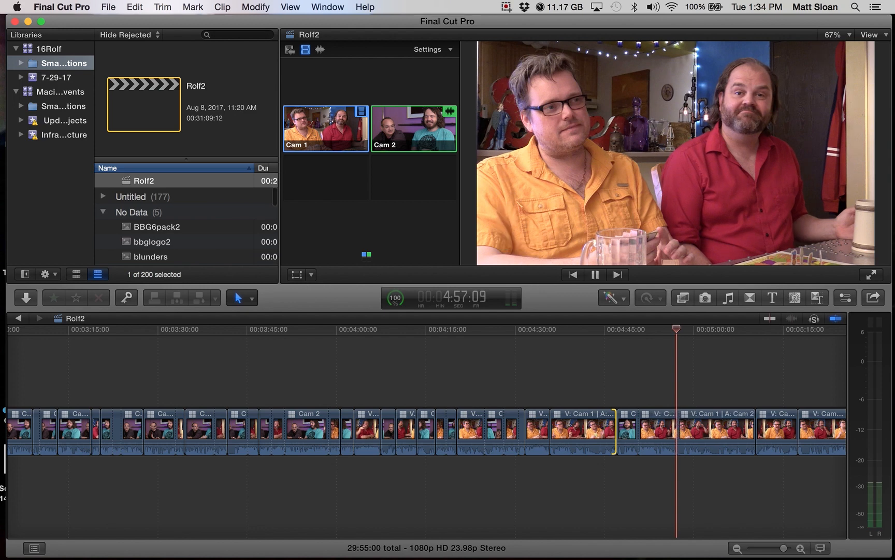
Step: Trim about one second off the start of the clip following the 00:04:57:07 cut and switch that clip to Cam 2
{"action": "key", "text": "space"}
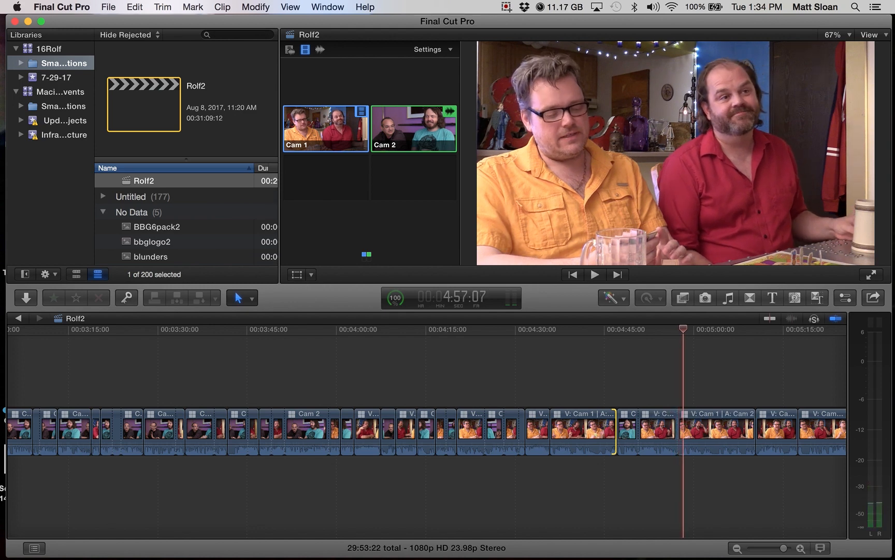
{"action": "key", "text": "space"}
{"action": "key", "text": "space"}
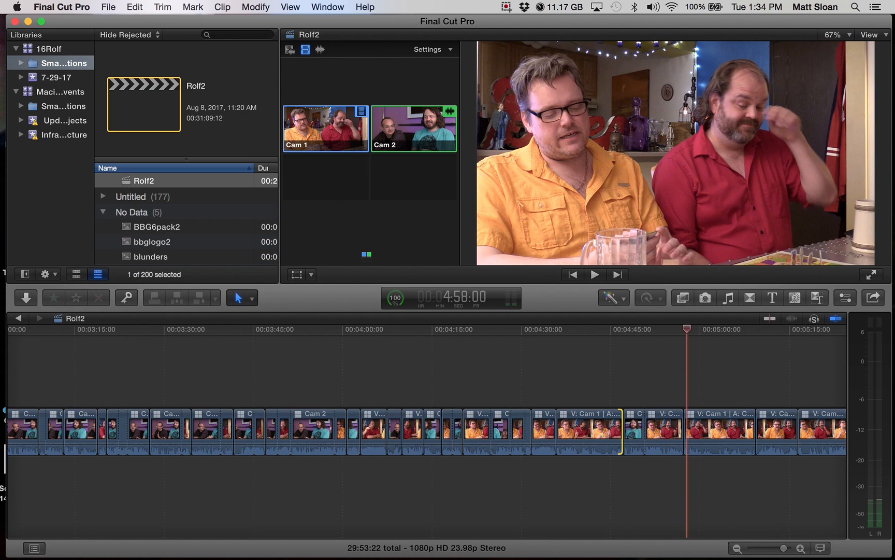
{"action": "key", "text": "2"}
{"action": "key", "text": "space"}
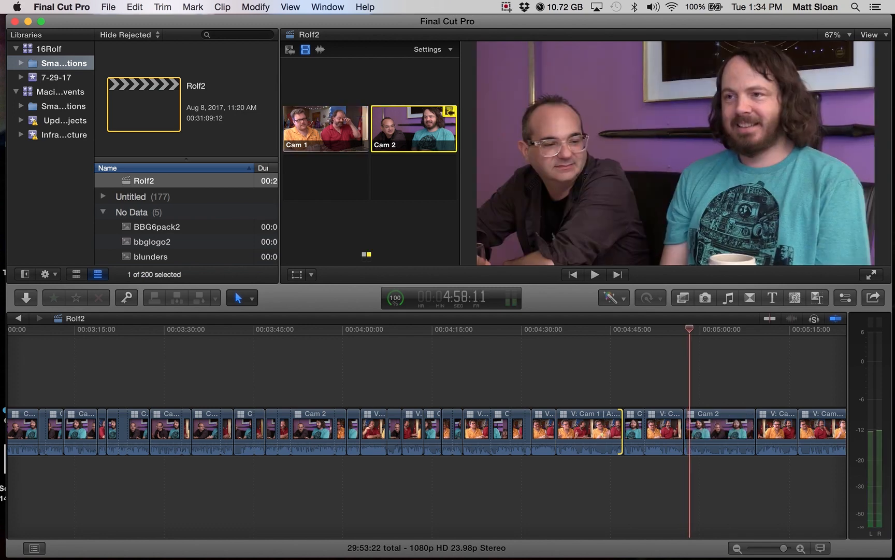
Step: Play the Cam 2 clip, cut to Cam 1 at about 00:05:02:07 and review the following seconds
{"action": "key", "text": "space"}
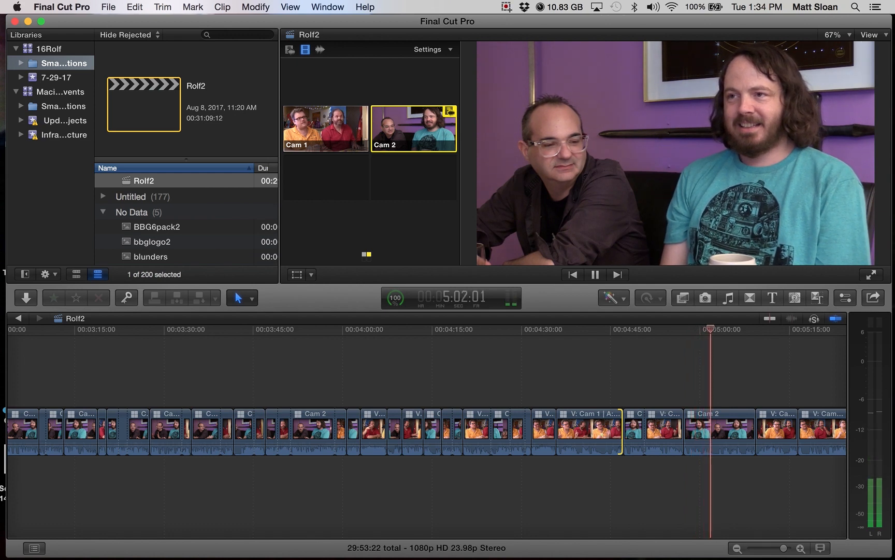
{"action": "key", "text": "space"}
{"action": "key", "text": "1"}
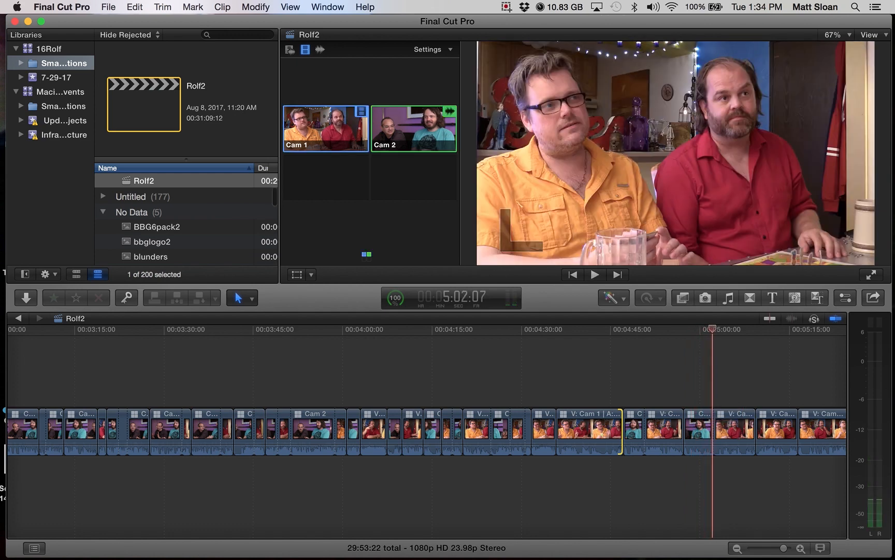
{"action": "key", "text": "space"}
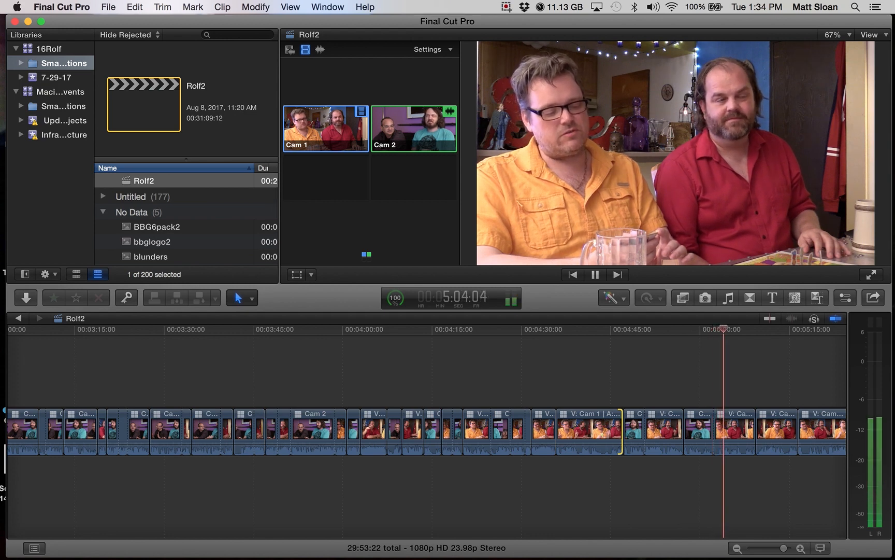
{"action": "key", "text": "space"}
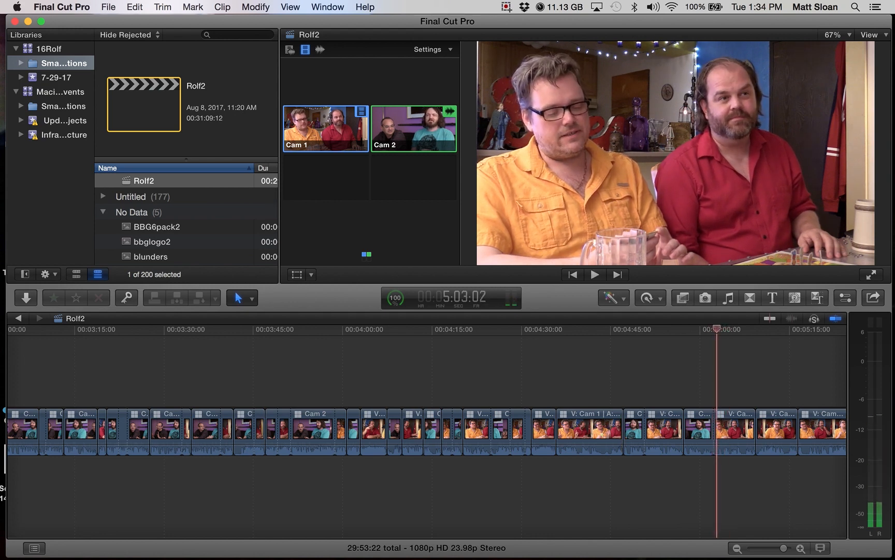
Step: Trim the start of the Cam 1 clip to 00:05:03:02 and play the sequence through to about 00:05:11
{"action": "key", "text": "alt+["}
{"action": "key", "text": "space"}
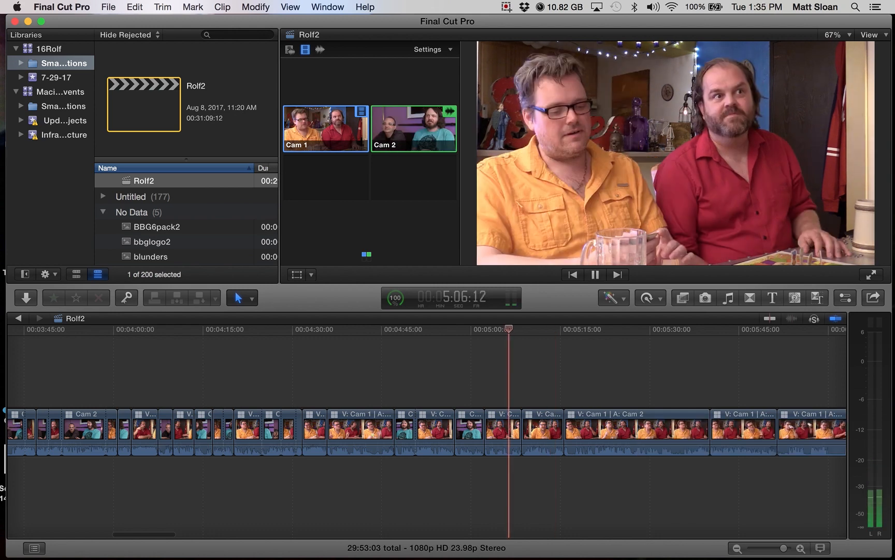
{"action": "key", "text": "2"}
{"action": "key", "text": "space"}
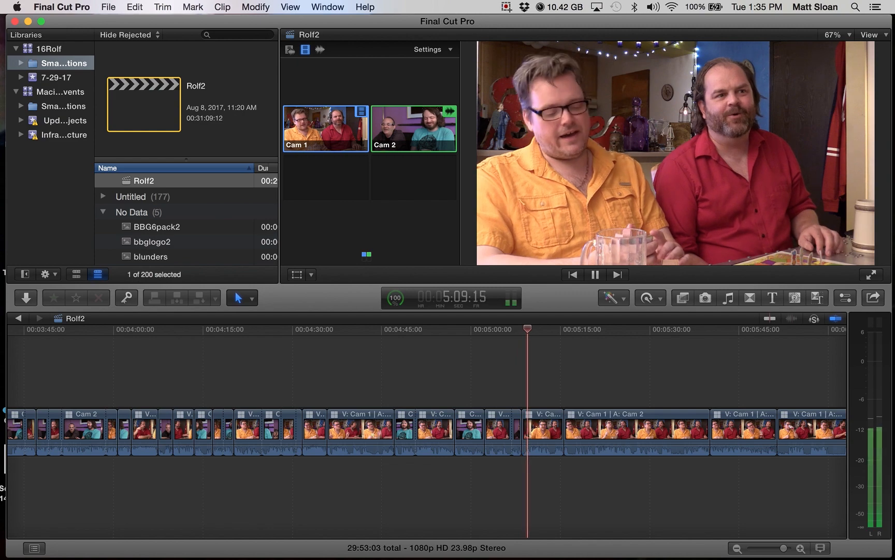
{"action": "key", "text": "space"}
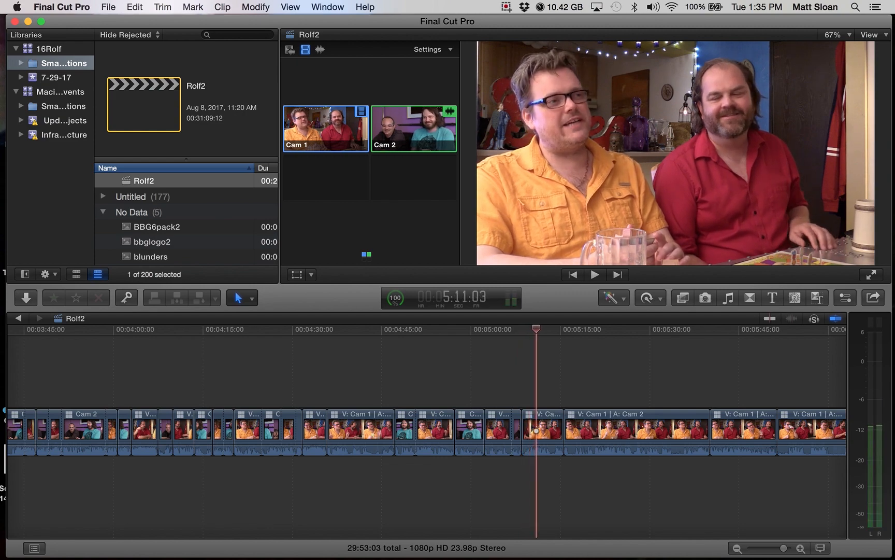
Step: Trim the start of the clip following the cut at about 00:05:08:13, switch that clip to Cam 2 and play it
{"action": "left_click_drag", "start_coordinate": [512, 430], "coordinate": [521, 430]}
{"action": "key", "text": "Up"}
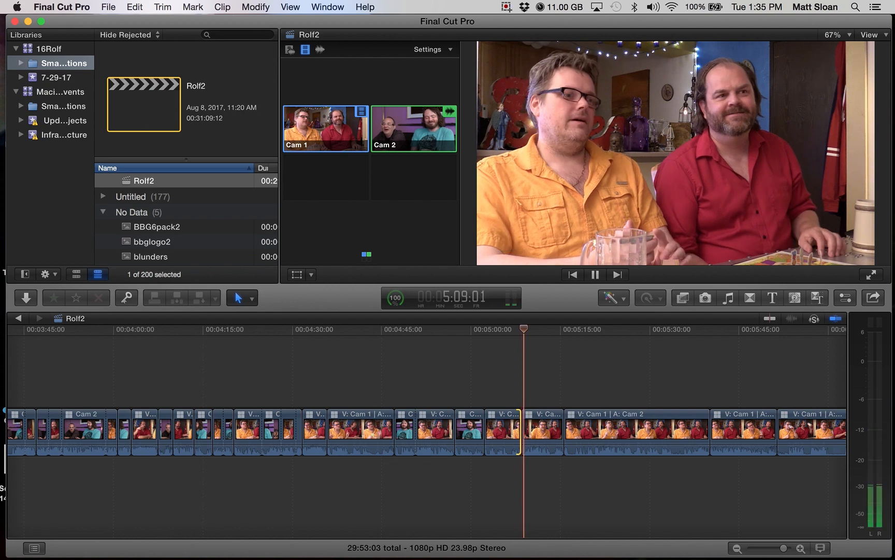
{"action": "key", "text": "space"}
{"action": "key", "text": "alt+["}
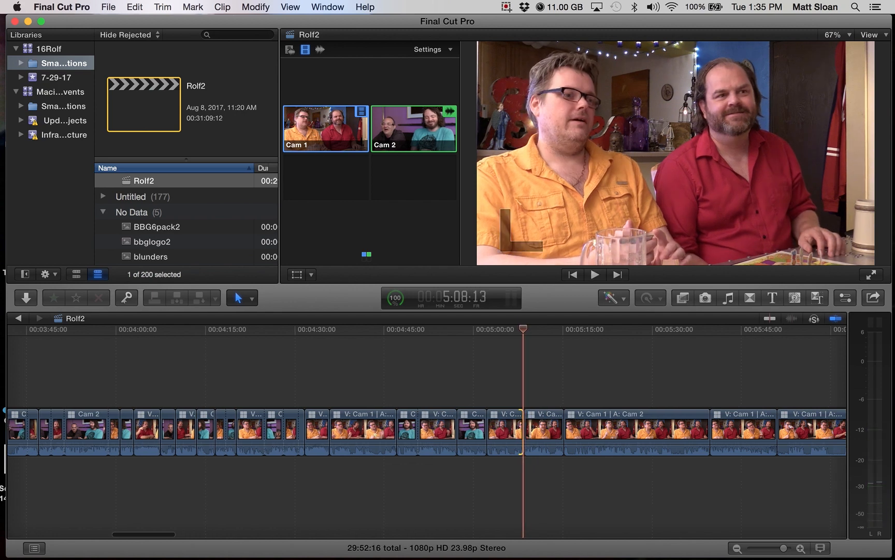
{"action": "key", "text": "alt+2"}
{"action": "key", "text": "space"}
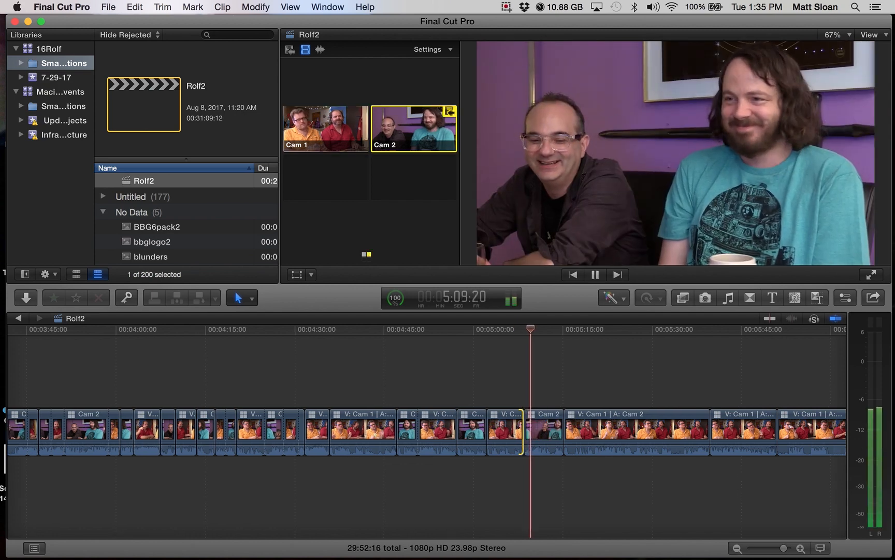
Step: Cut to Cam 1 at about 00:05:10 and trim about two seconds off the end of that Cam 1 clip
{"action": "key", "text": "1"}
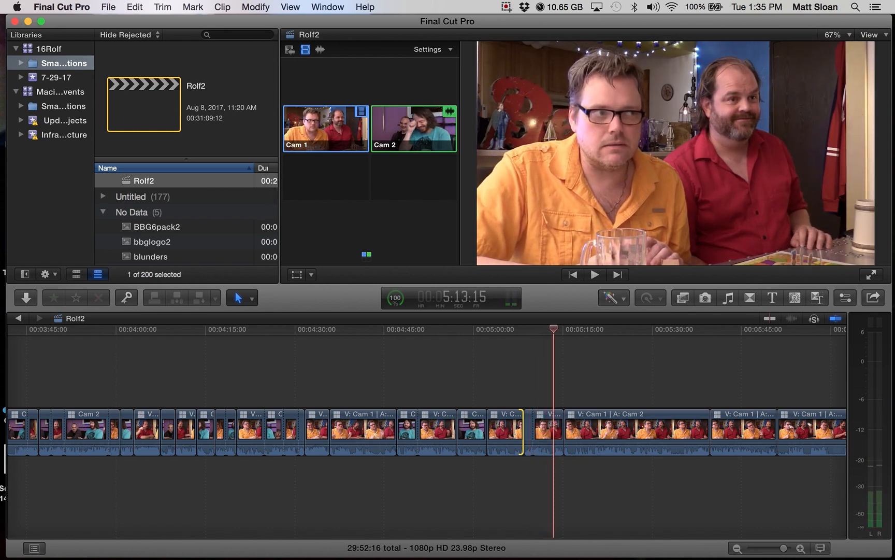
{"action": "key", "text": "shift+slash"}
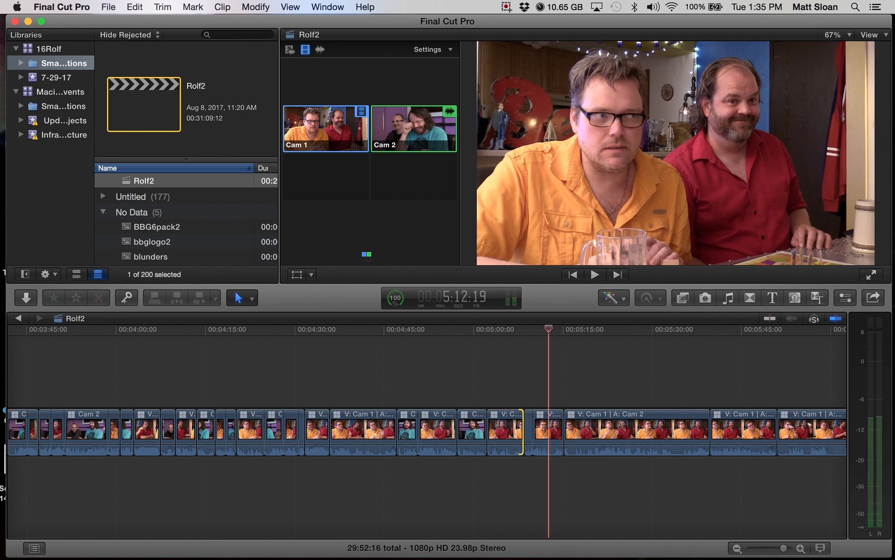
{"action": "key", "text": "space"}
{"action": "key", "text": "alt+bracketright"}
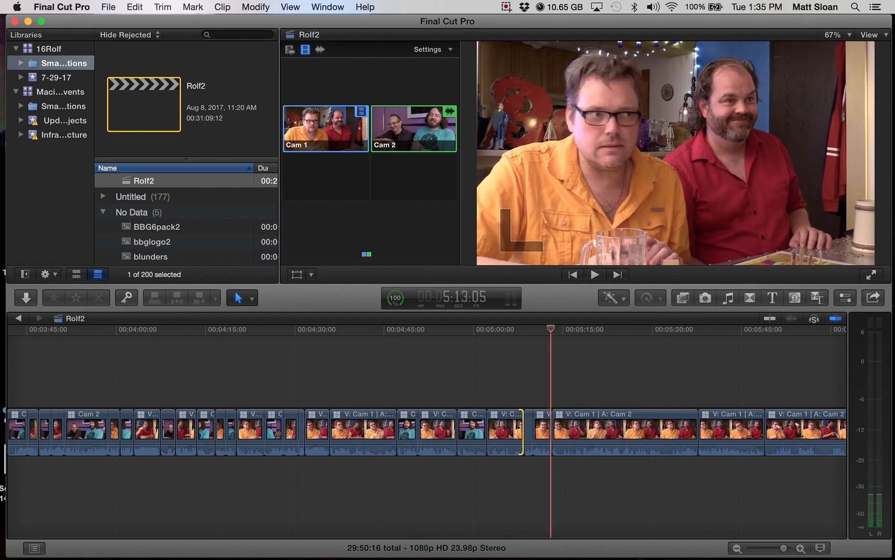
Step: Play across the trimmed join and readjust the edit point at about 00:05:13
{"action": "key", "text": "space"}
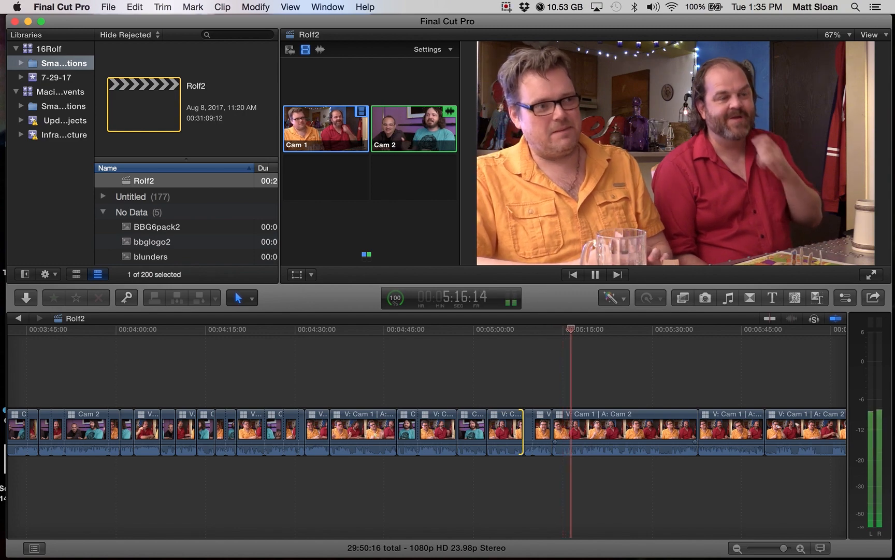
{"action": "key", "text": "space"}
{"action": "left_click_drag", "start_coordinate": [555, 432], "coordinate": [547, 432]}
{"action": "key", "text": "Up"}
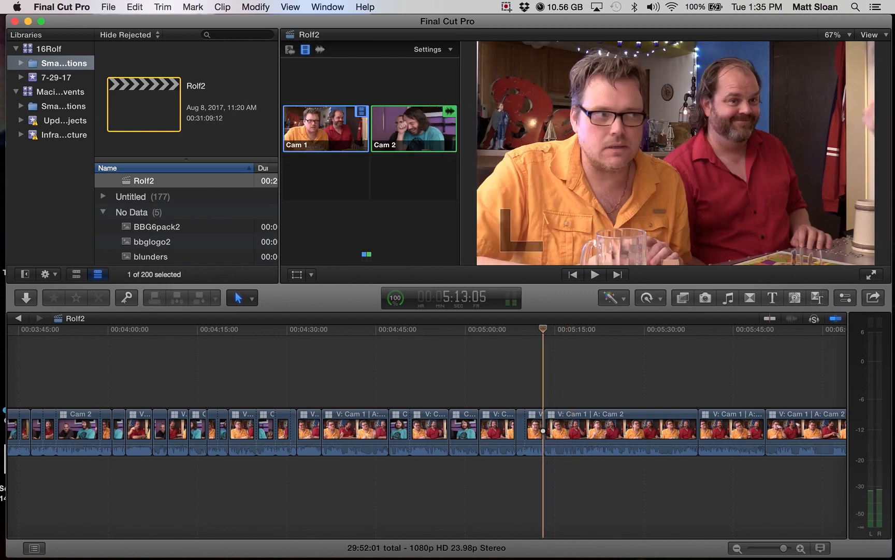
{"action": "key", "text": "space"}
{"action": "key", "text": "space"}
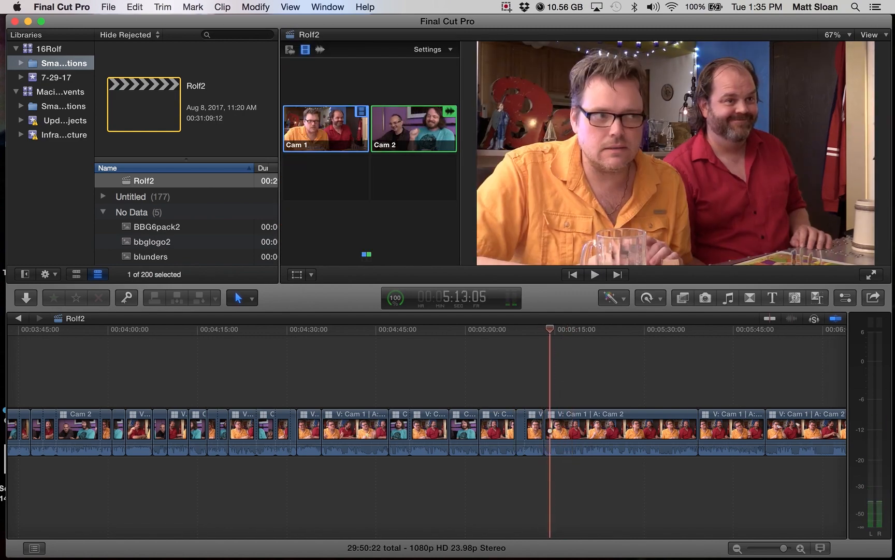
Step: Switch the clip following the 00:05:13 edit point to Cam 2 and replay it from its start
{"action": "key", "text": "l"}
{"action": "key", "text": "2"}
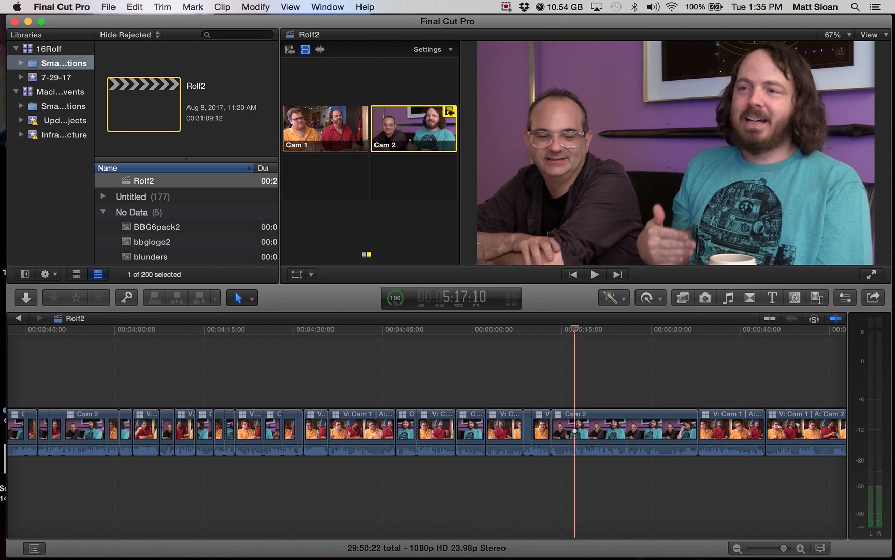
{"action": "key", "text": "Up"}
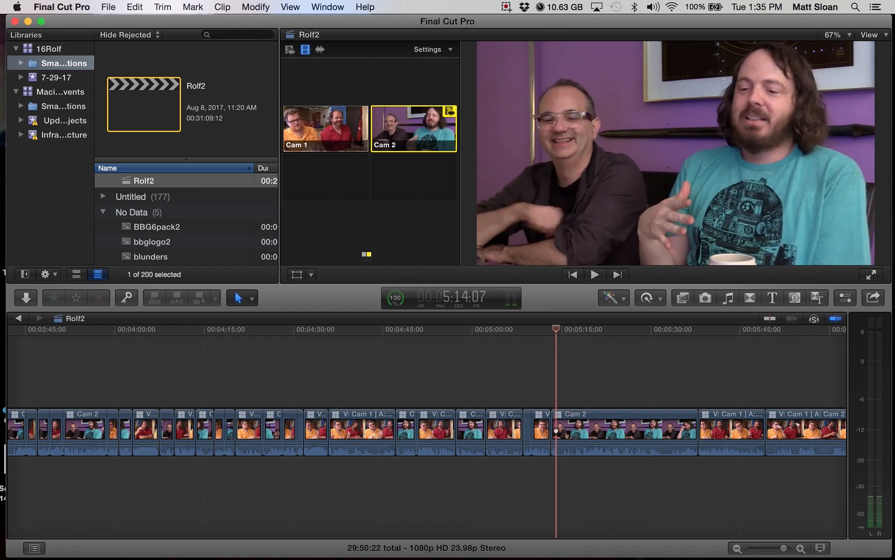
Step: Cut back to Cam 1 at about 00:05:14 and trim about one second off the start of that Cam 1 clip
{"action": "key", "text": "1"}
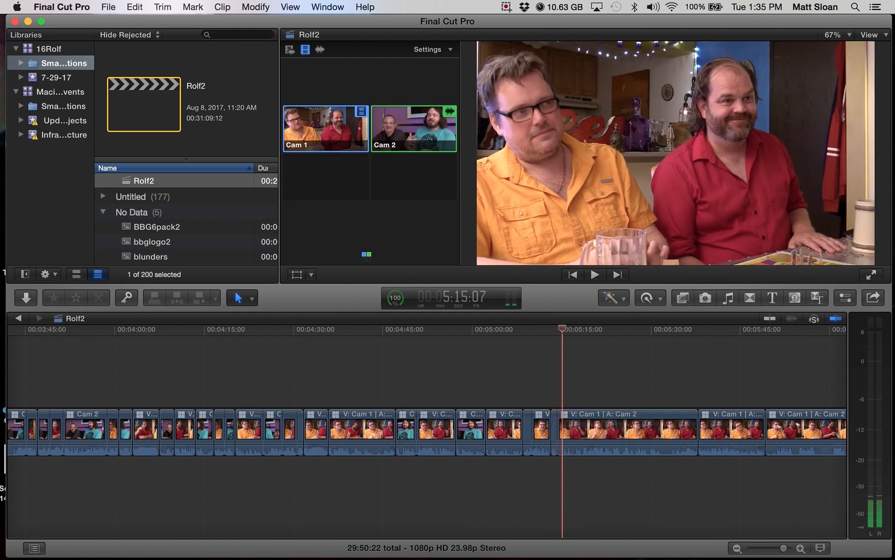
{"action": "key", "text": "alt+bracketleft"}
{"action": "key", "text": "space"}
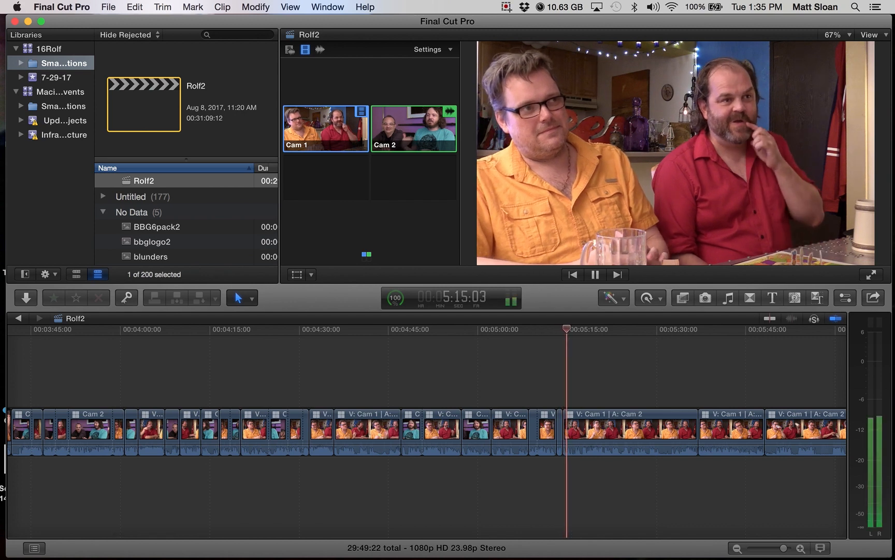
Step: Cut to Cam 2 at about 00:05:16 and back to Cam 1 at about 00:05:18
{"action": "key", "text": "space"}
{"action": "key", "text": "2"}
{"action": "key", "text": "space"}
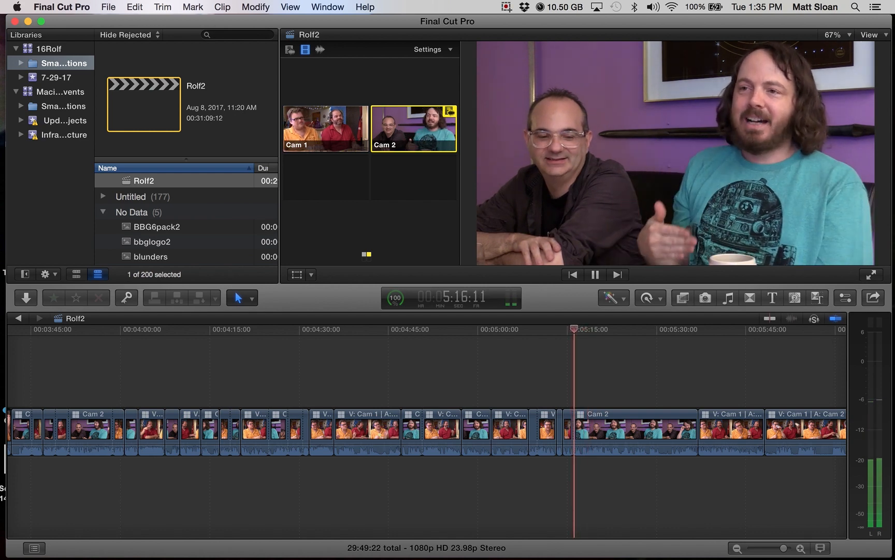
{"action": "key", "text": "1"}
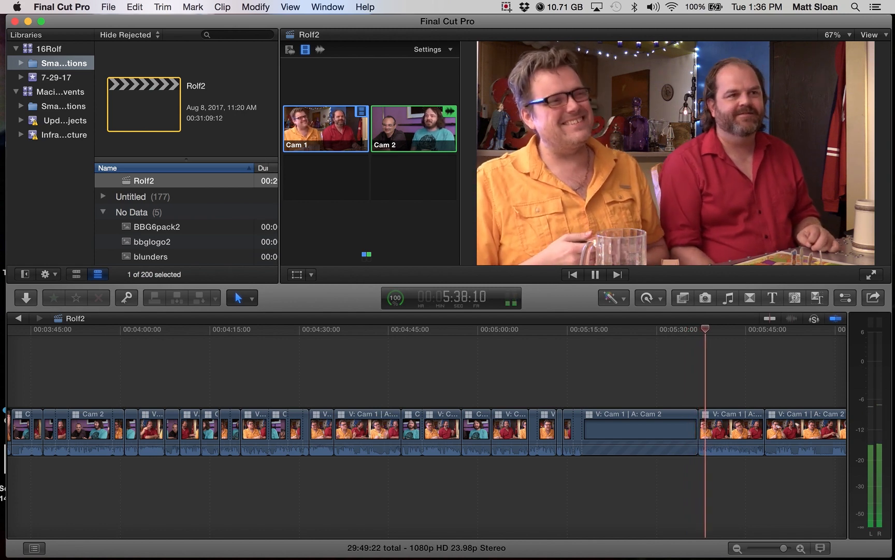
Step: Switch the clip starting at about 00:05:37 to Cam 2 and alternate Cam 1 and Cam 2 cuts, ending on Cam 1 at about 00:05:45
{"action": "key", "text": "2"}
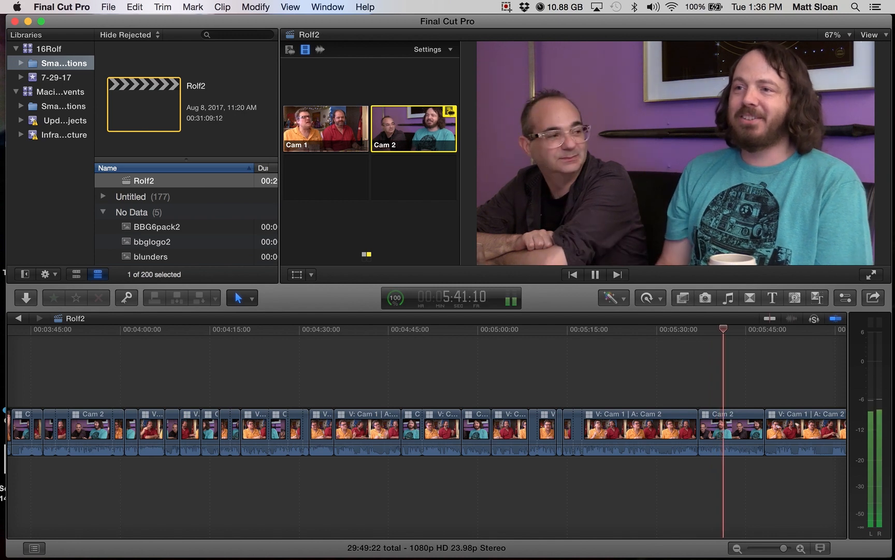
{"action": "key", "text": "alt+1"}
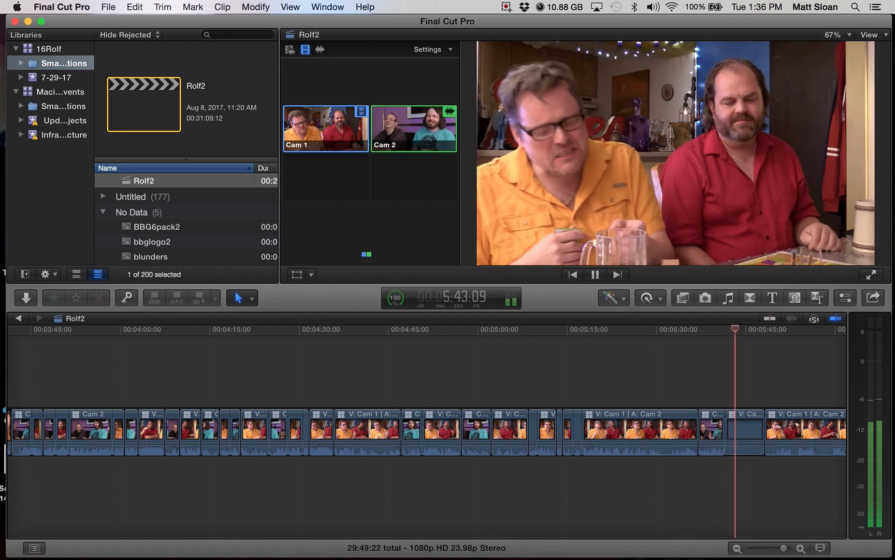
{"action": "key", "text": "2"}
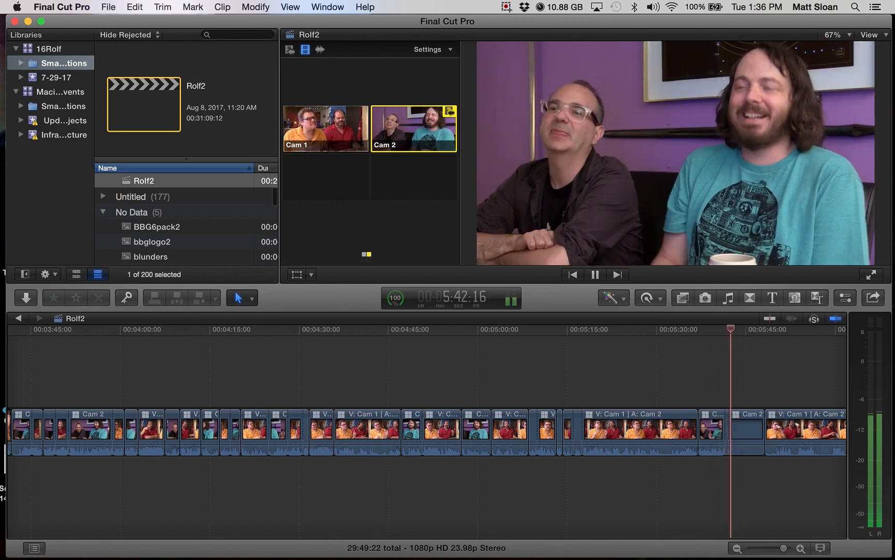
{"action": "key", "text": "alt+1"}
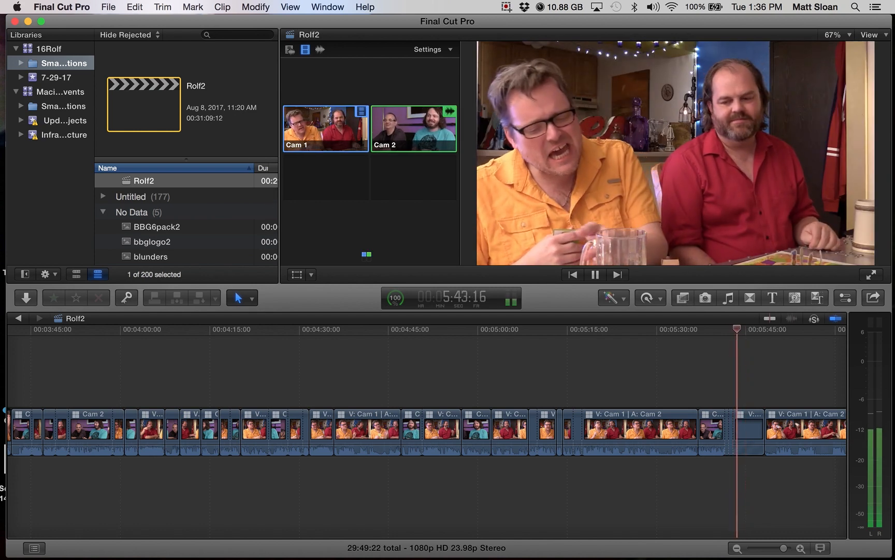
{"action": "key", "text": "2"}
{"action": "key", "text": "alt+1"}
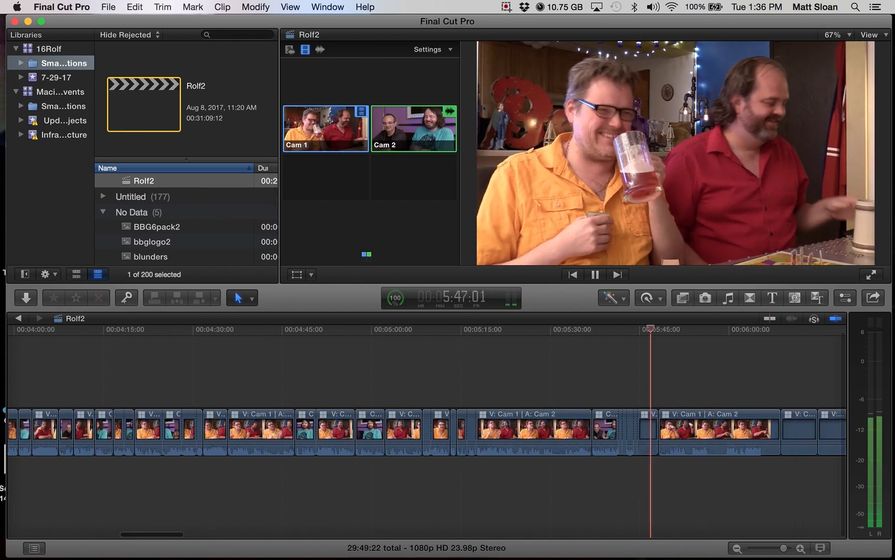
{"action": "key", "text": "space"}
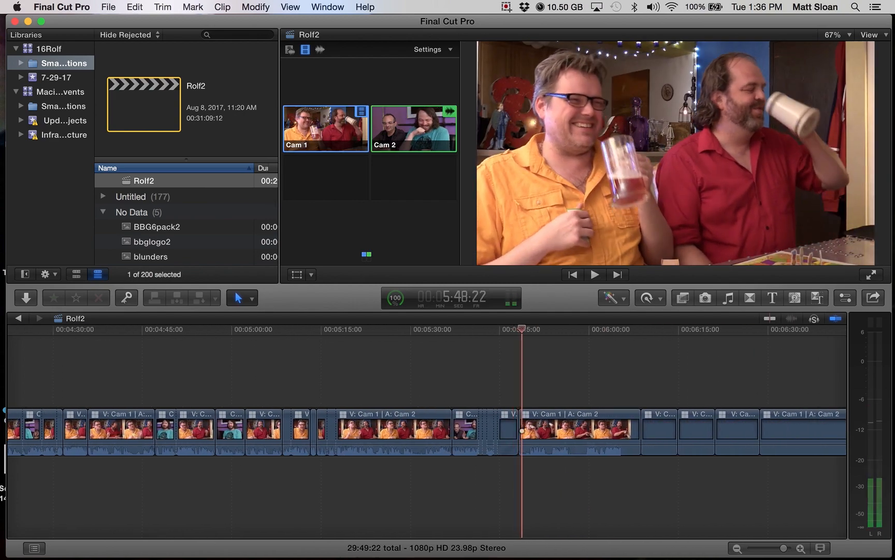
{"action": "key", "text": "Up"}
{"action": "scroll", "coordinate": [427, 430], "scroll_direction": "right", "scroll_amount": 10}
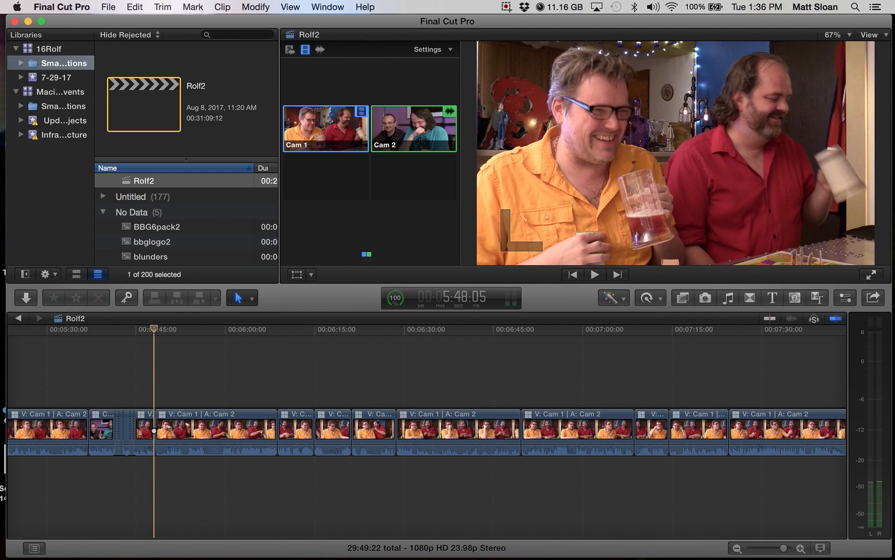
{"action": "left_click", "coordinate": [507, 7]}
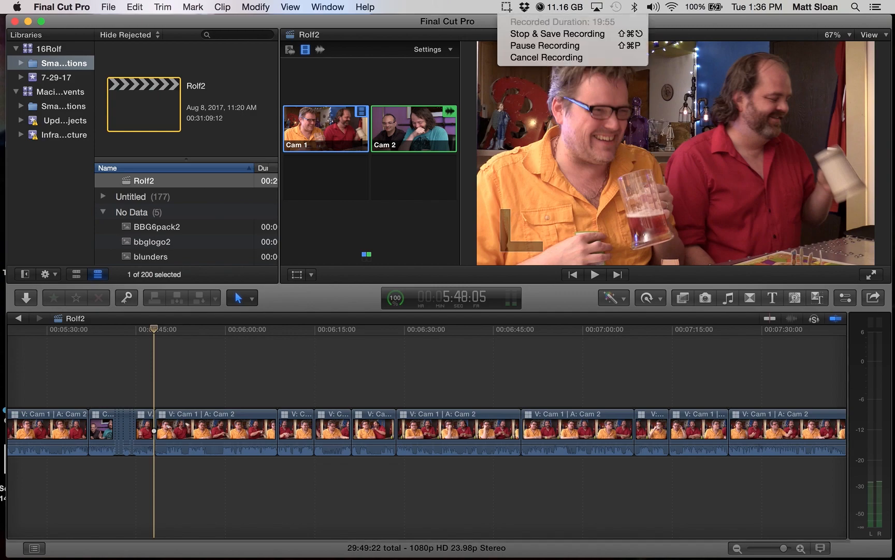